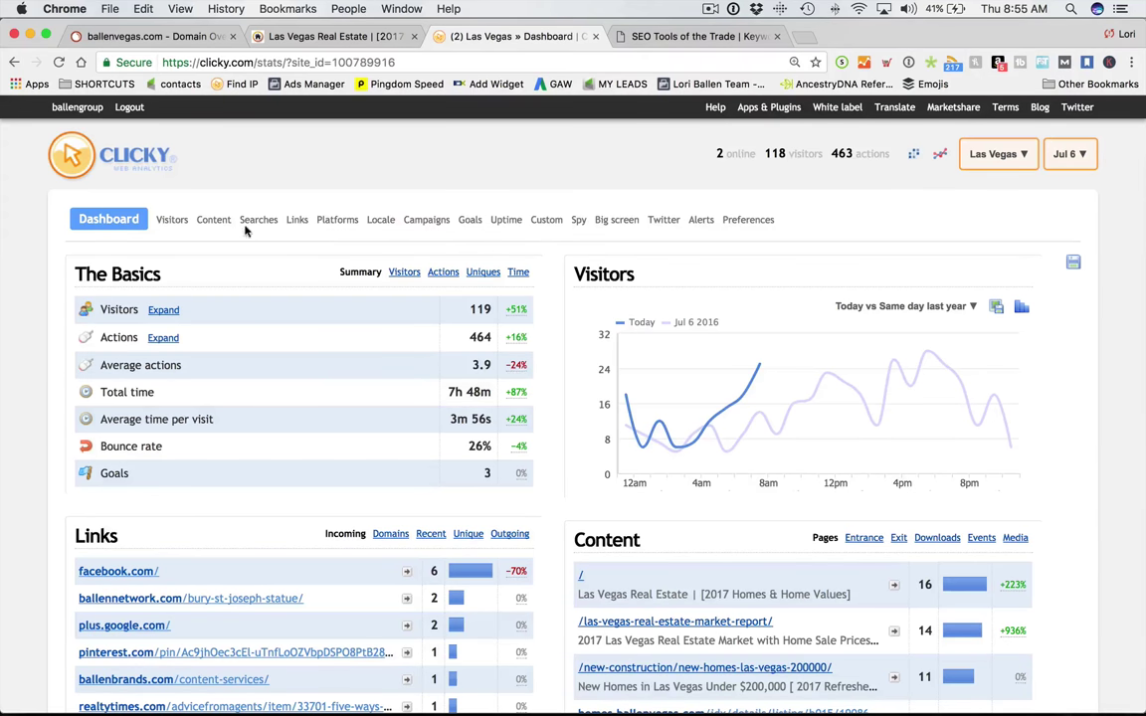
Open the Newest unique report in the Searches section for the Las Vegas site.
left_click(258, 220)
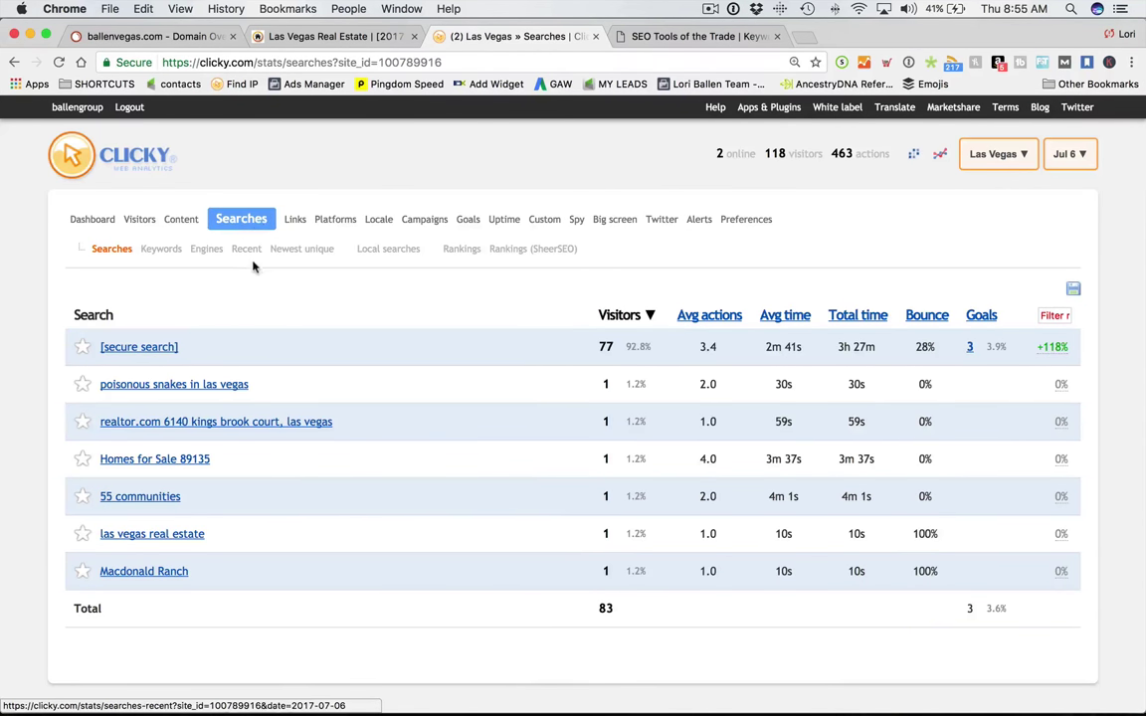
left_click(307, 251)
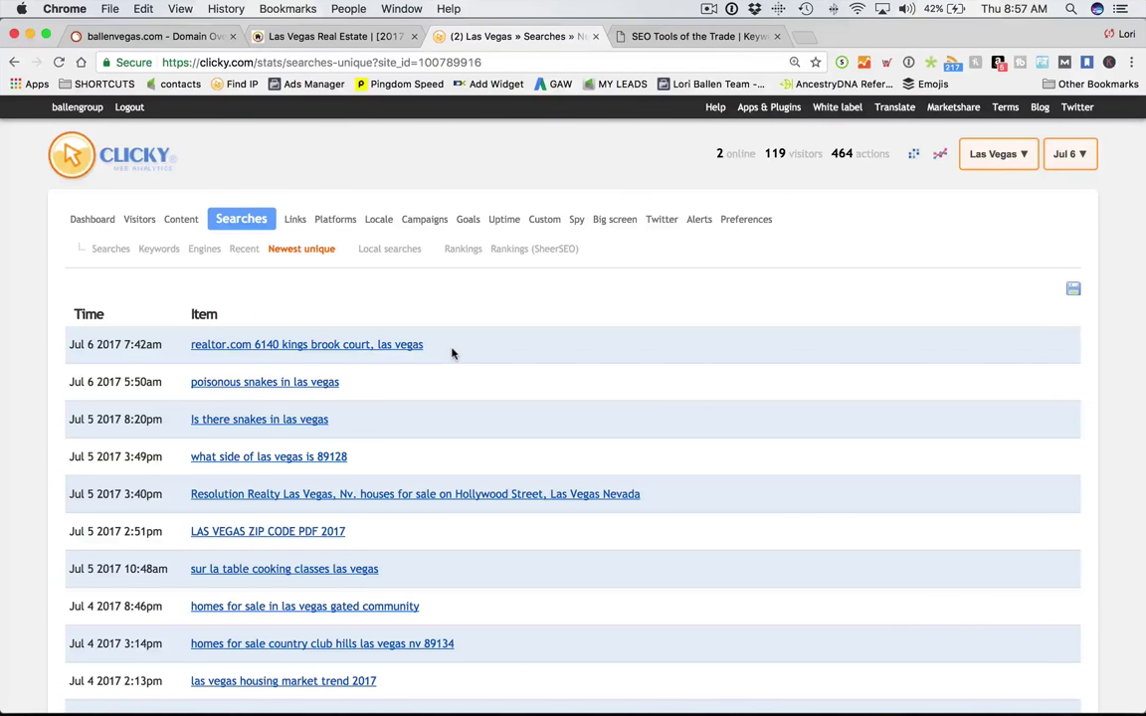
Read down the list of newest unique search phrases that brought visitors to the site, looking for content and keyword ideas.
scroll(452, 353, "down", 5)
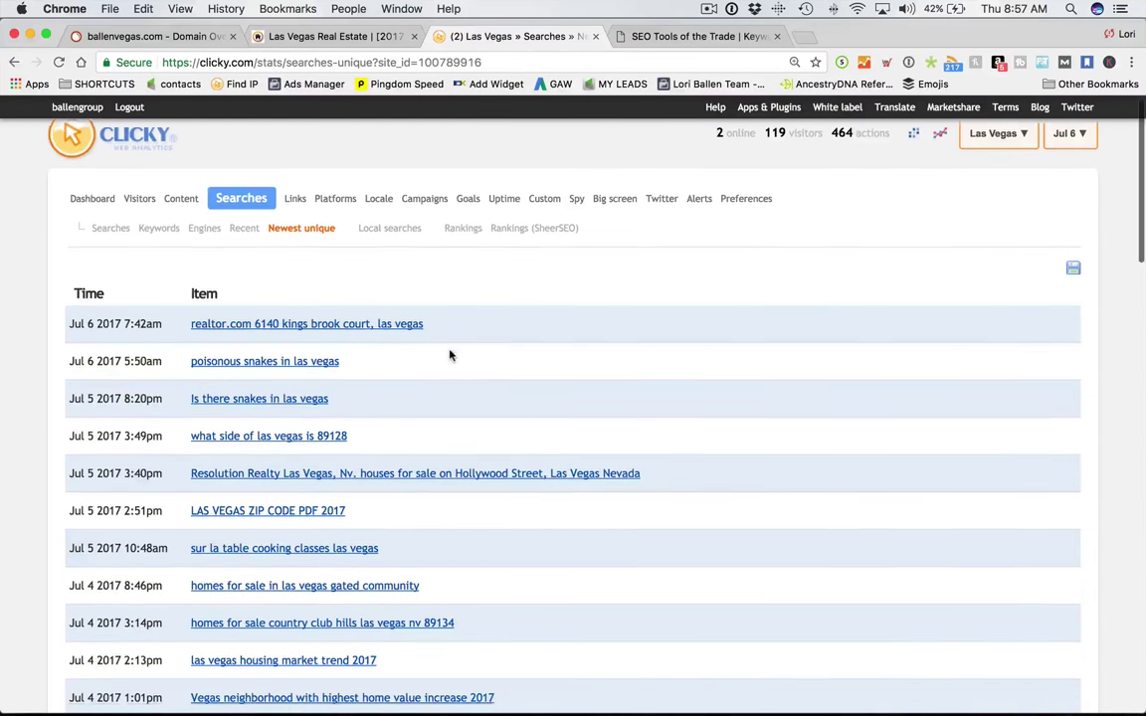
scroll(303, 287, "up", 1)
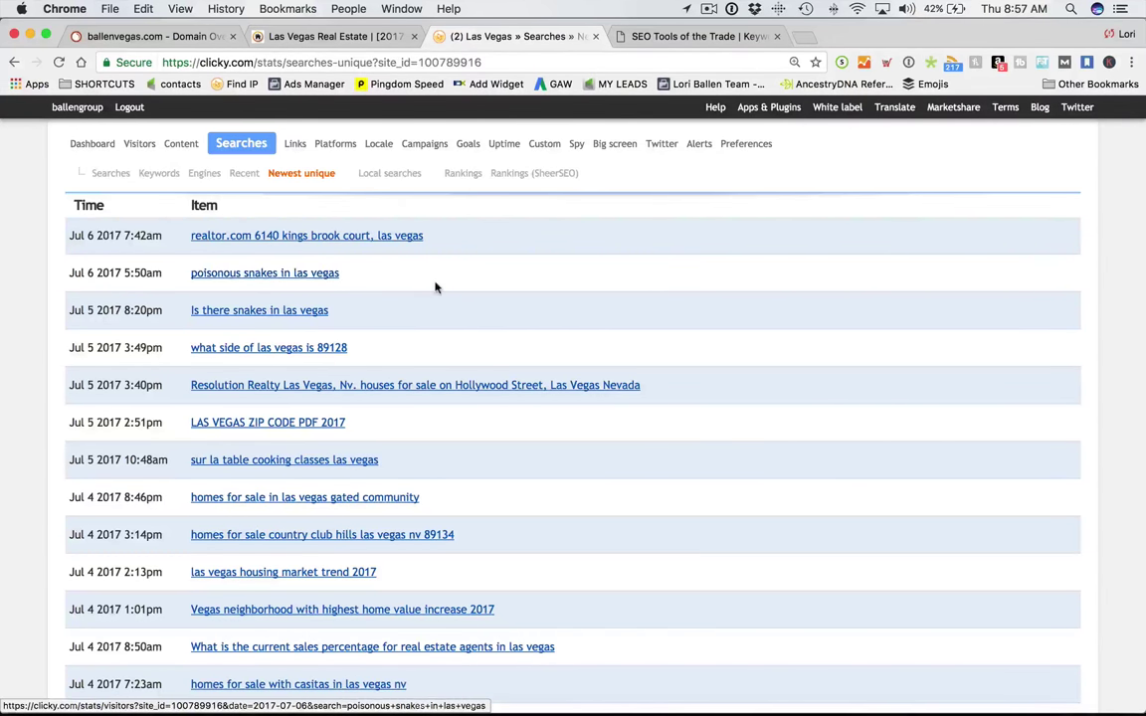
scroll(419, 296, "down", 2)
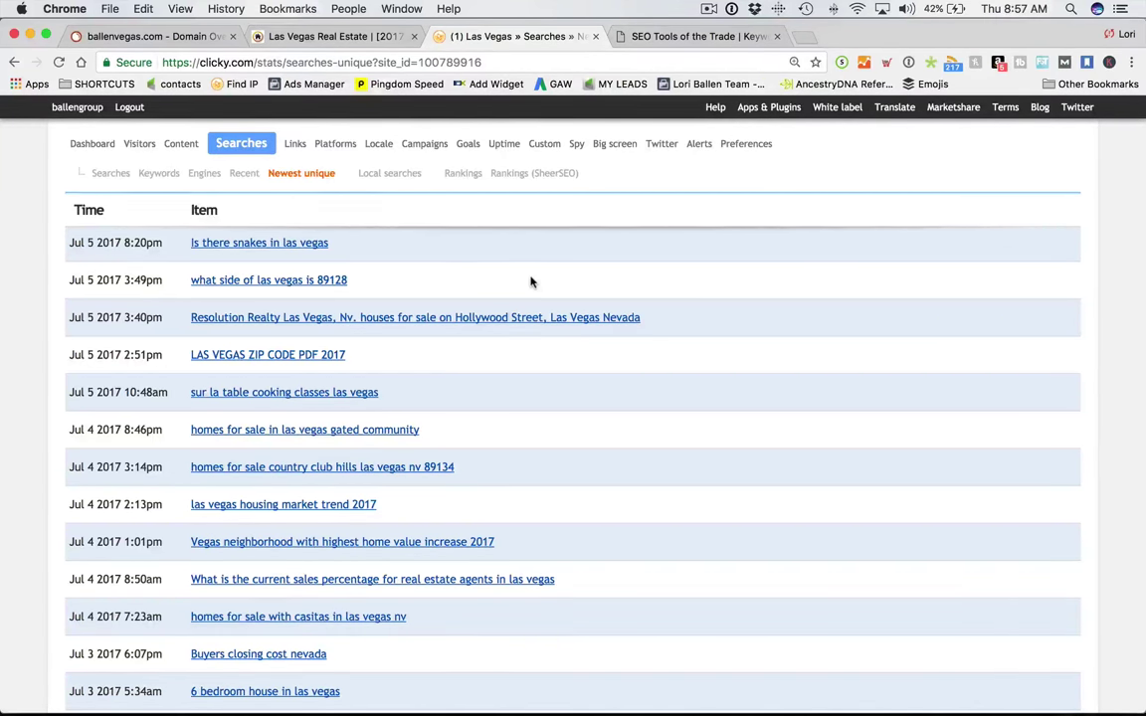
scroll(516, 292, "down", 2)
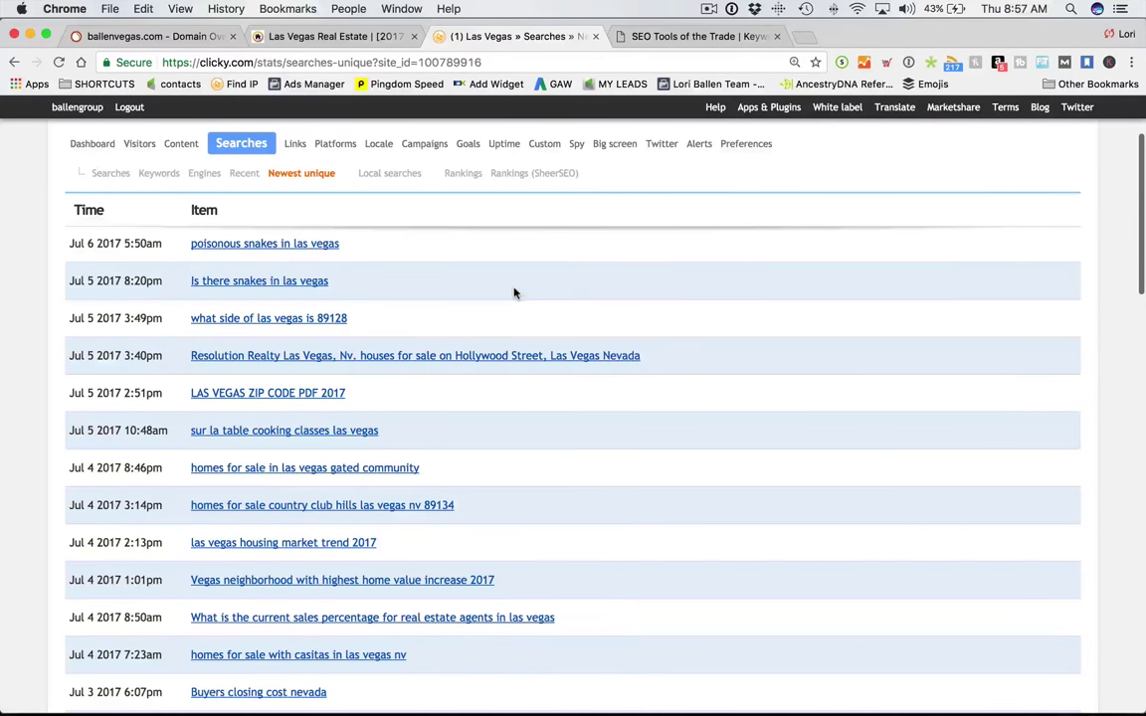
scroll(516, 291, "down", 2)
scroll(515, 292, "down", 1)
scroll(516, 291, "down", 1)
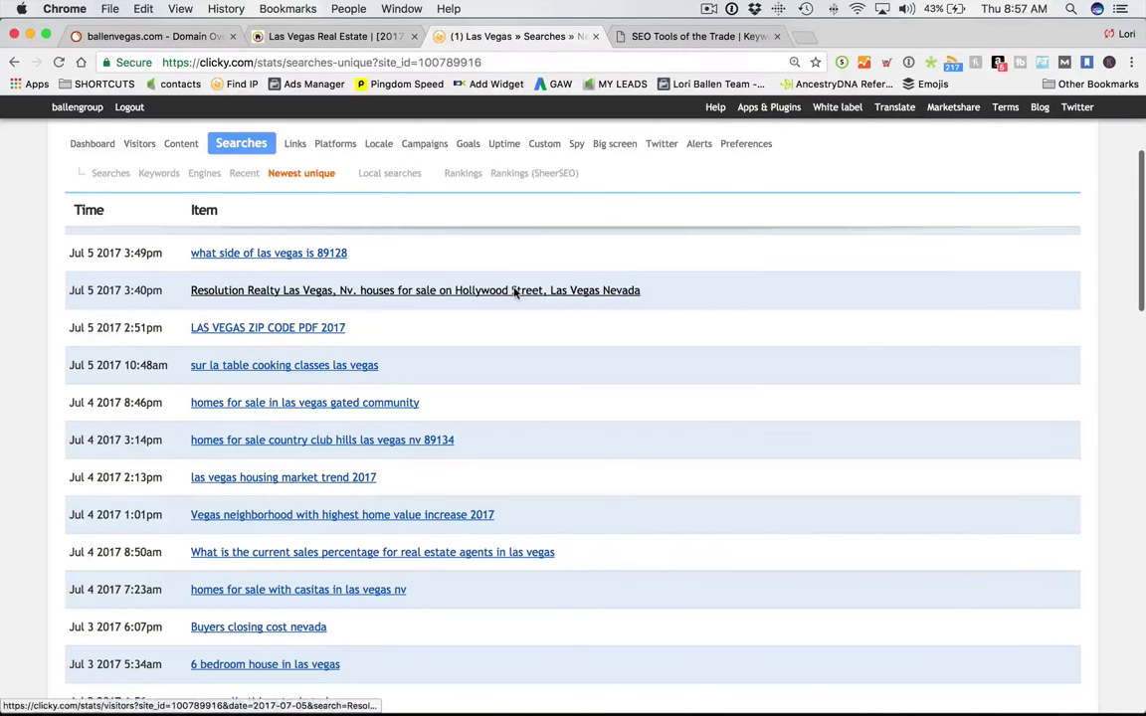
scroll(388, 261, "down", 1)
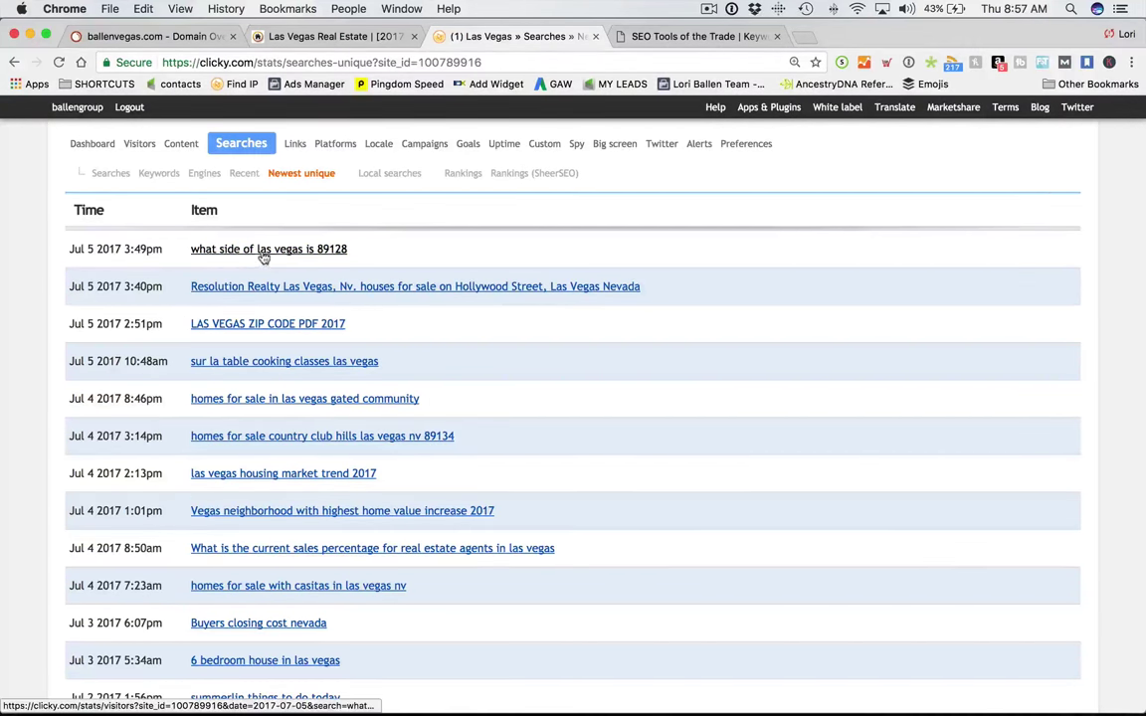
scroll(298, 261, "down", 1)
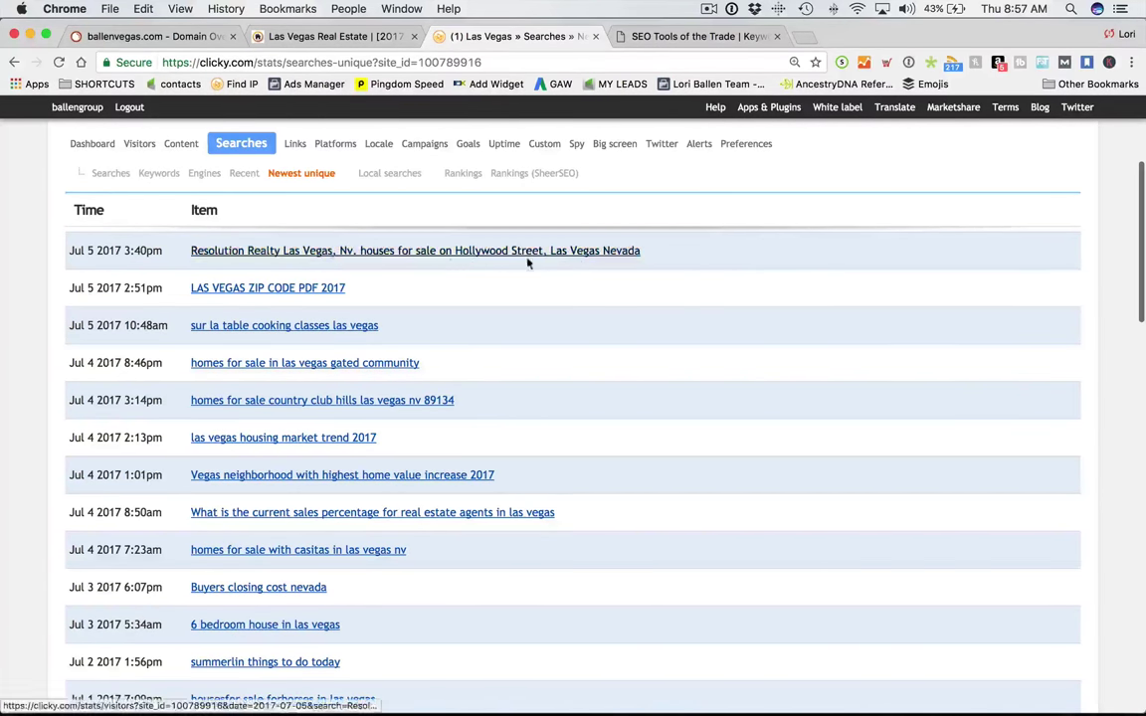
scroll(550, 274, "down", 1)
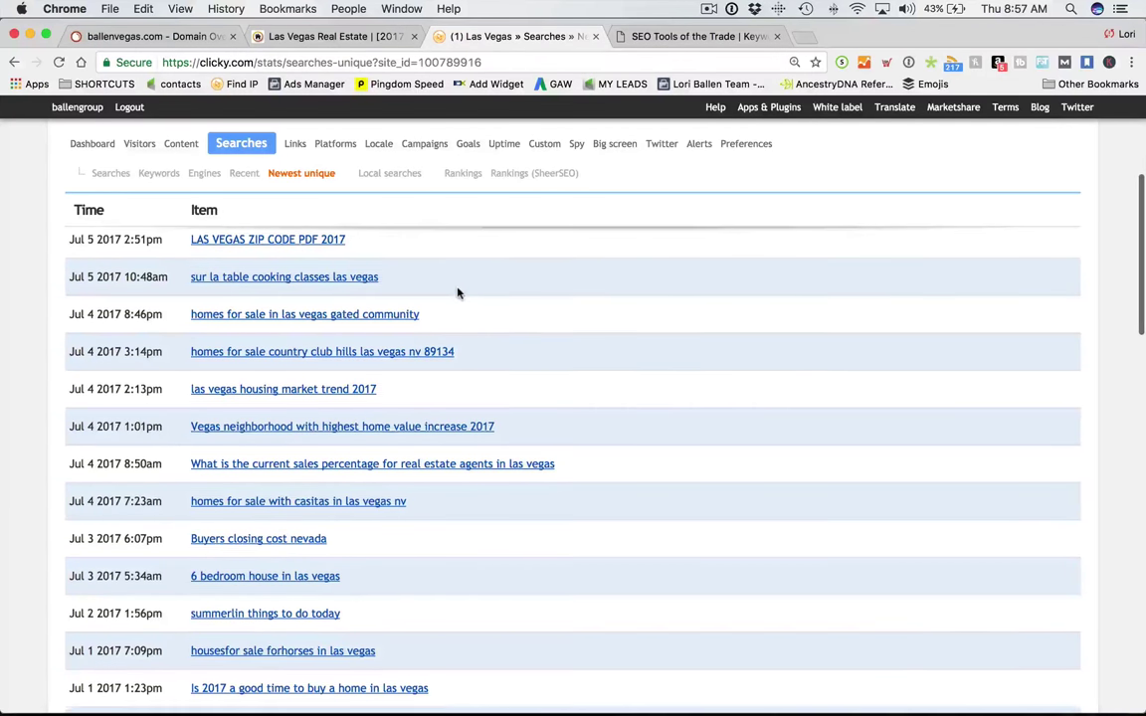
scroll(388, 284, "up", 1)
scroll(378, 284, "down", 2)
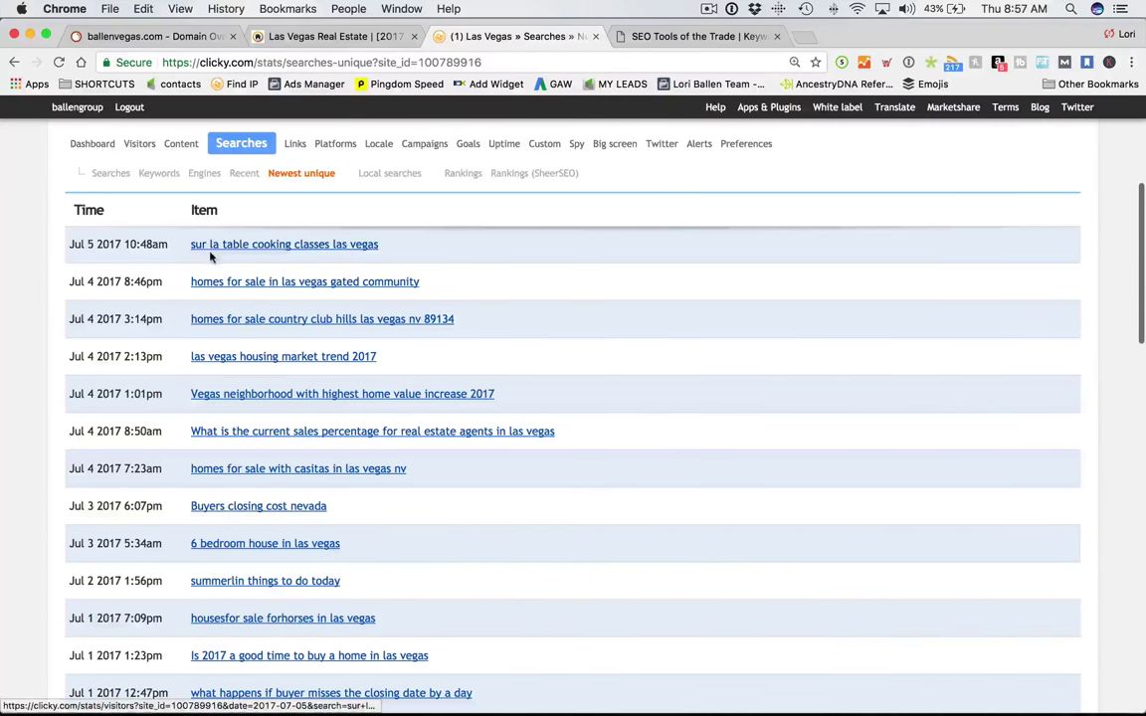
scroll(225, 267, "down", 1)
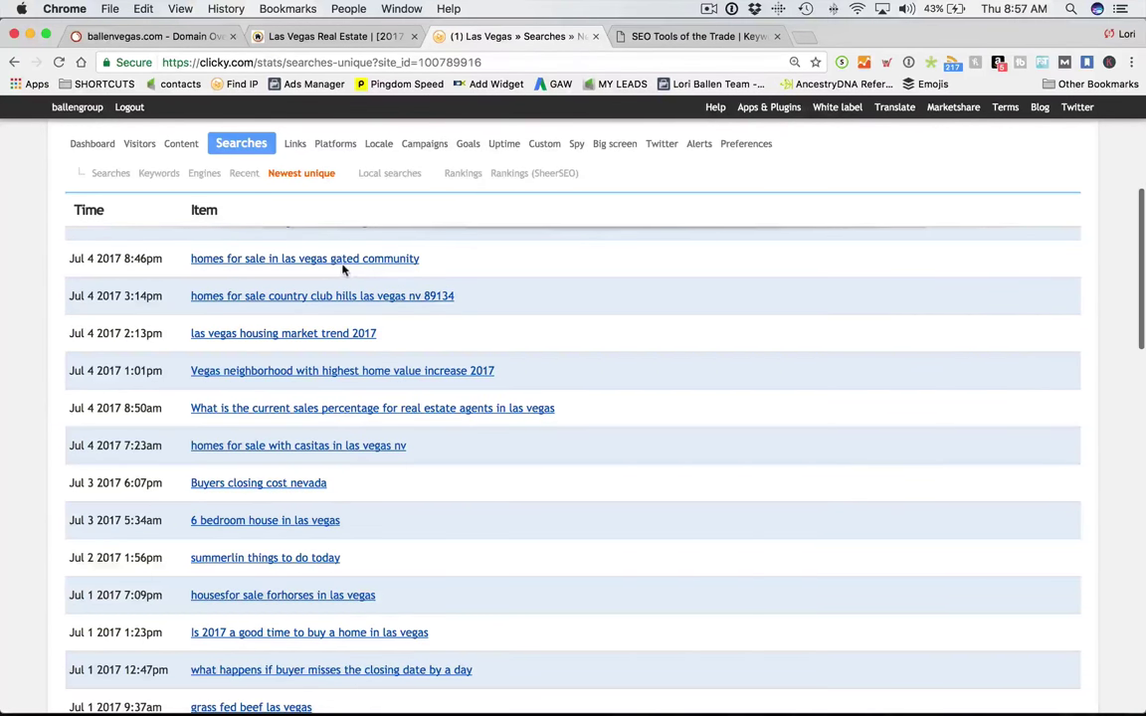
scroll(310, 259, "down", 1)
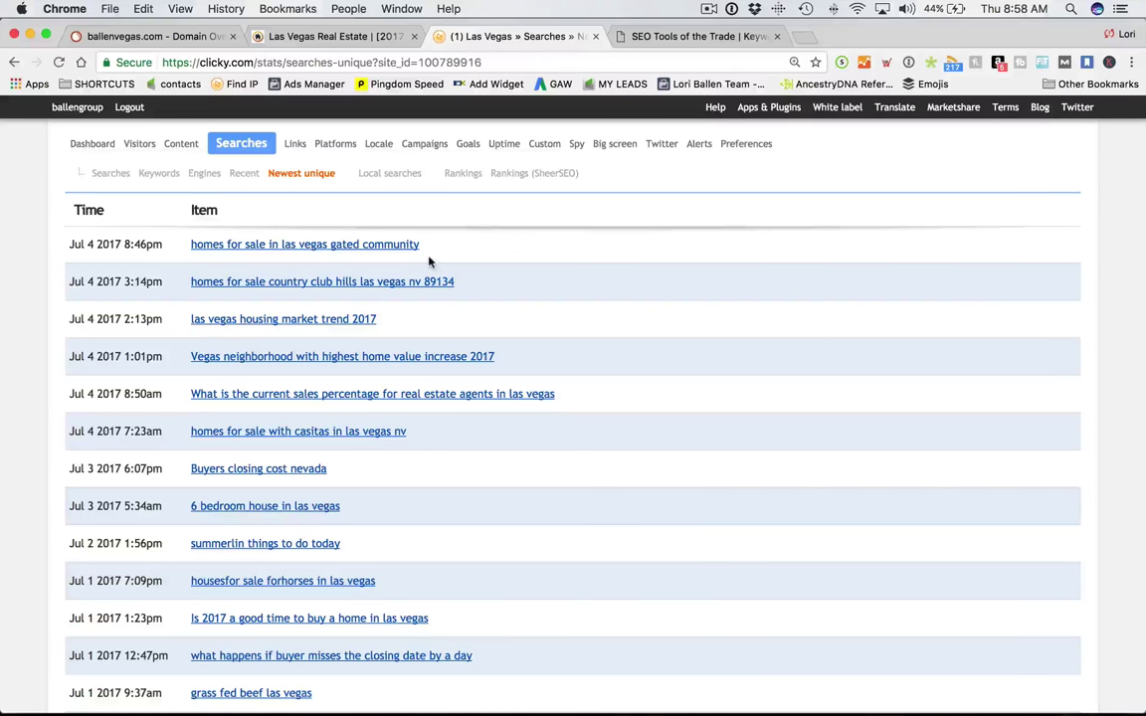
Close the Clicky analytics page and look over the ballenvegas.com homepage.
left_click(595, 36)
left_click(284, 36)
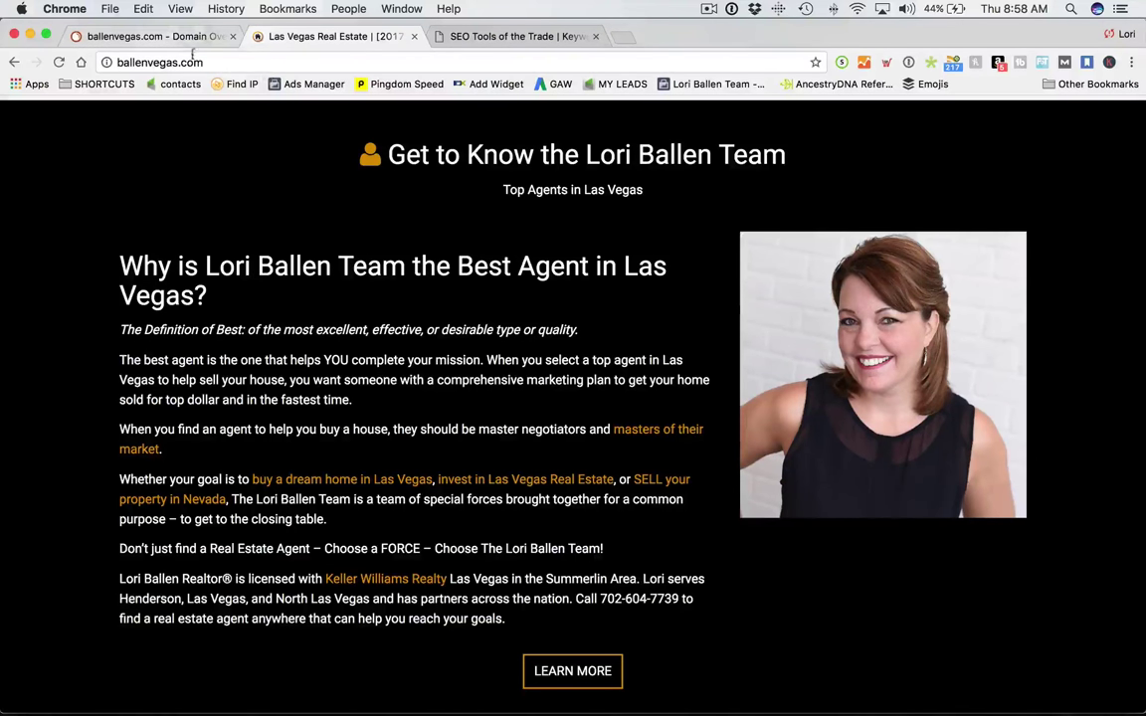
scroll(398, 378, "down", 15)
scroll(298, 298, "up", 6)
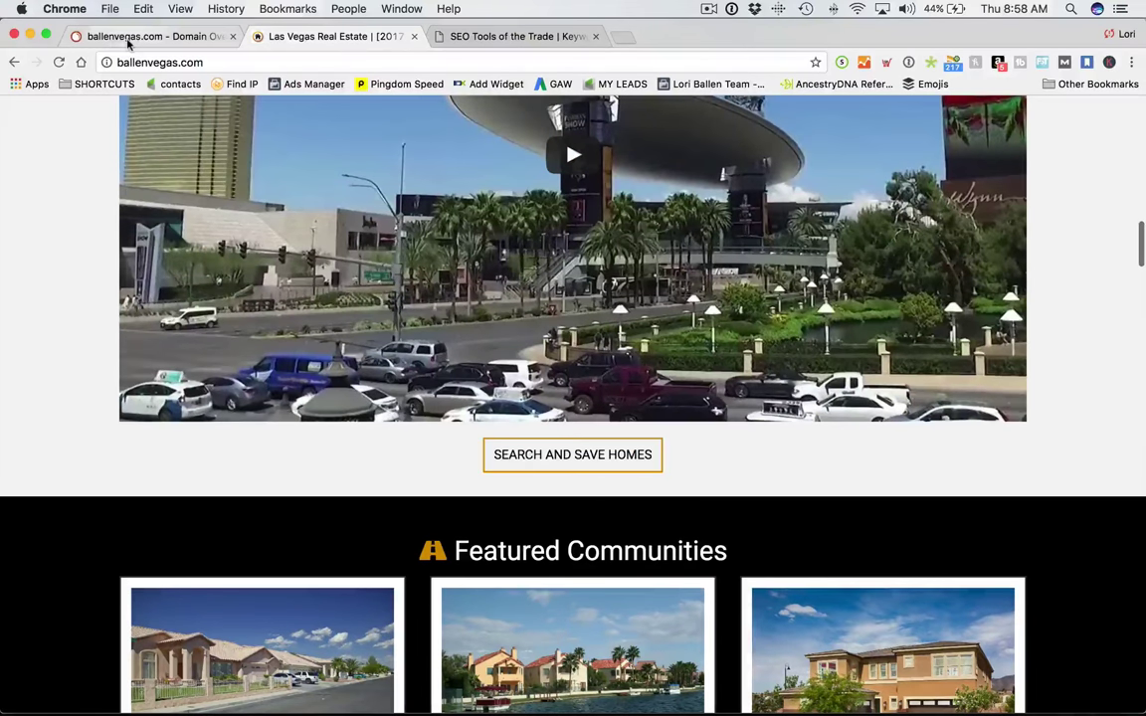
Search Google for "google search console" in a new browser tab and open the Google Search Console result.
left_click(623, 37)
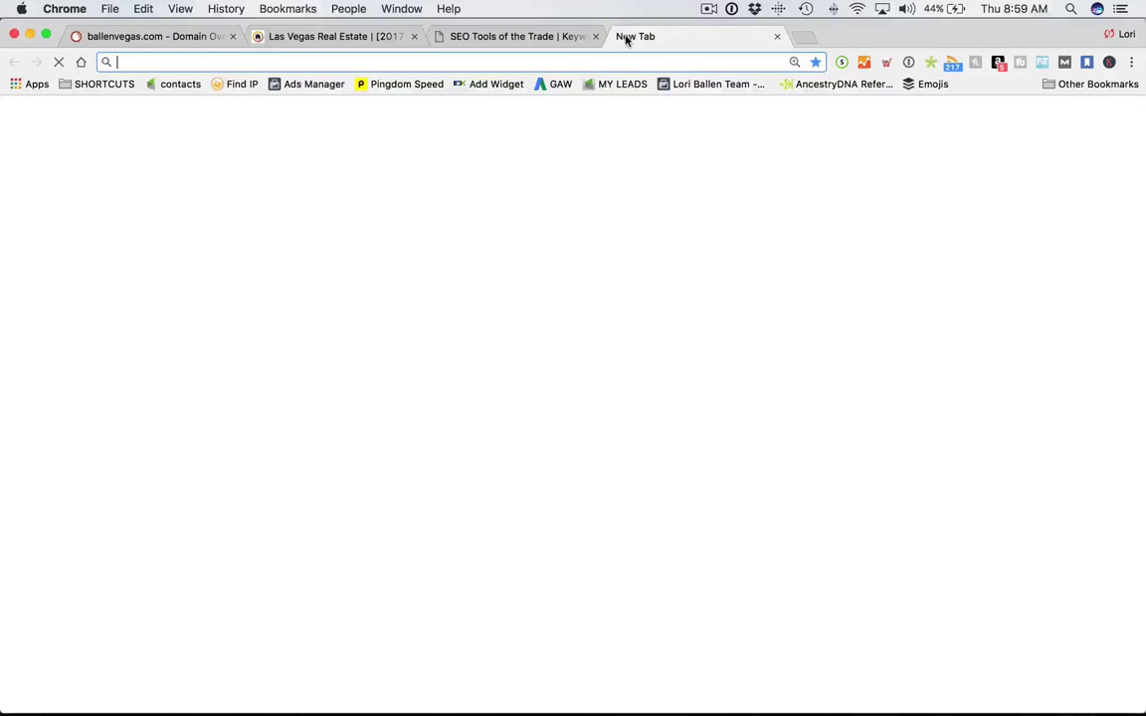
type("google sear")
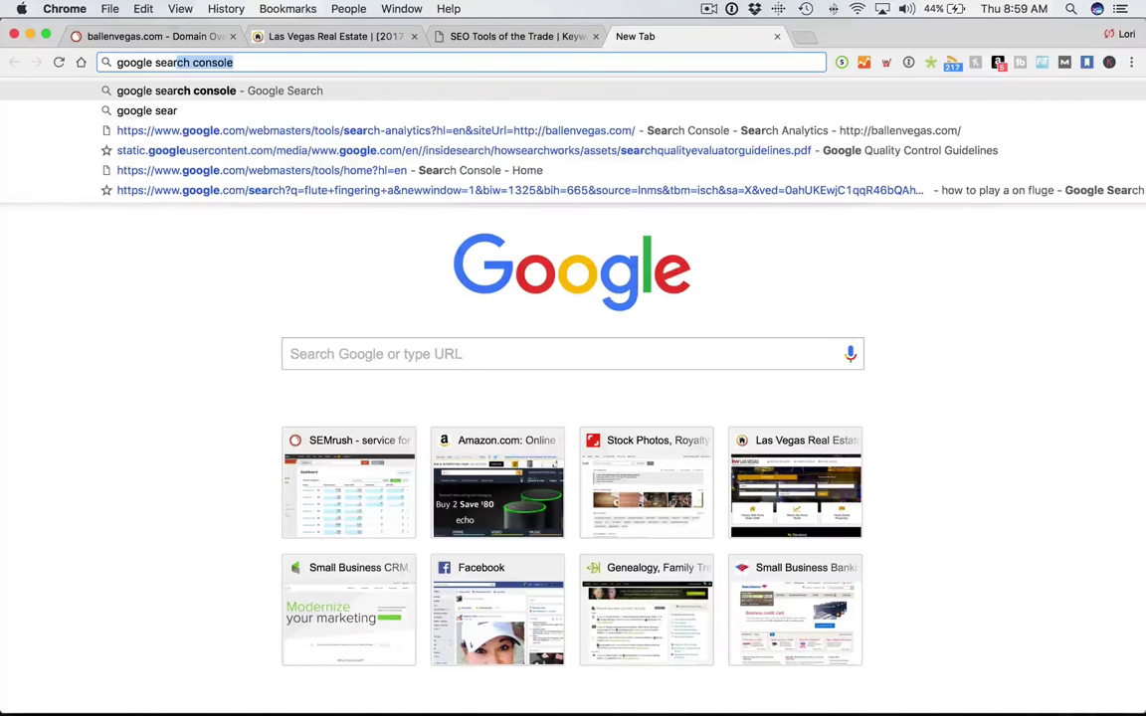
key("Return")
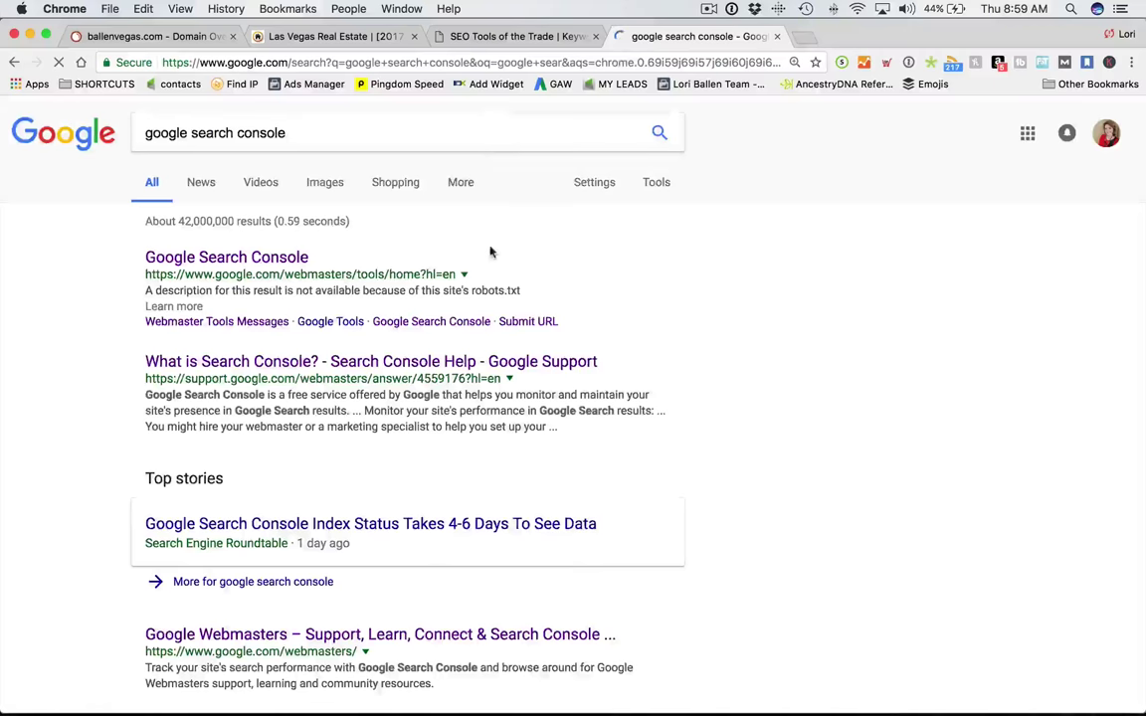
left_click(256, 255)
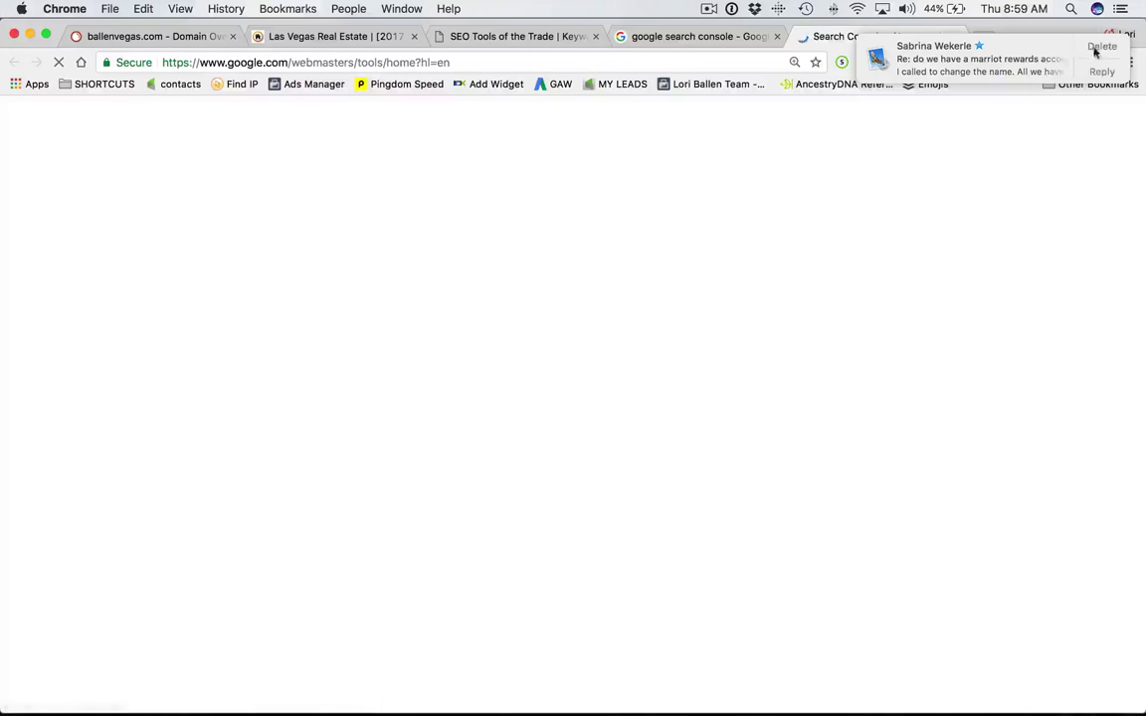
Turn on Do Not Disturb in the macOS Notification Center and return to Search Console.
left_click(1120, 8)
left_click(1106, 117)
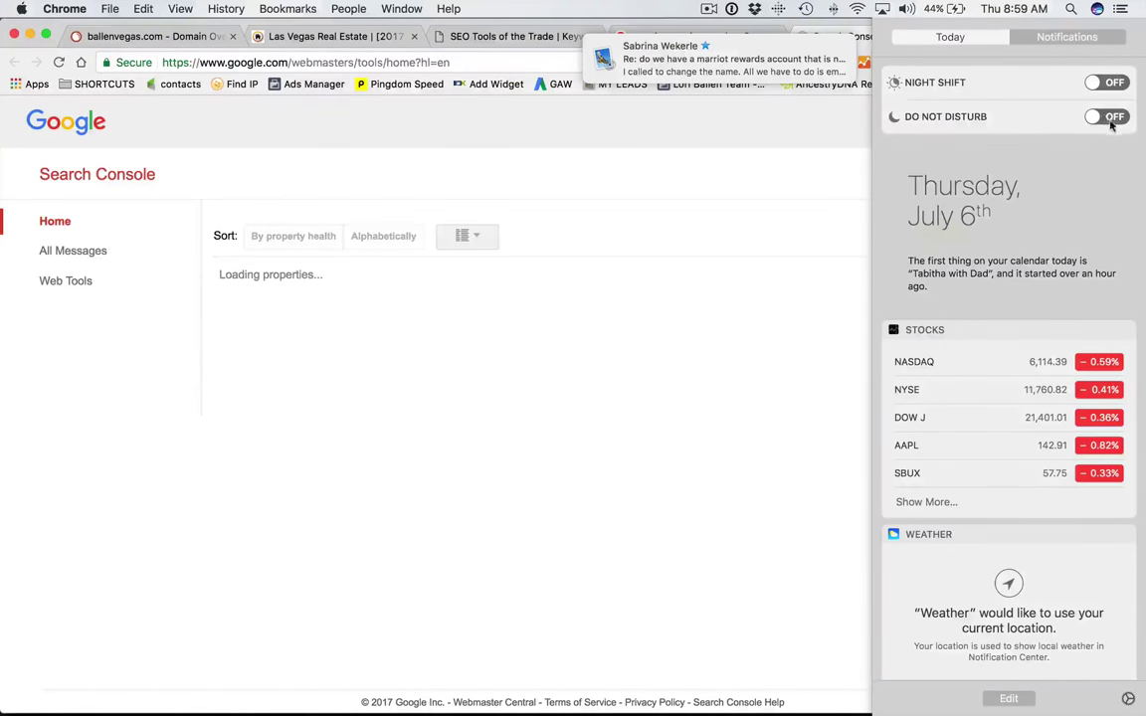
left_click(783, 239)
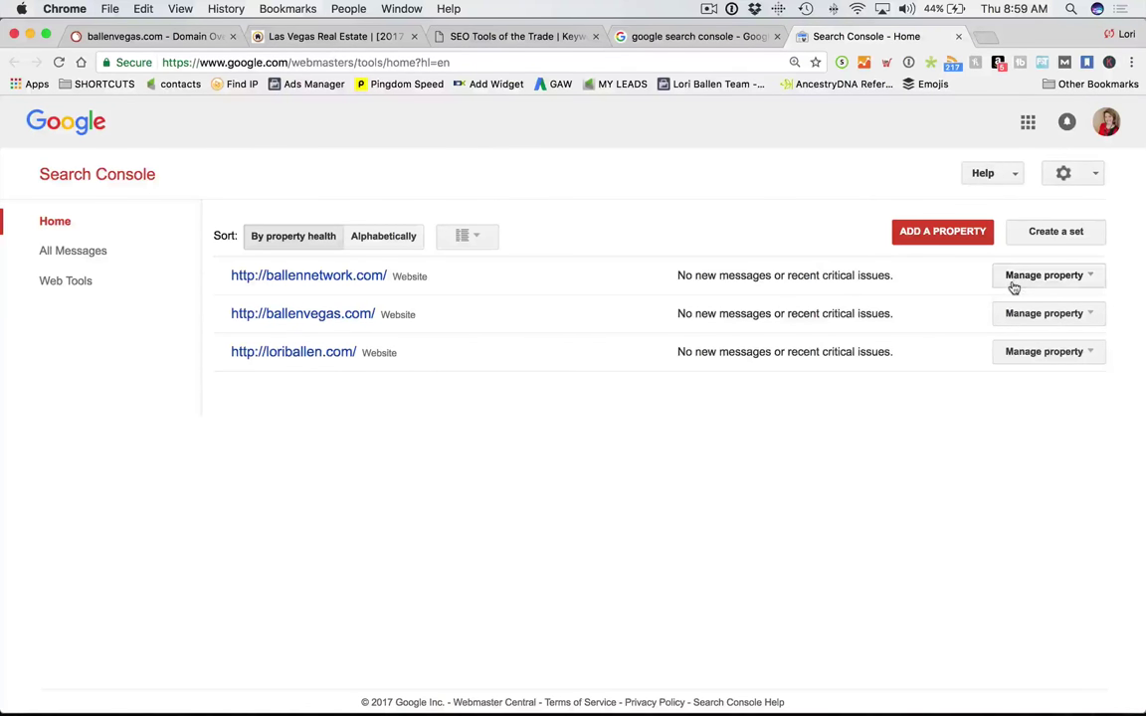
Open the Search Analytics report for the ballenvegas.com property and add the CTR metric alongside Clicks.
left_click(303, 314)
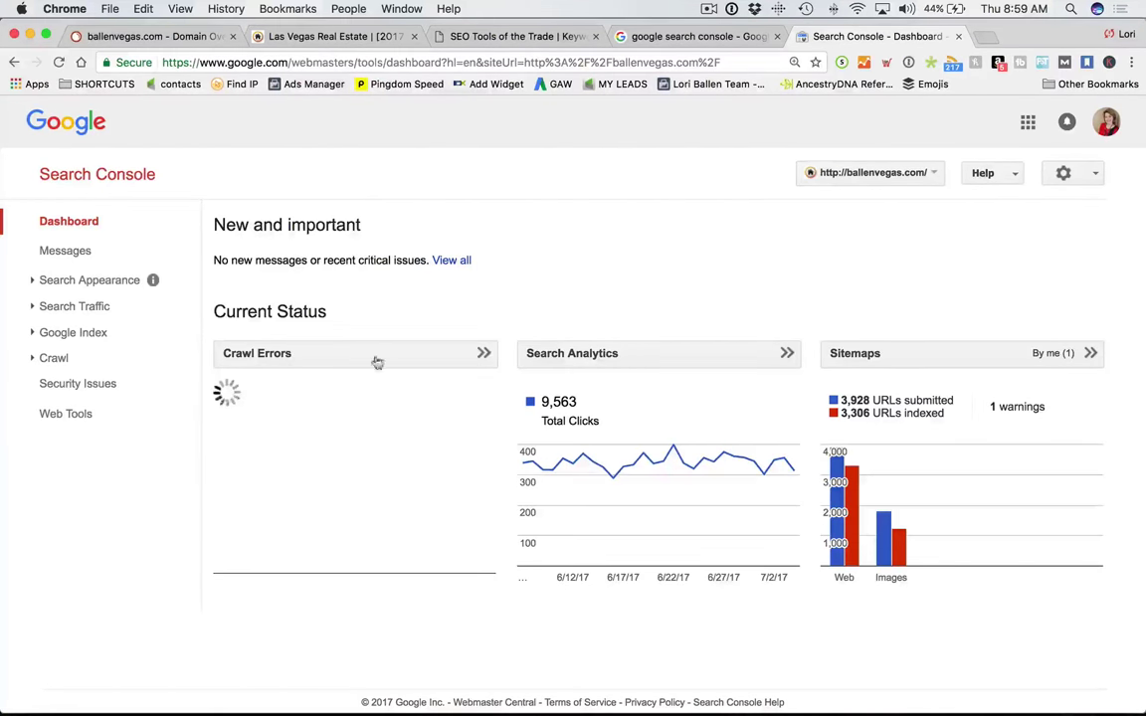
left_click(91, 305)
left_click(86, 329)
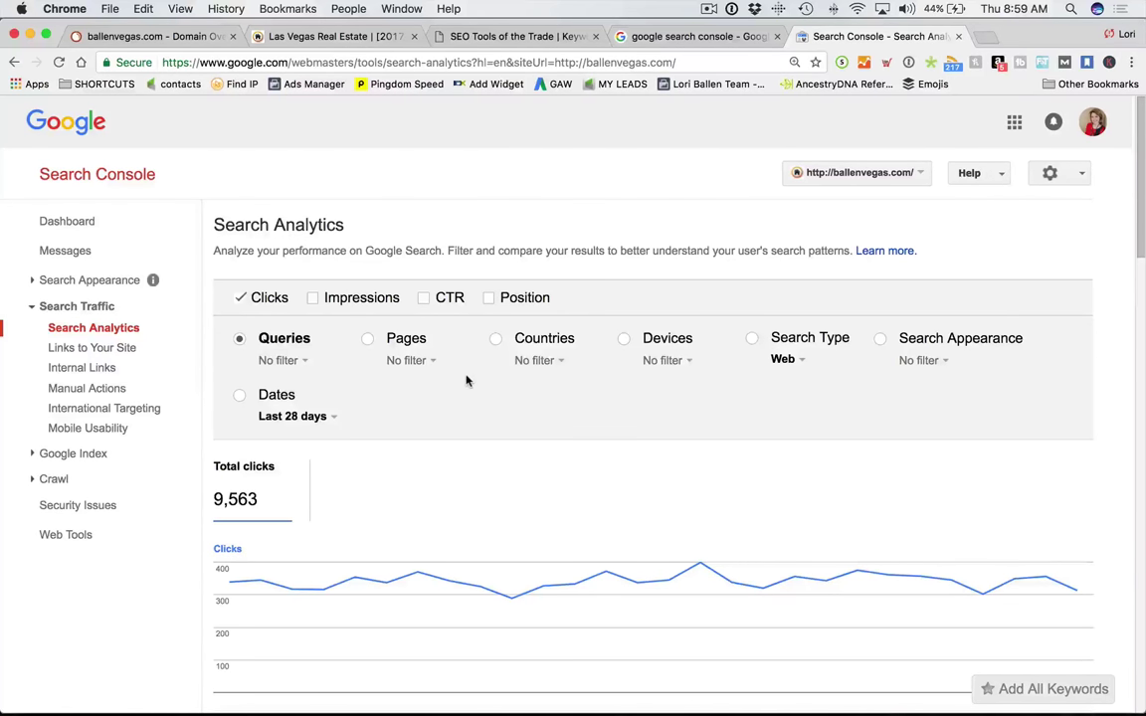
left_click(424, 302)
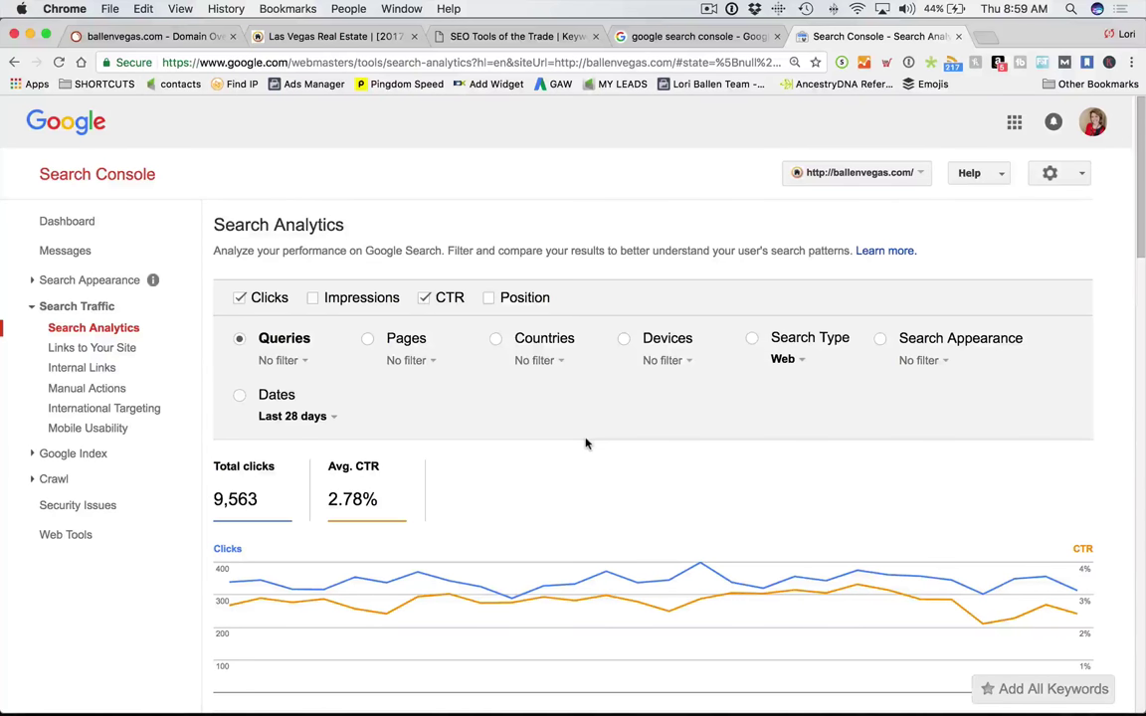
Check the SEMrush domain overview for ballenvegas.com, and review the Search Console queries table by clicks and CTR.
left_click(156, 37)
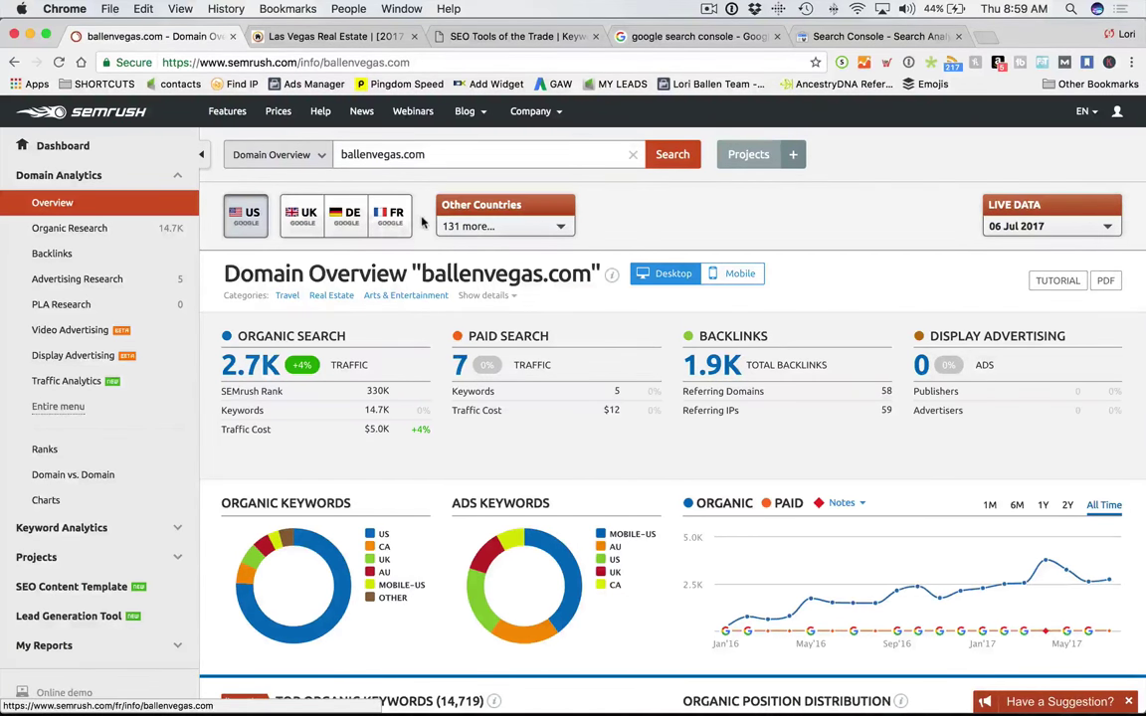
left_click(857, 39)
scroll(573, 389, "down", 5)
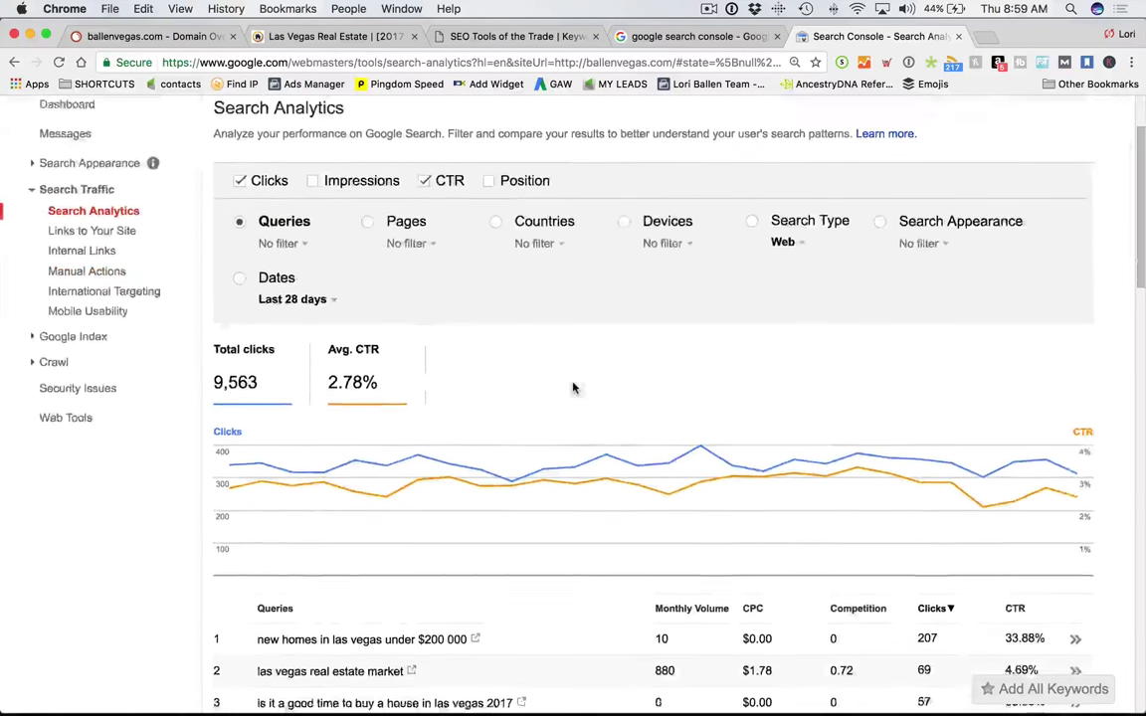
scroll(572, 389, "up", 3)
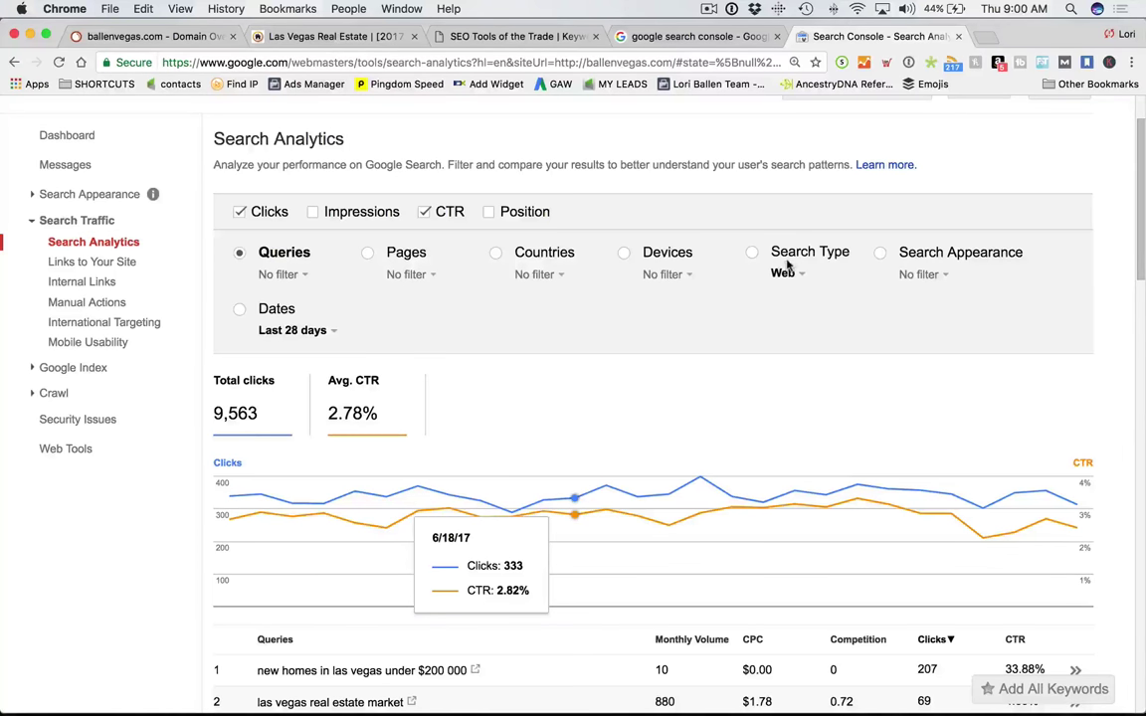
scroll(810, 282, "down", 3)
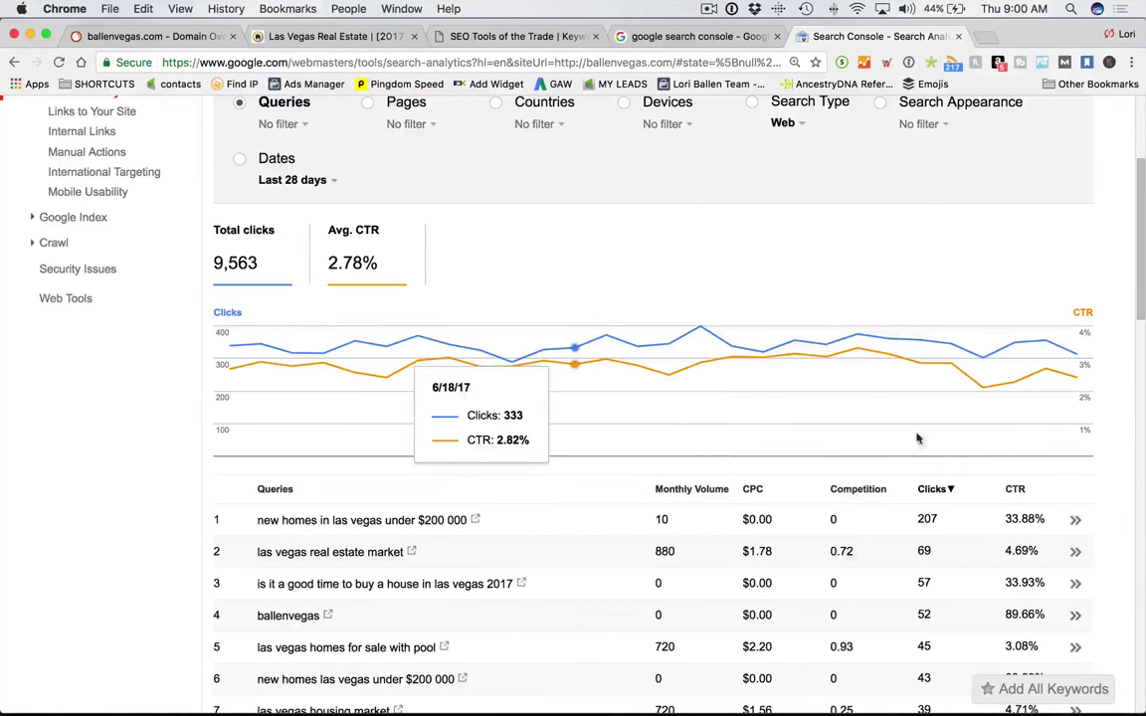
scroll(972, 503, "down", 2)
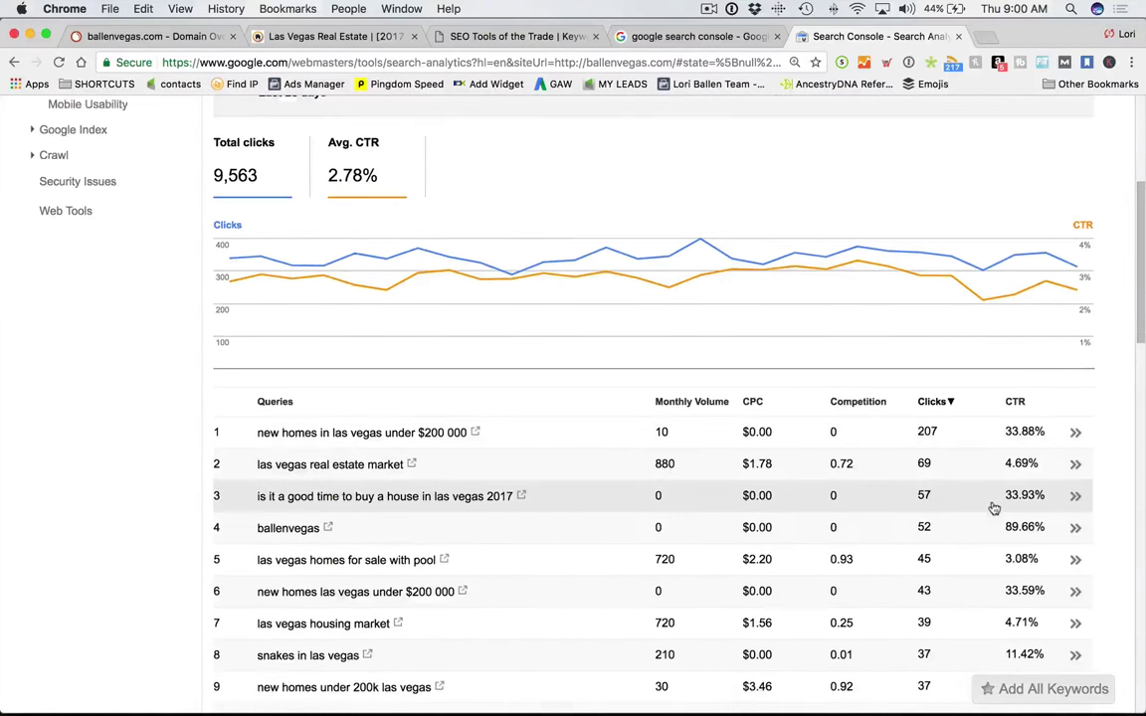
scroll(992, 509, "down", 2)
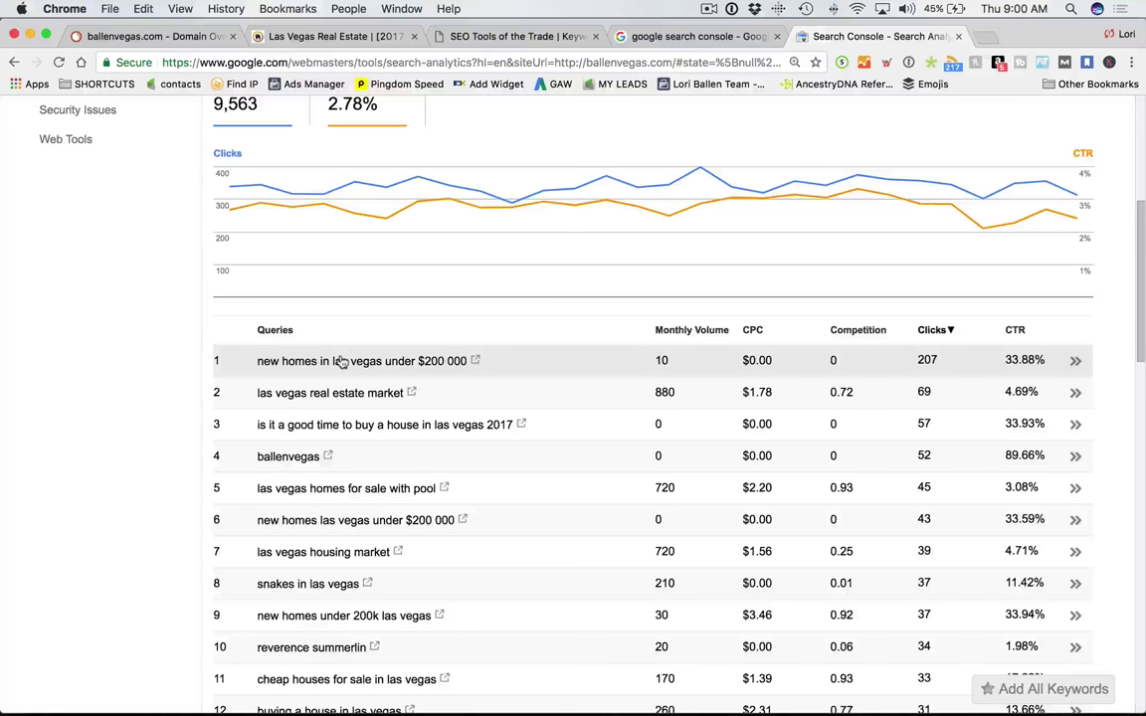
Open the Google results for the query "new homes in las vegas under $200 000" and examine where ballenvegas.com ranks.
left_click(477, 362)
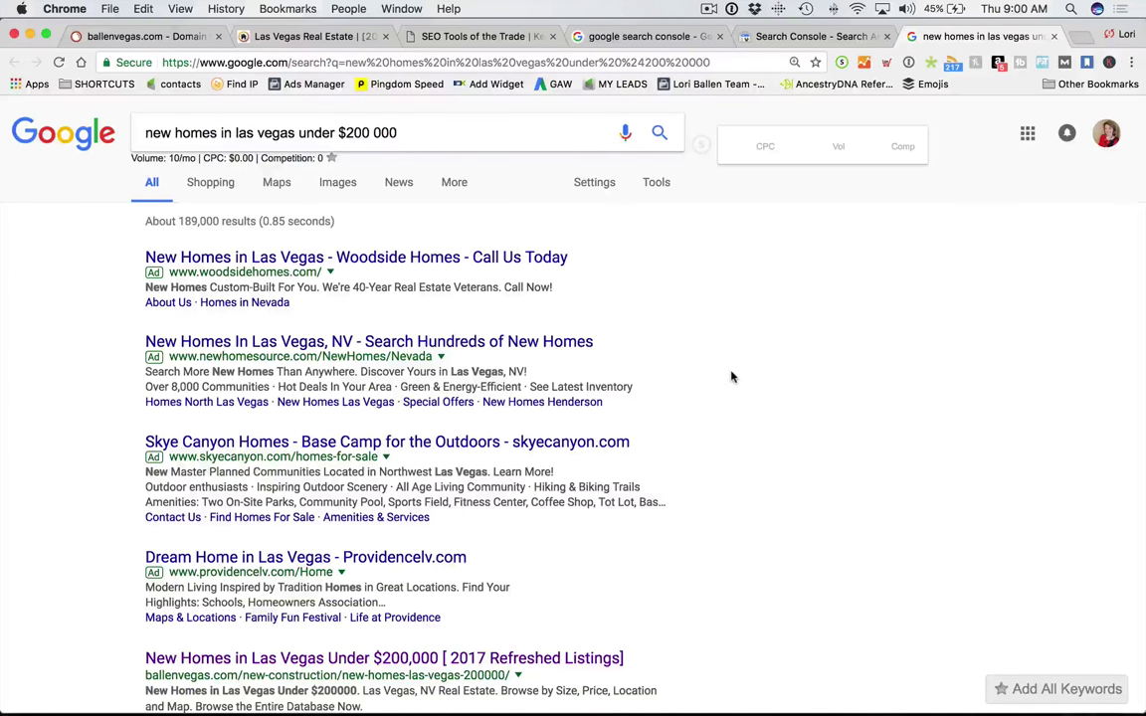
scroll(731, 376, "down", 1)
scroll(725, 376, "down", 1)
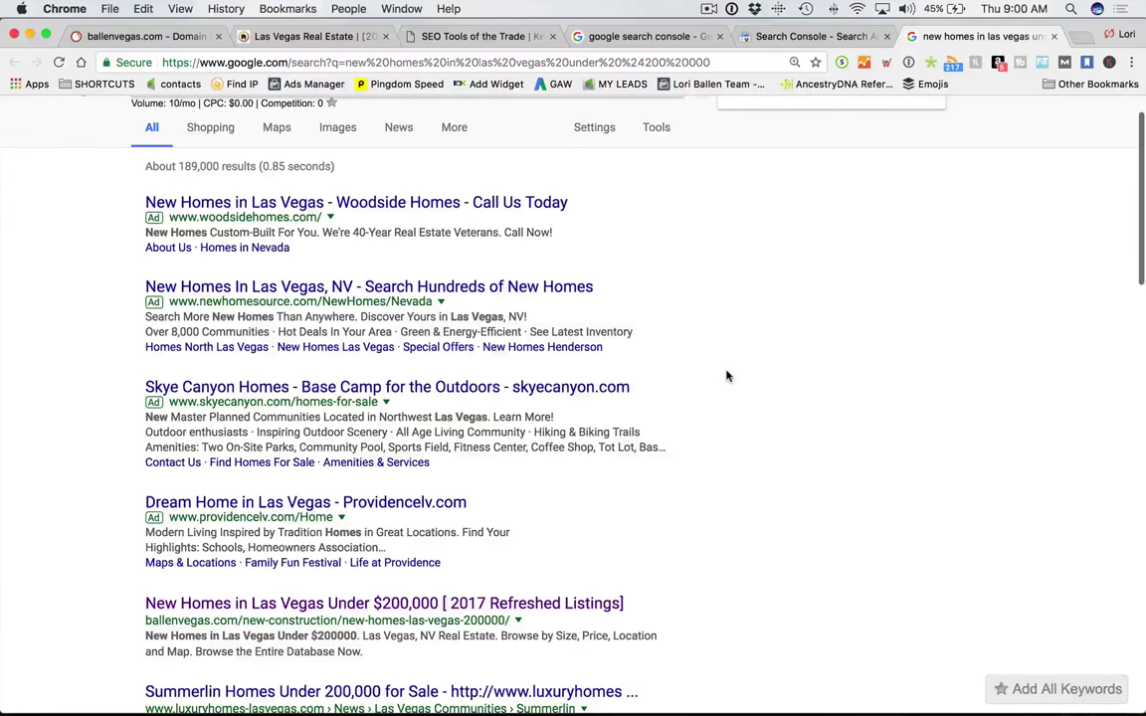
scroll(723, 378, "down", 2)
scroll(722, 377, "down", 2)
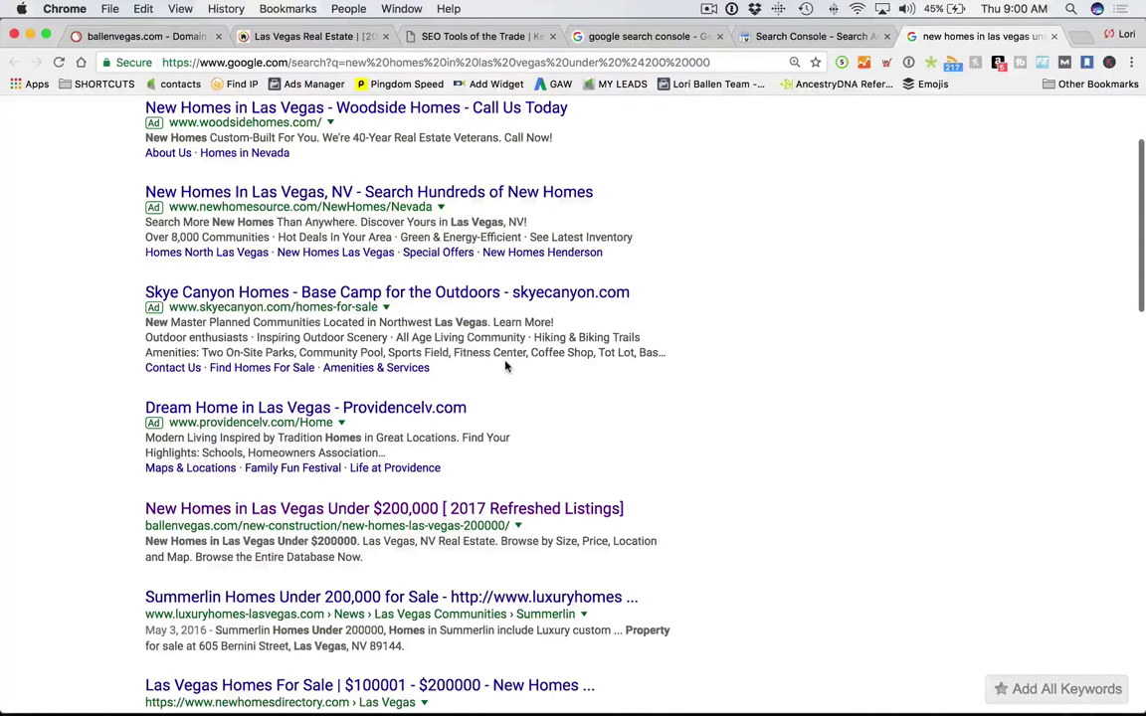
scroll(506, 367, "down", 15)
scroll(506, 367, "down", 3)
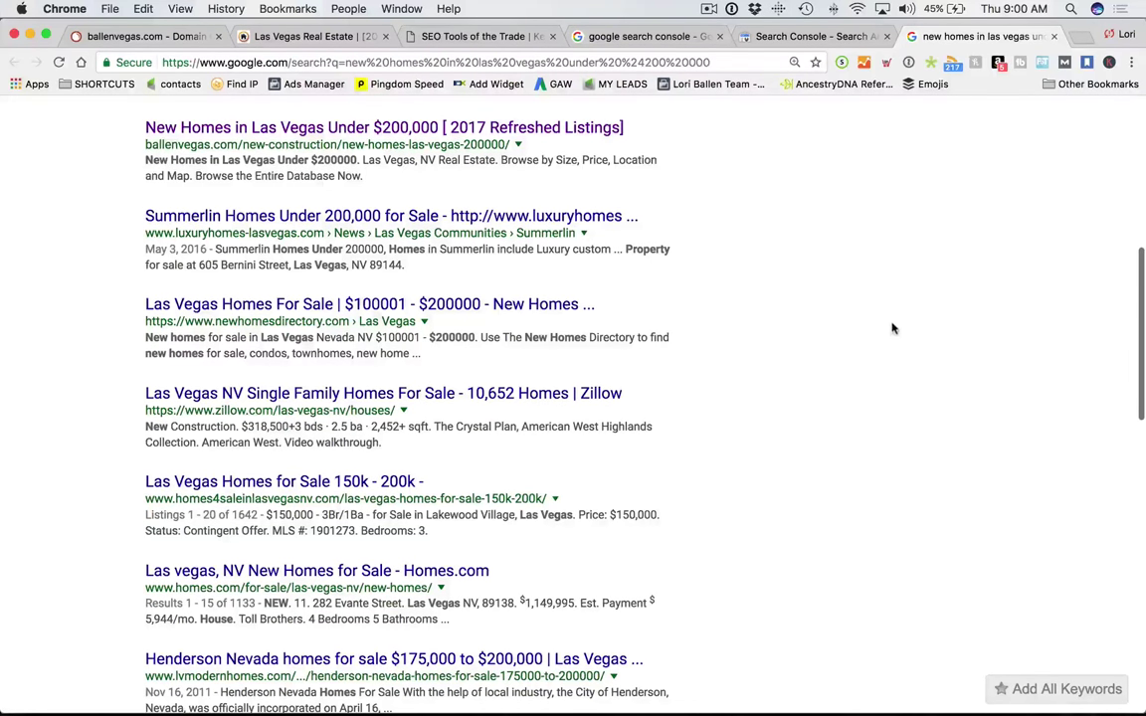
scroll(892, 329, "up", 2)
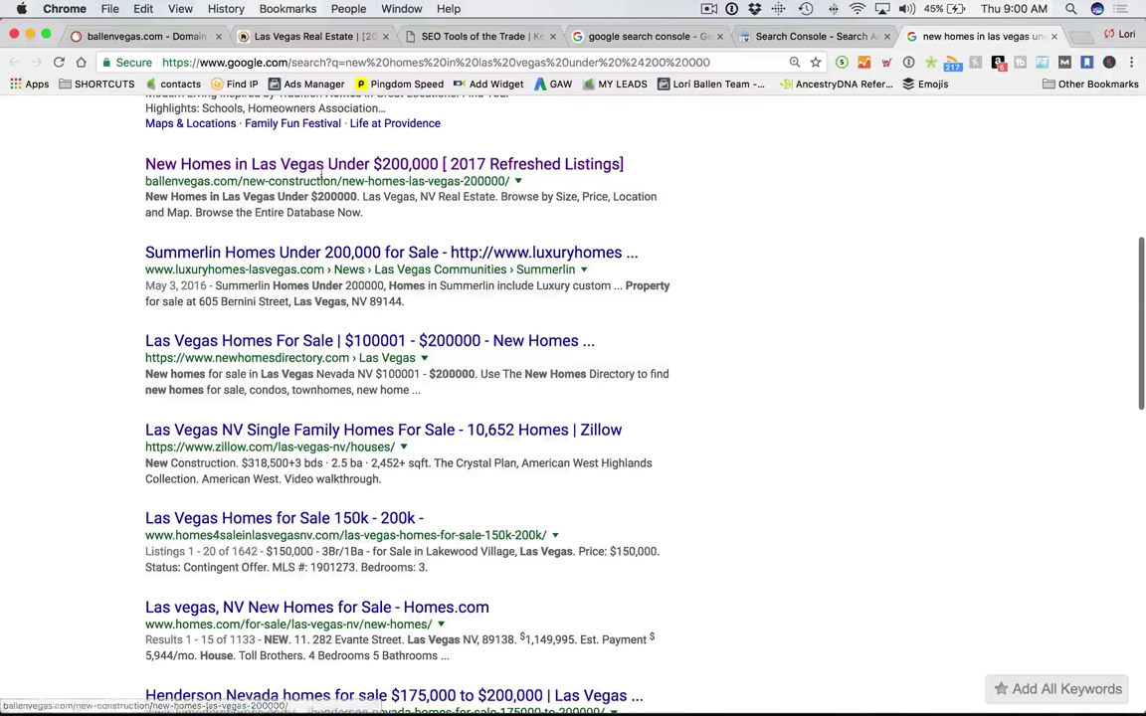
Examine the competing organic listings, ads and related searches in the Google results for "new homes in las vegas under $200 000".
scroll(423, 181, "down", 1)
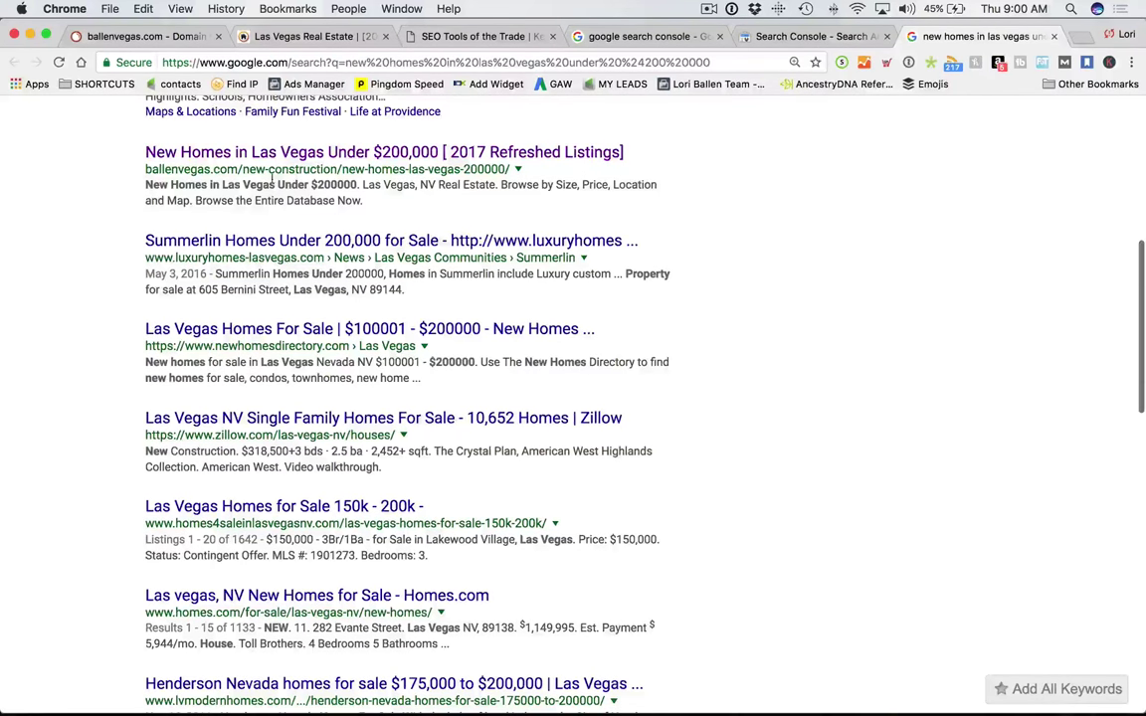
scroll(302, 189, "down", 5)
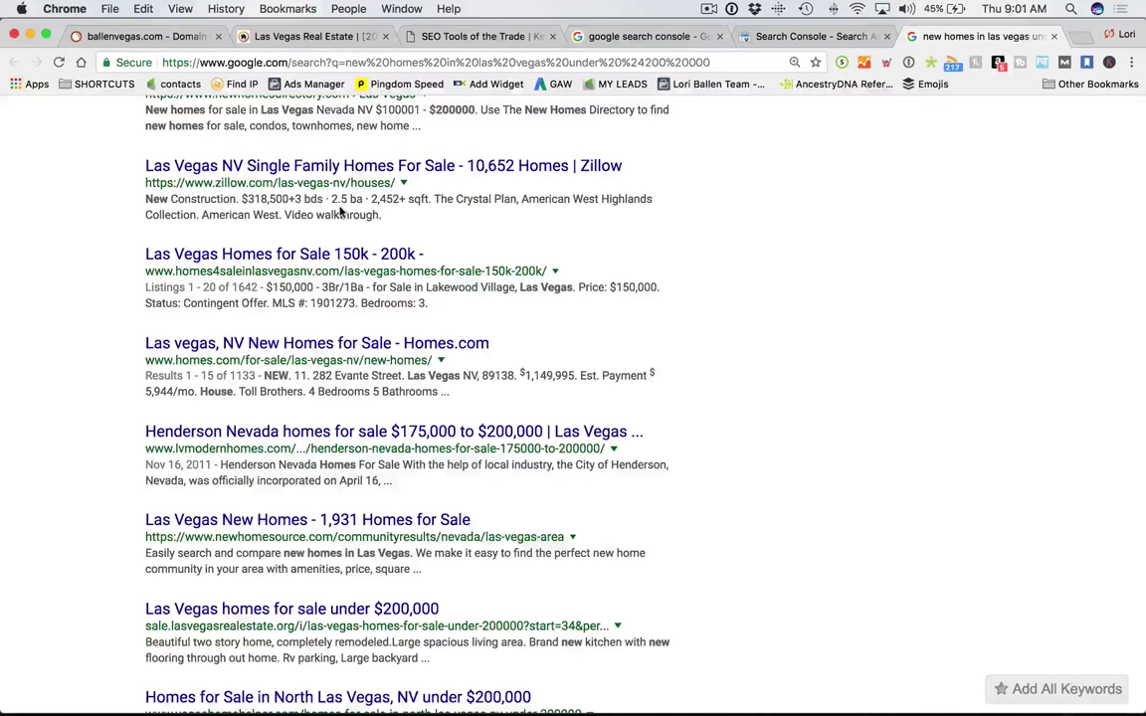
scroll(378, 228, "down", 2)
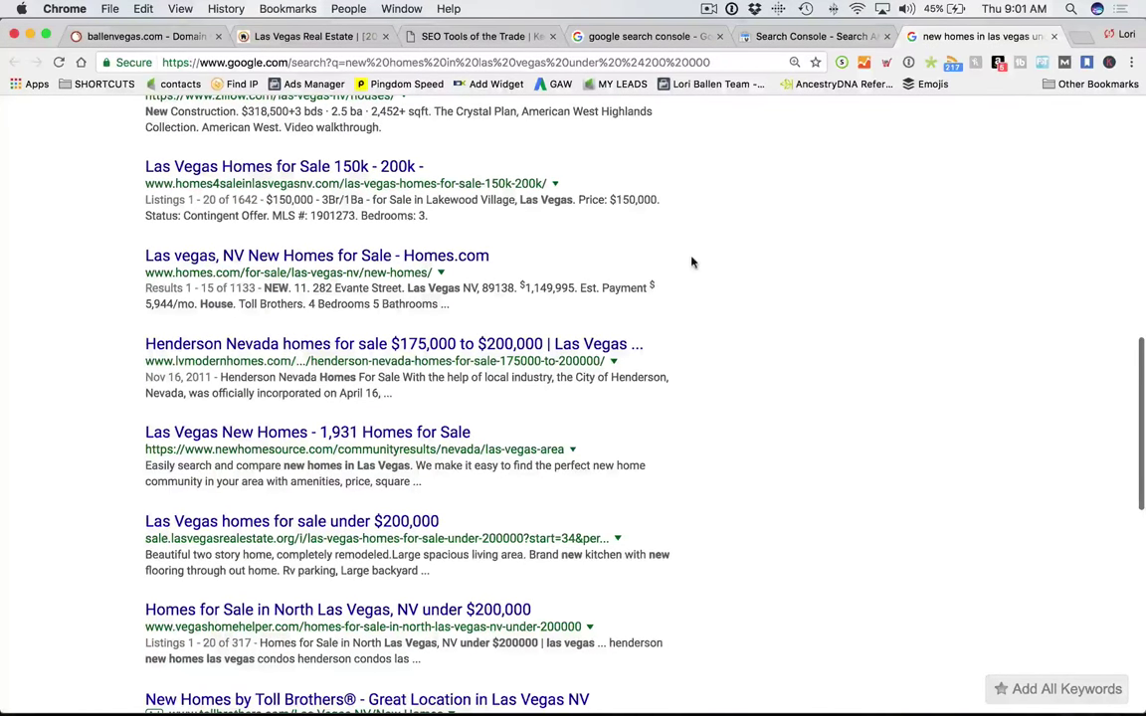
scroll(692, 262, "down", 5)
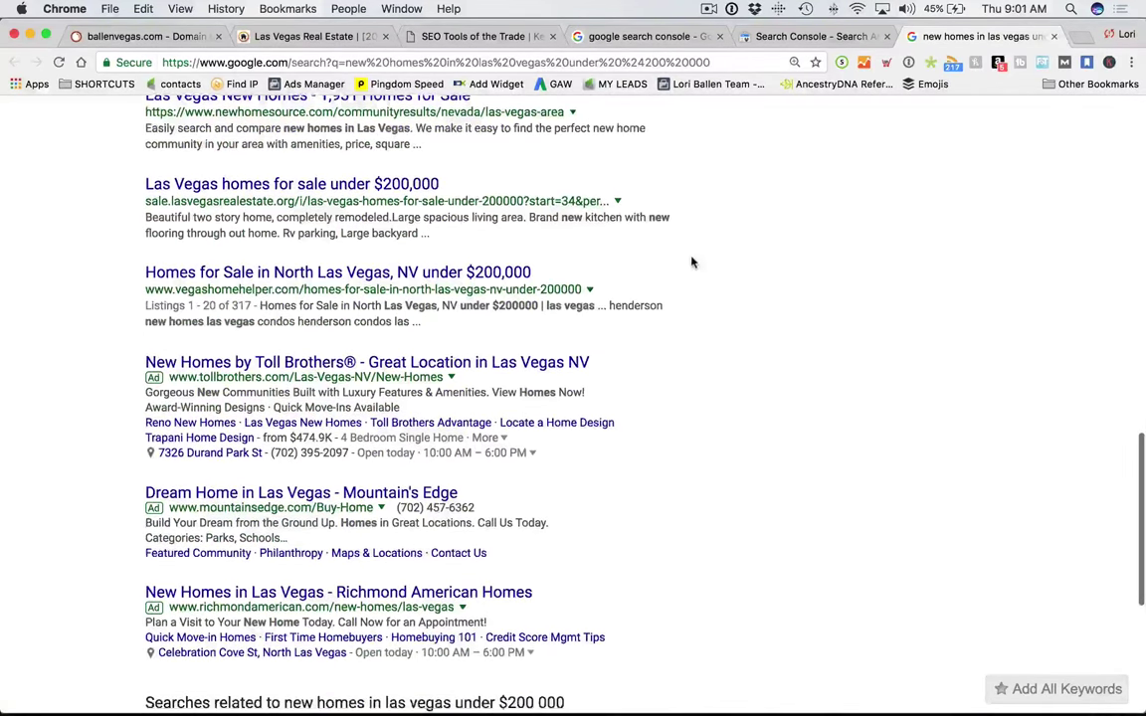
scroll(692, 262, "down", 3)
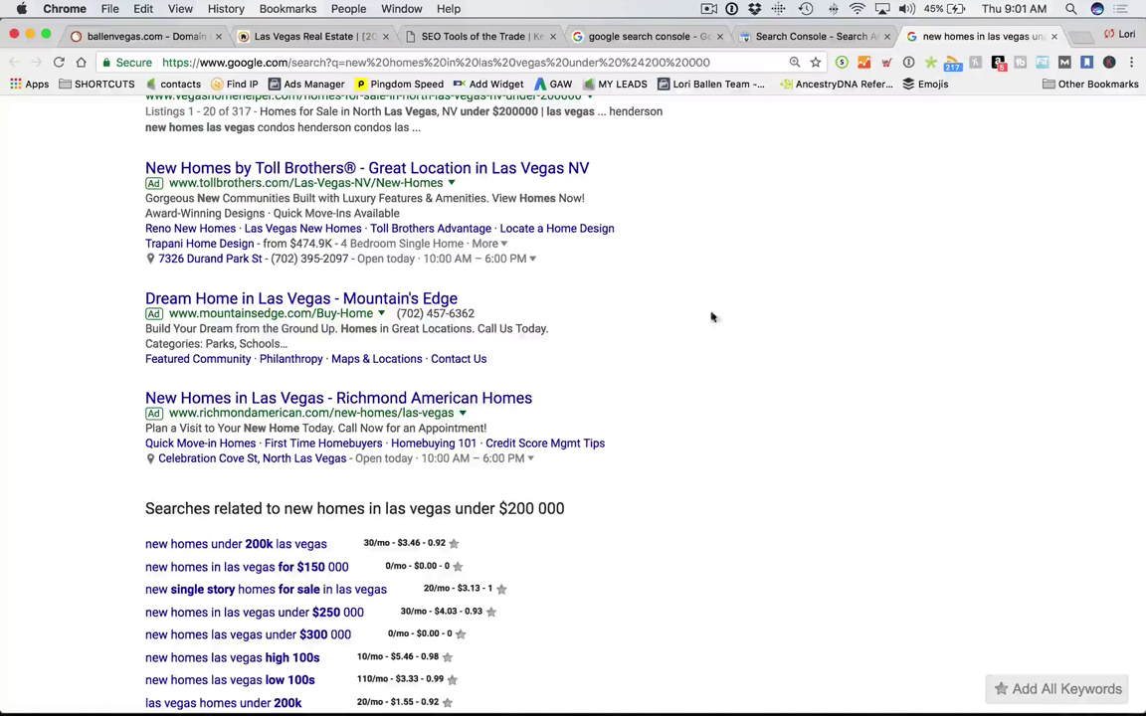
scroll(699, 336, "up", 10)
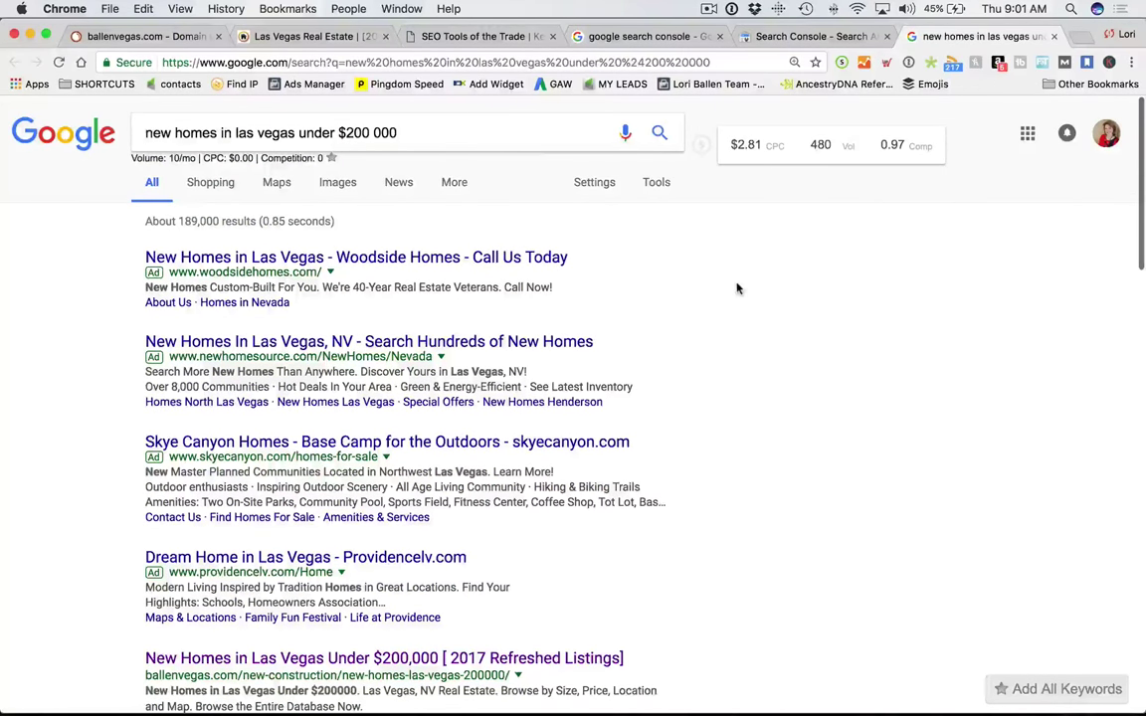
scroll(737, 288, "down", 1)
scroll(737, 288, "up", 1)
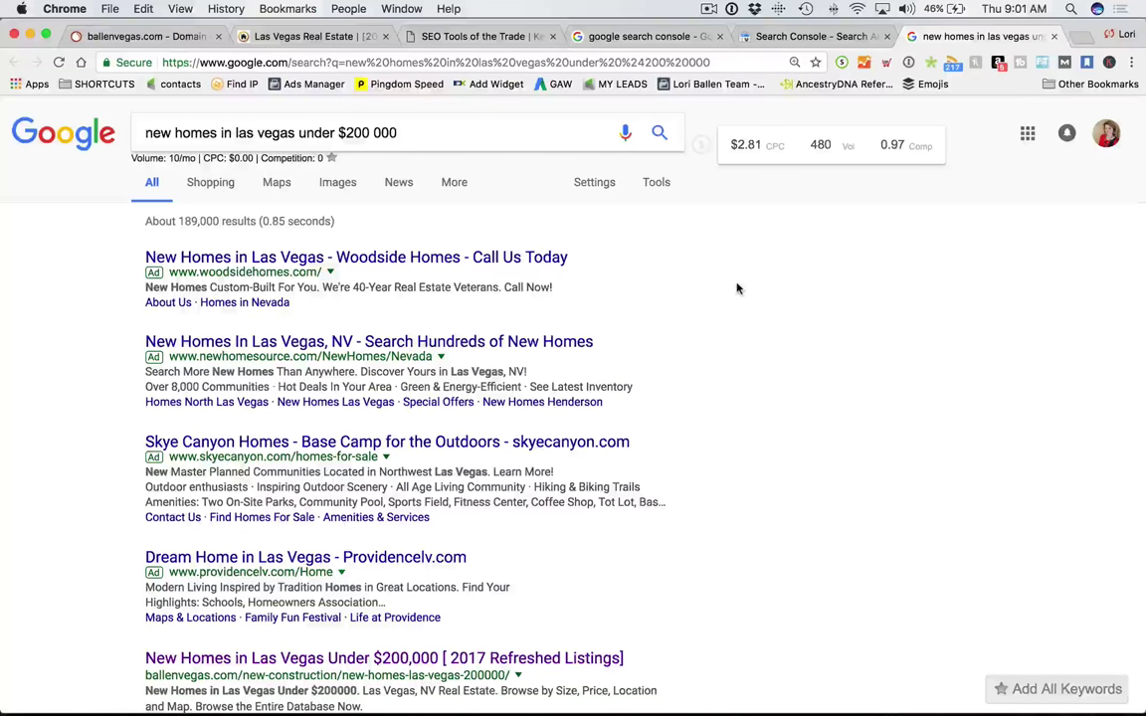
Switch to SEMrush, open the full organic keywords report for ballenvegas.com, and dismiss the Export Manager tip above the positions table.
left_click(127, 36)
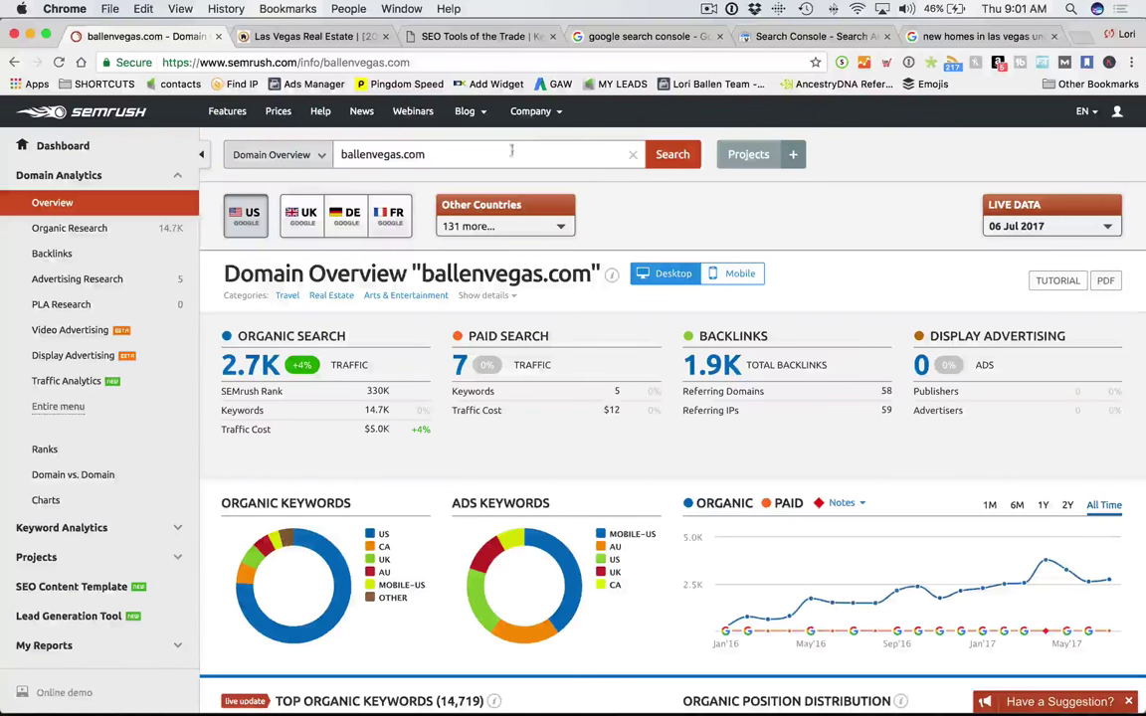
scroll(646, 507, "down", 5)
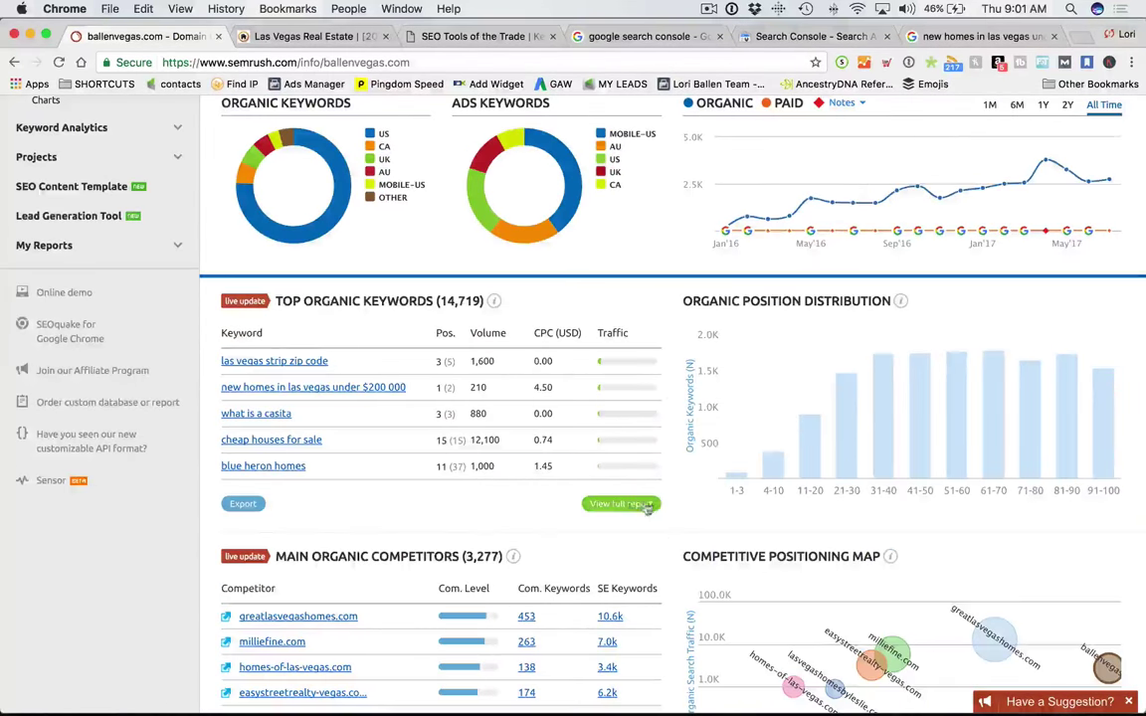
left_click(644, 505)
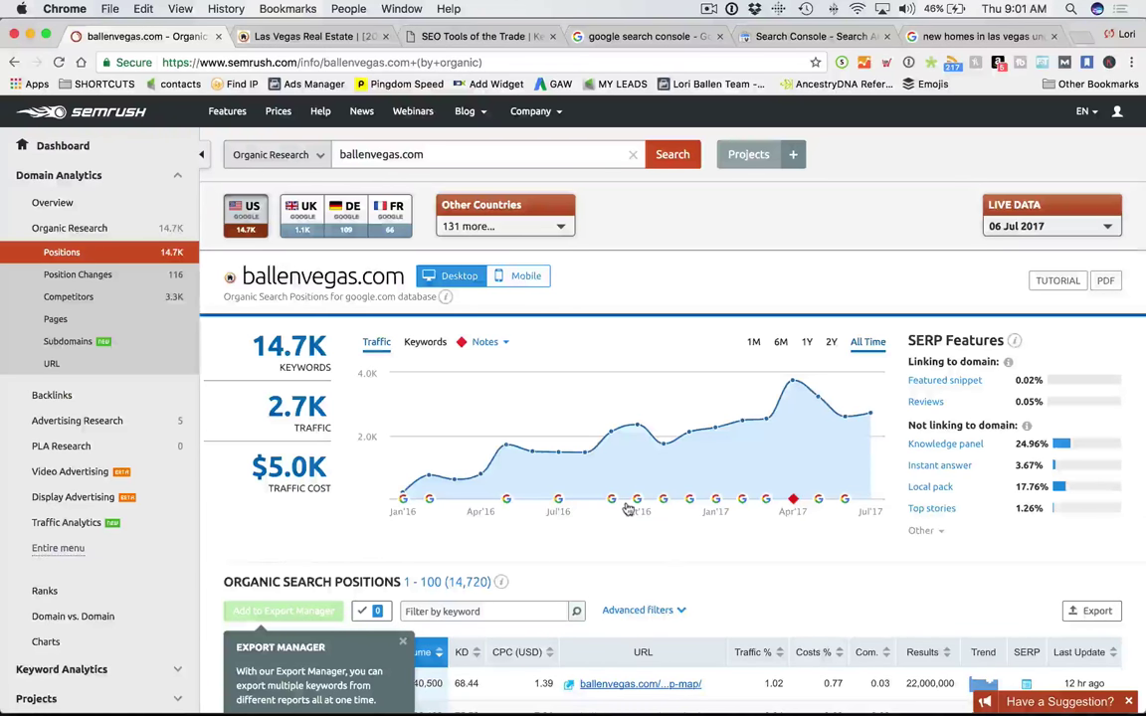
scroll(628, 509, "down", 1)
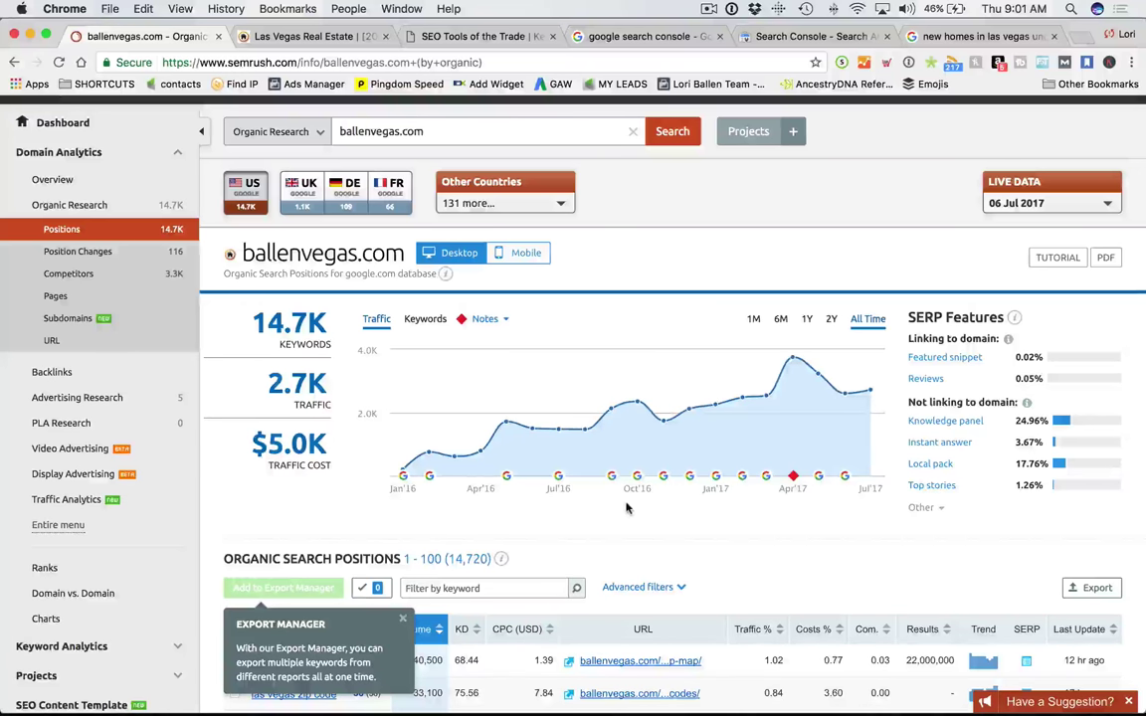
scroll(627, 509, "down", 1)
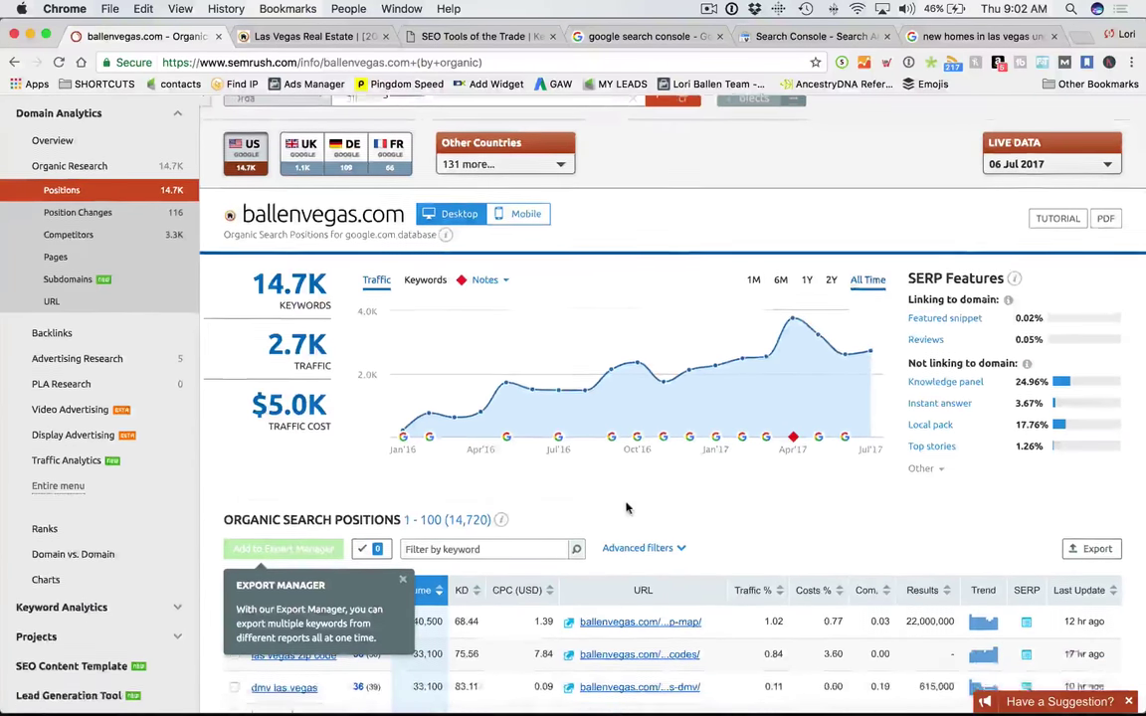
scroll(630, 503, "down", 2)
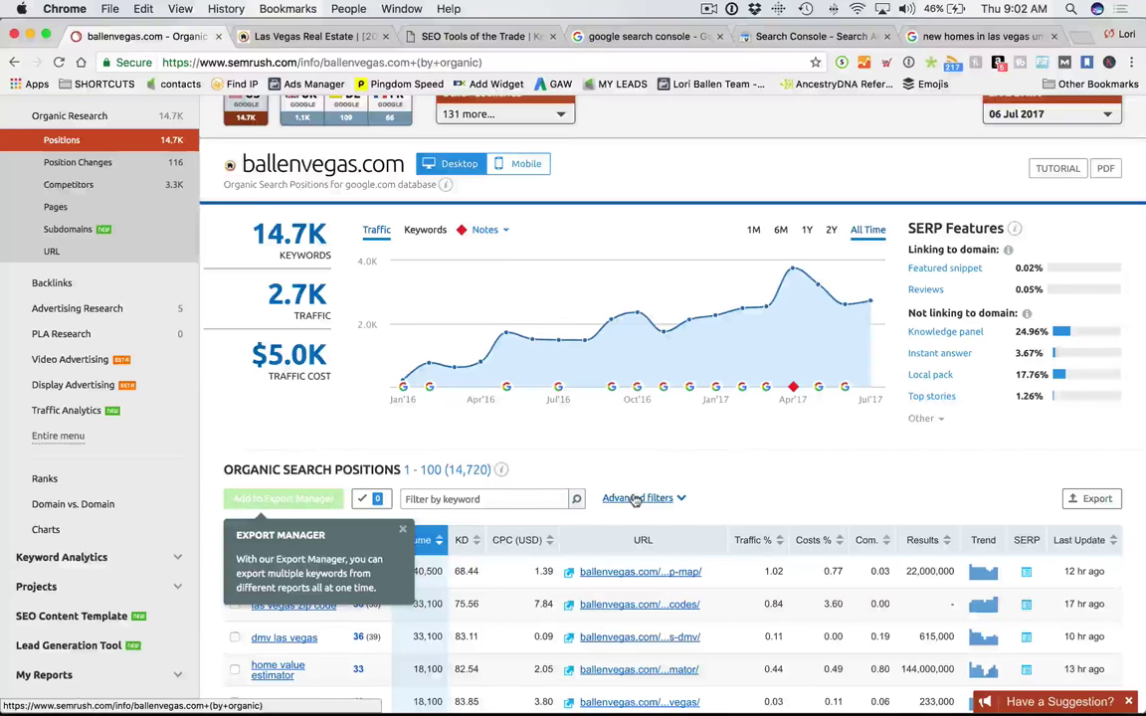
scroll(317, 413, "down", 3)
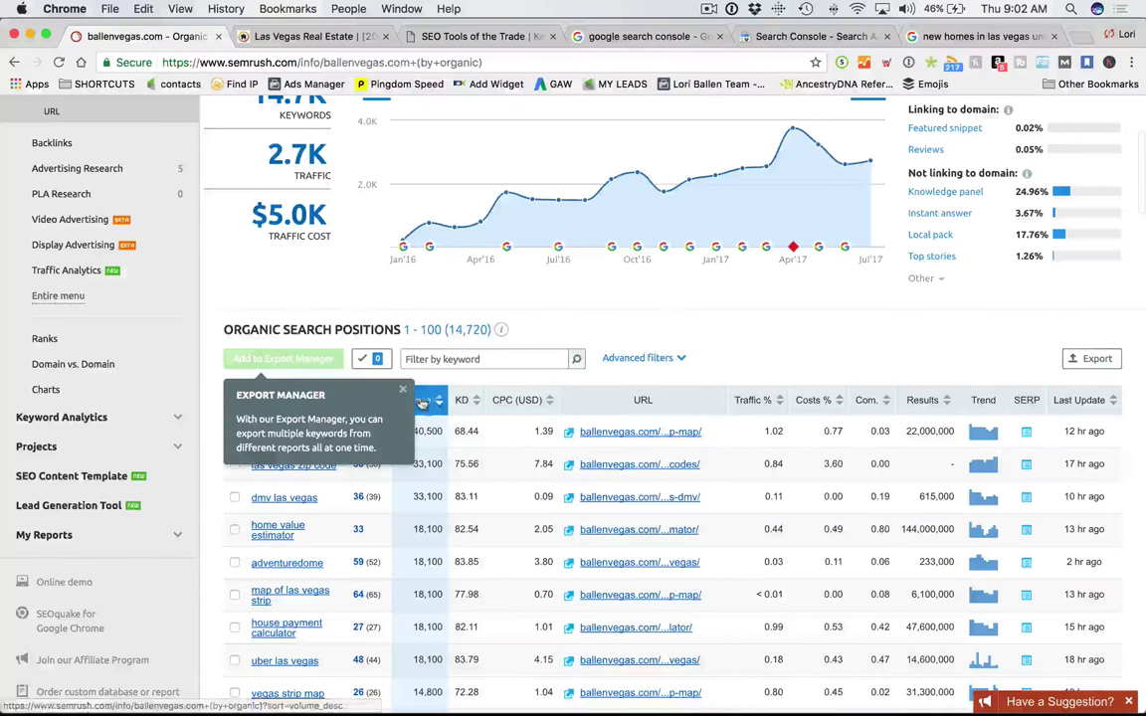
left_click(403, 393)
left_click(490, 361)
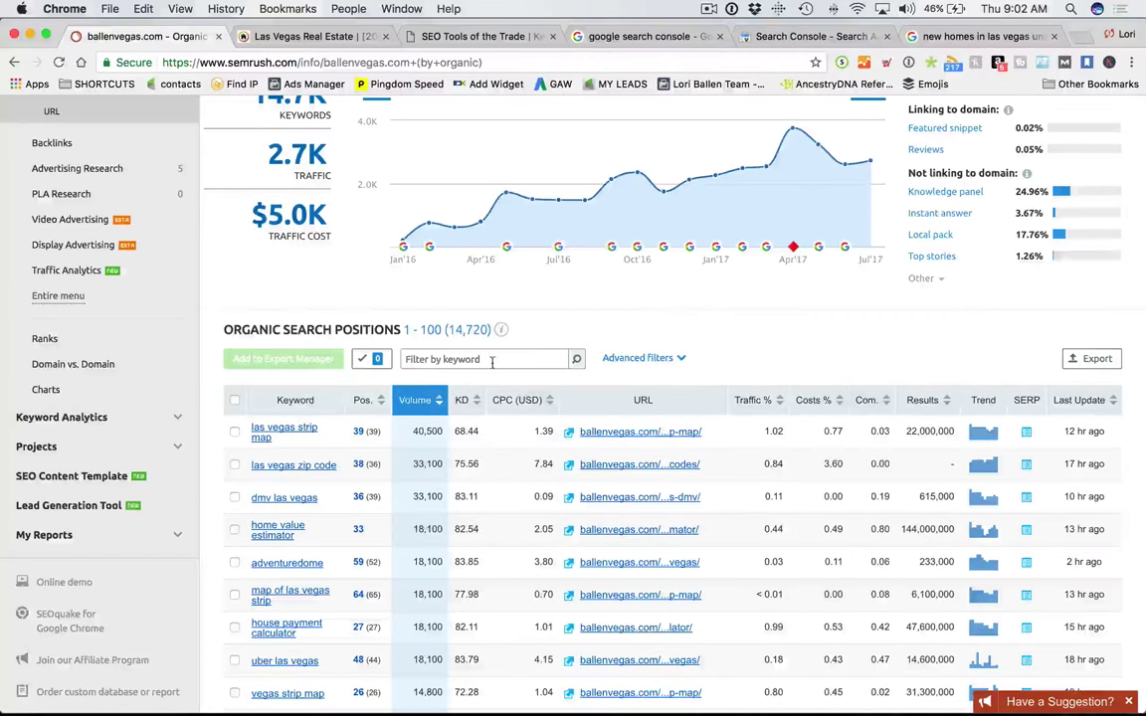
Open the SEMrush dashboard in a new browser tab and look over its domain and project widgets.
scroll(490, 361, "up", 5)
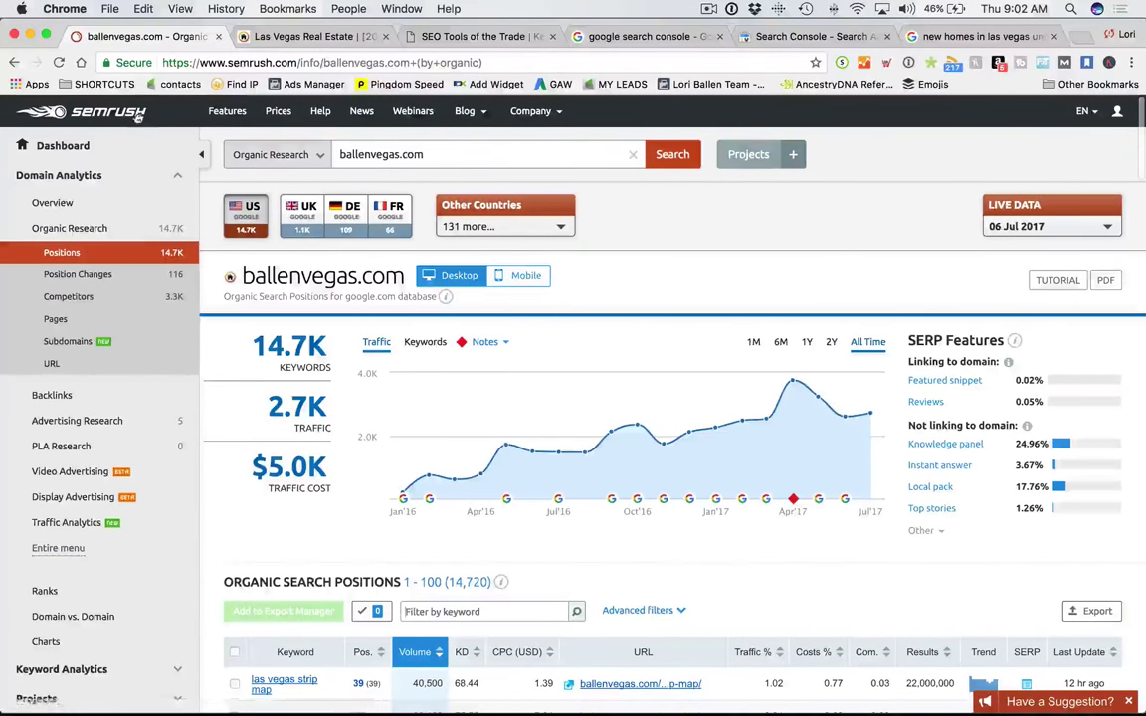
right_click(133, 109)
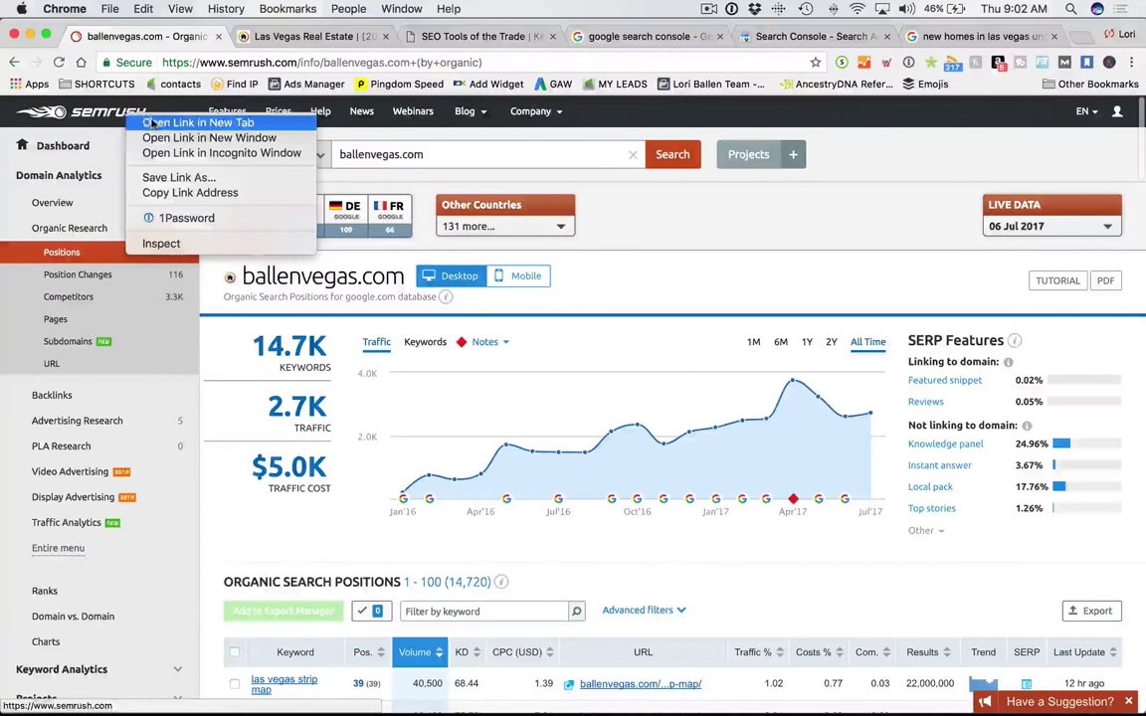
key("Escape")
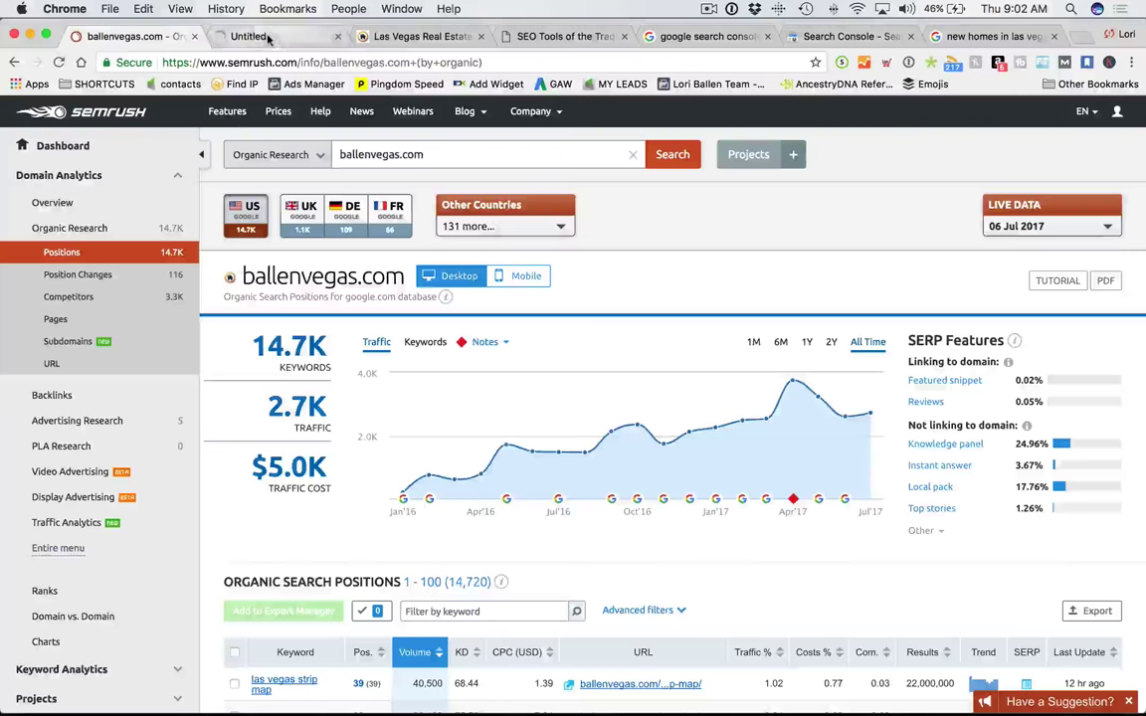
key("ctrl+Tab")
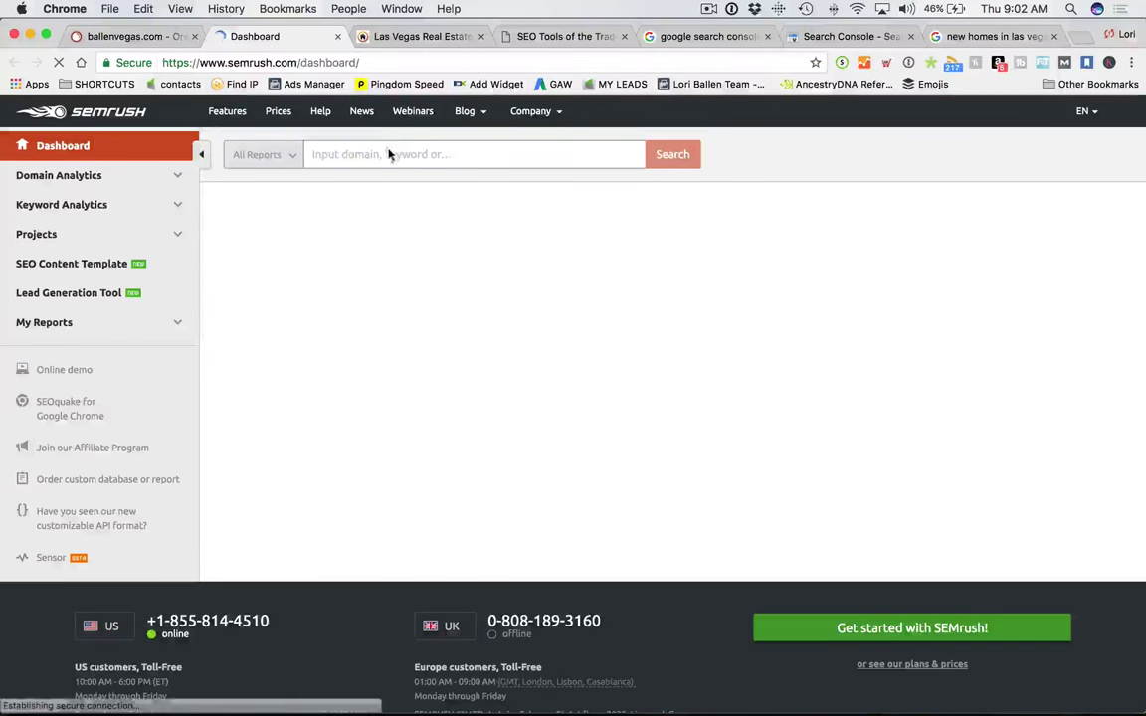
scroll(388, 154, "down", 10)
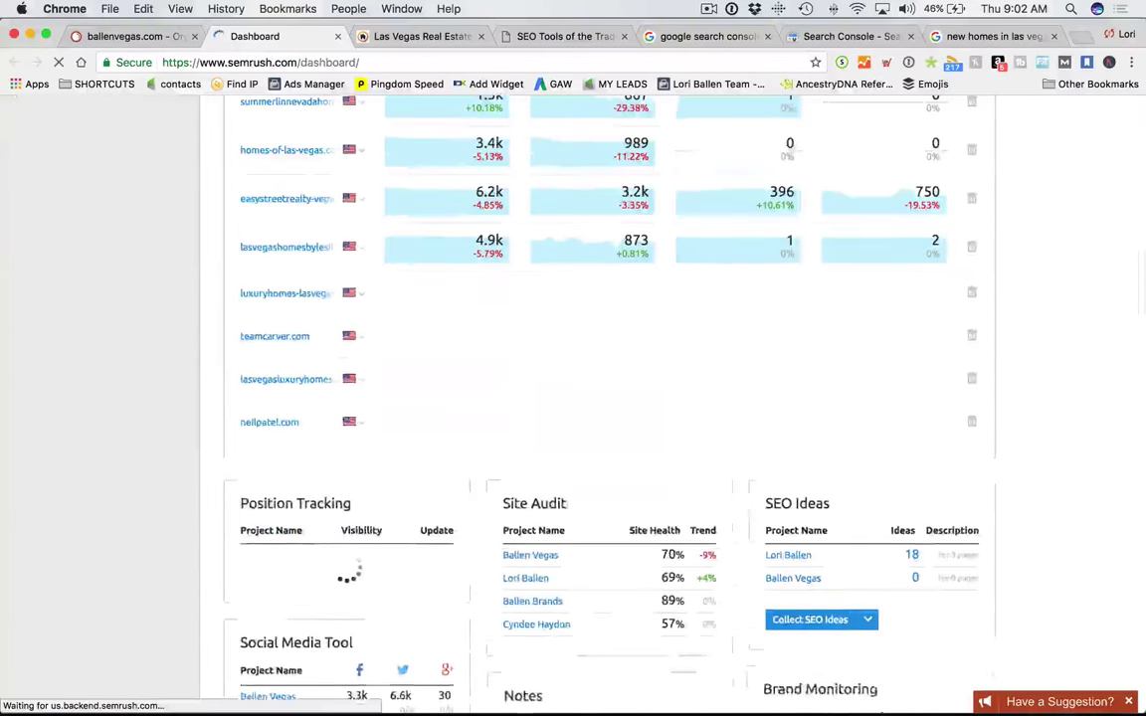
scroll(389, 154, "up", 10)
Look up the keyword "new homes for sale in las vegas" in SEMrush.
left_click(346, 161)
type("new homes for sale in las")
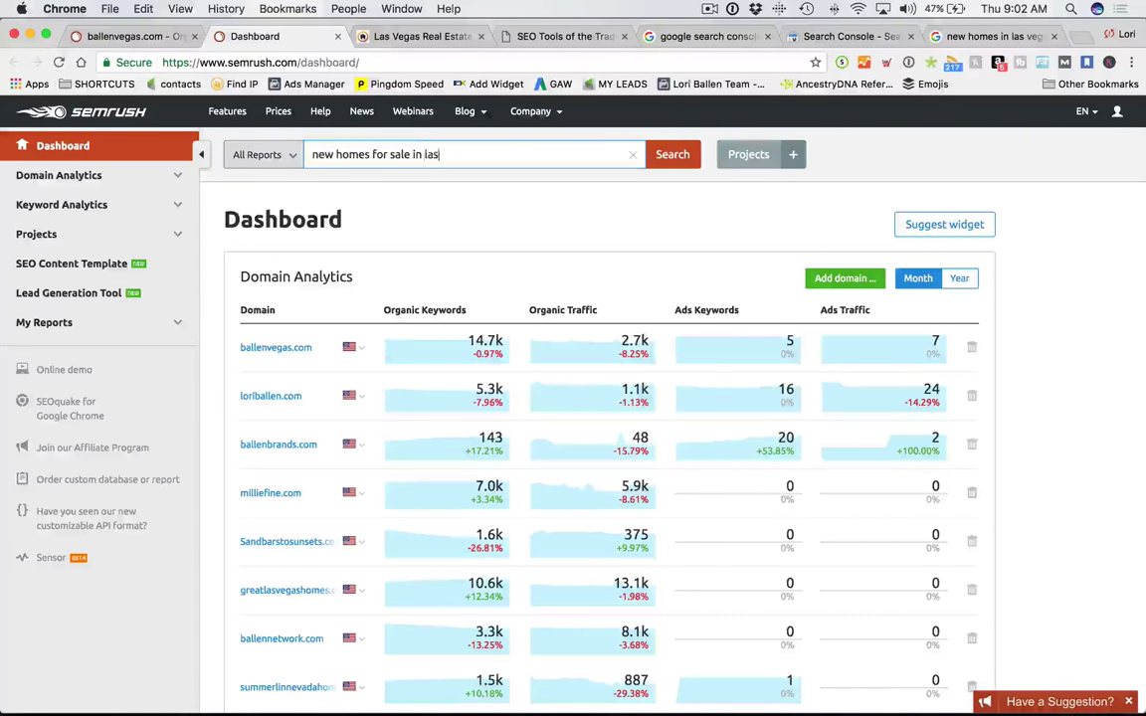
type(" vegas")
key("Return")
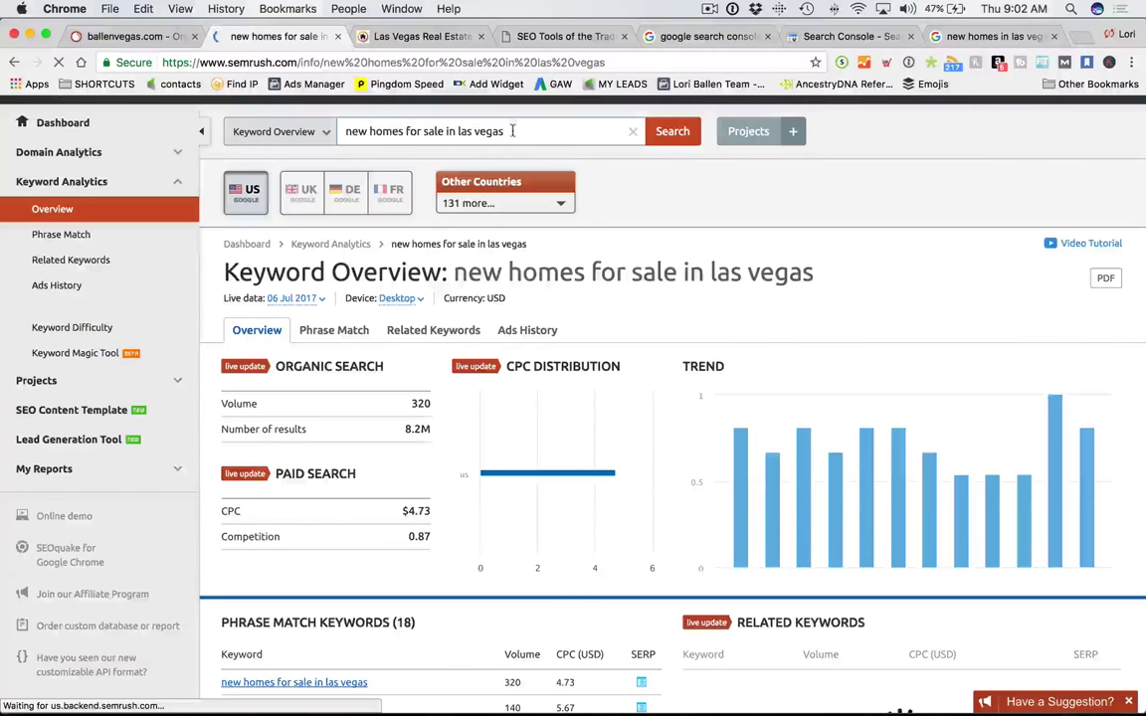
Shorten the searched phrase to "new homes" and run its keyword overview.
left_click_drag(505, 131, 418, 130)
key("BackSpace")
key("BackSpace")
key("BackSpace")
key("BackSpace")
key("BackSpace")
key("Return")
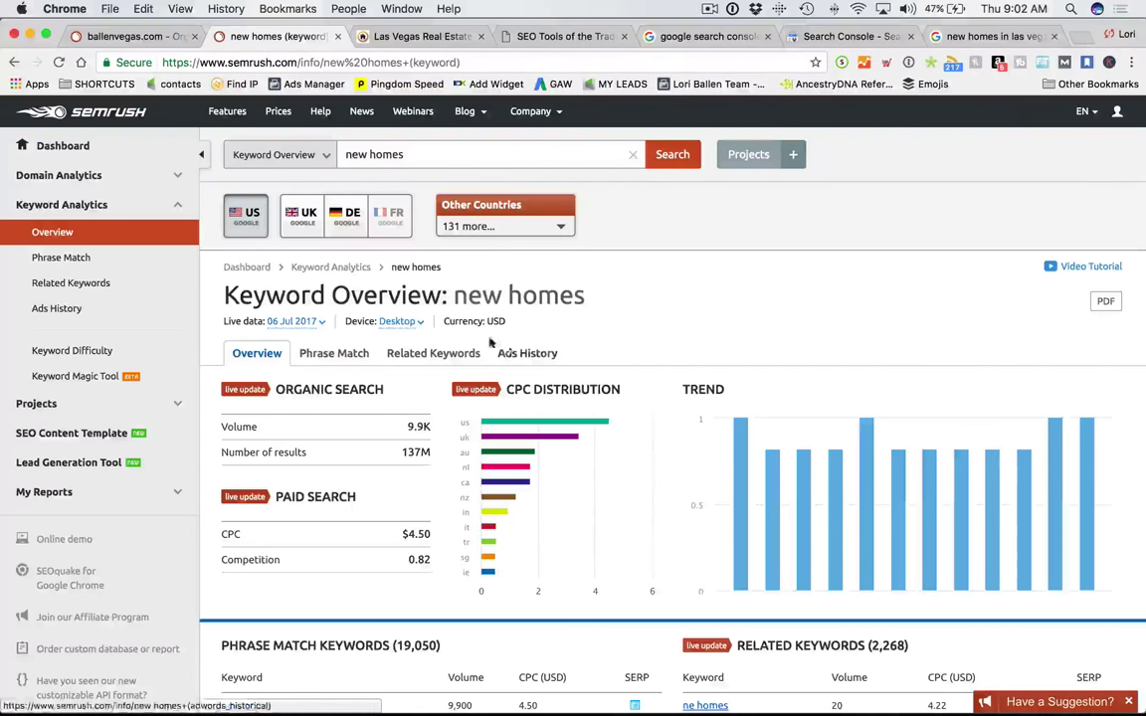
Open "new homes" from the phrase match keywords and examine the phrase match and related keyword lists.
scroll(662, 306, "down", 3)
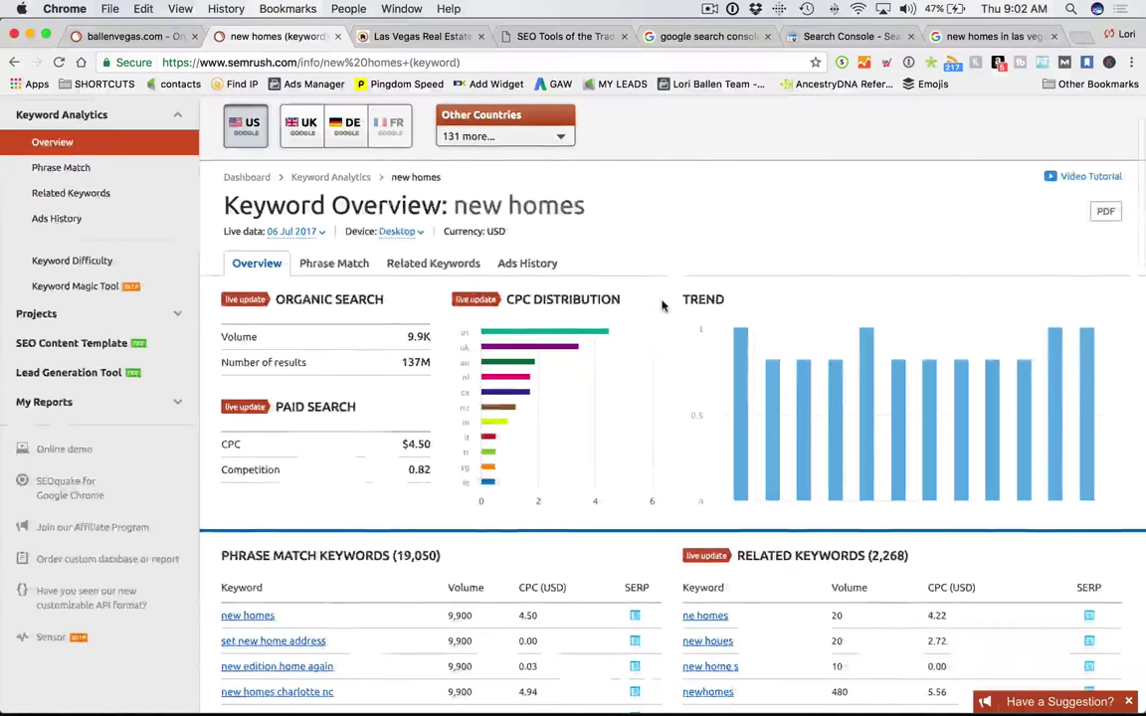
scroll(662, 305, "down", 5)
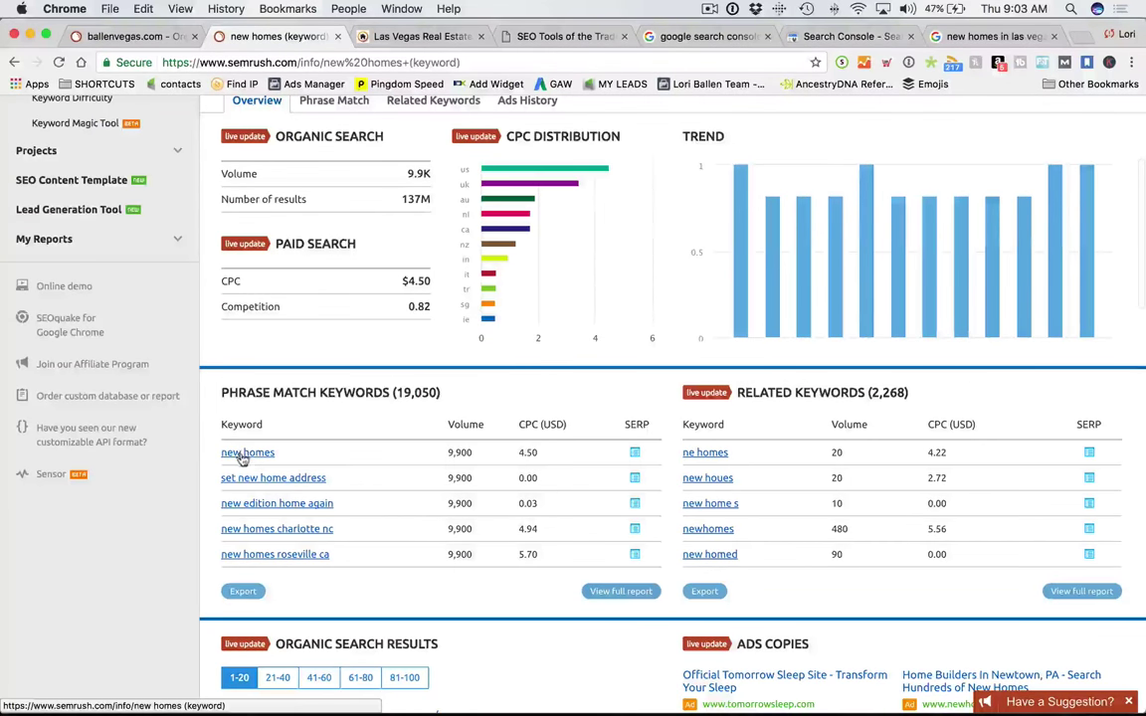
left_click(244, 453)
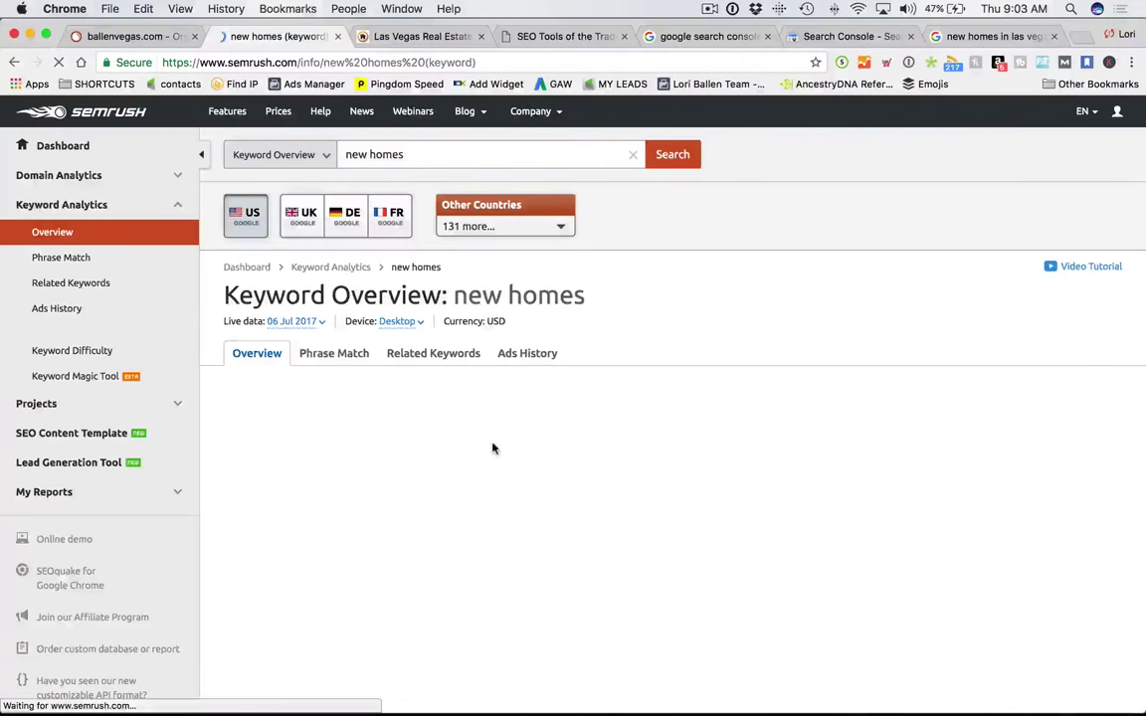
scroll(492, 448, "down", 7)
scroll(491, 447, "down", 4)
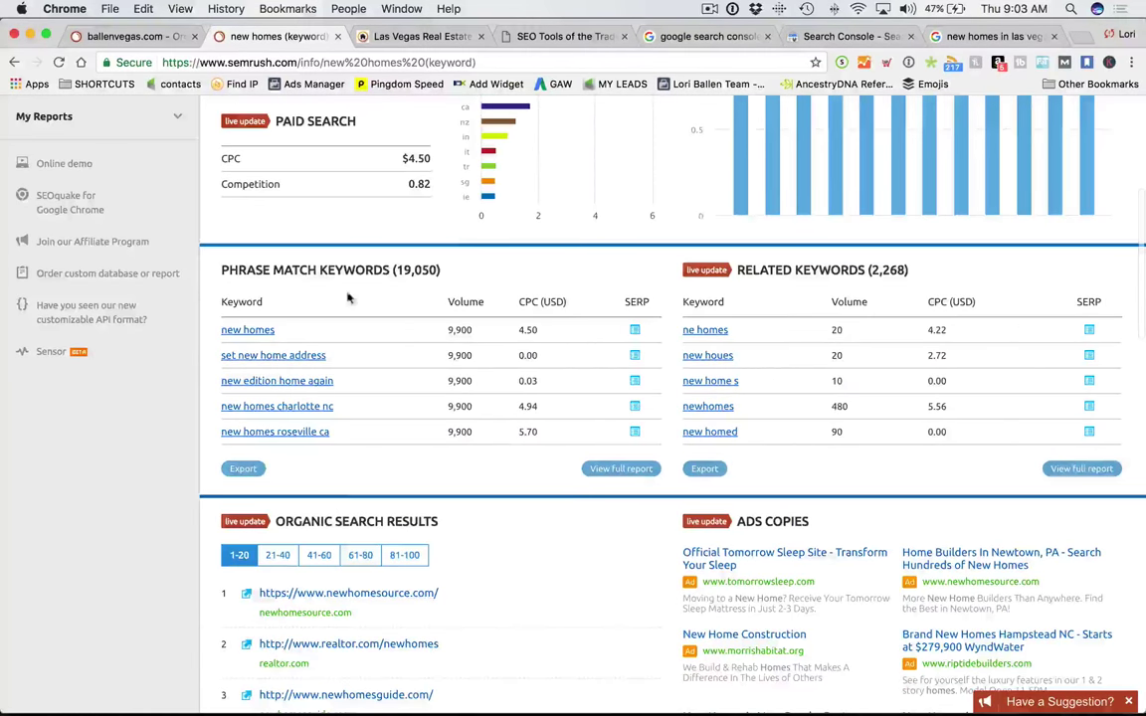
scroll(448, 338, "down", 1)
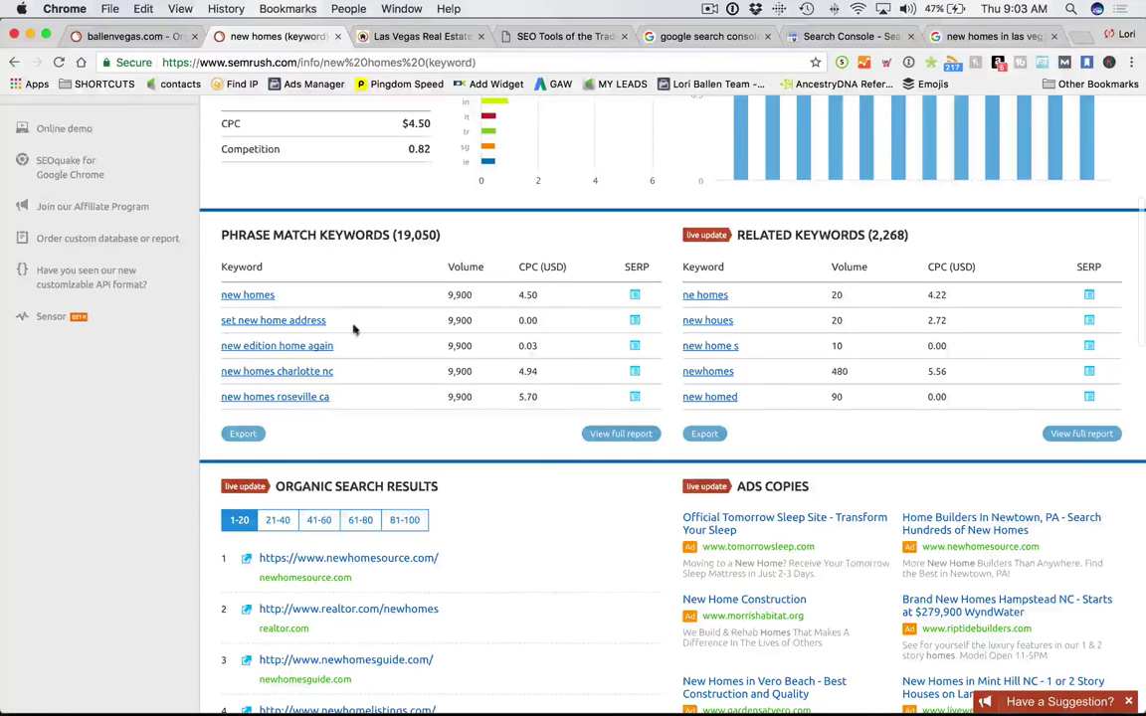
left_click(248, 297)
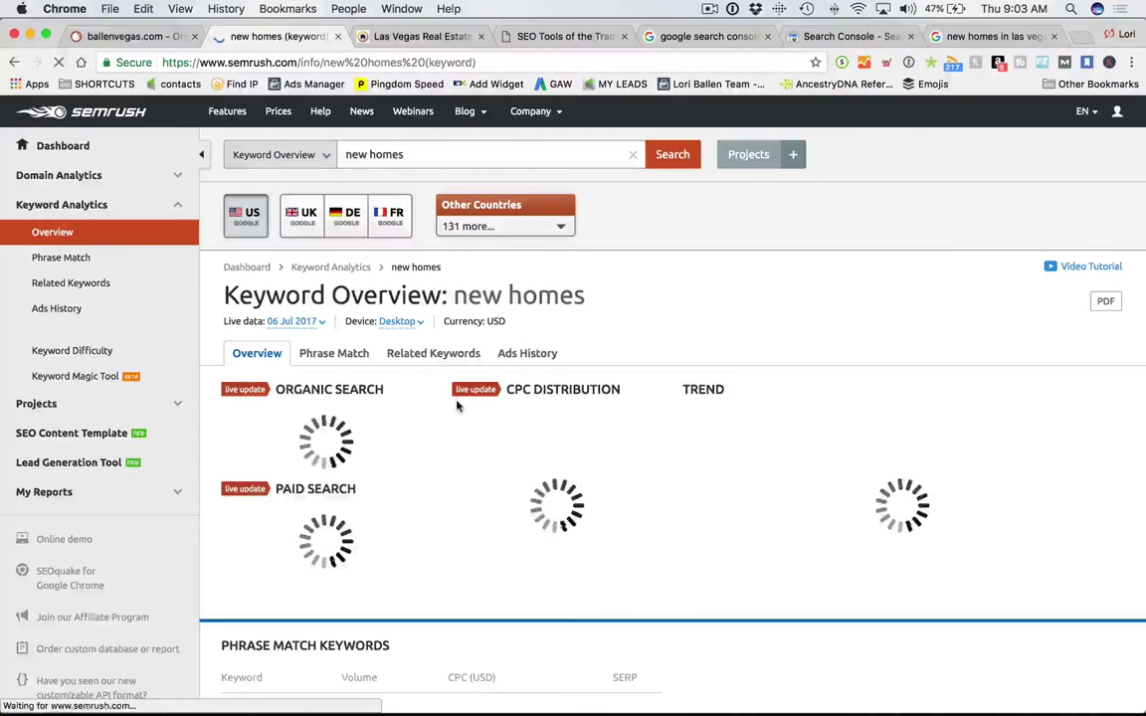
scroll(457, 404, "down", 5)
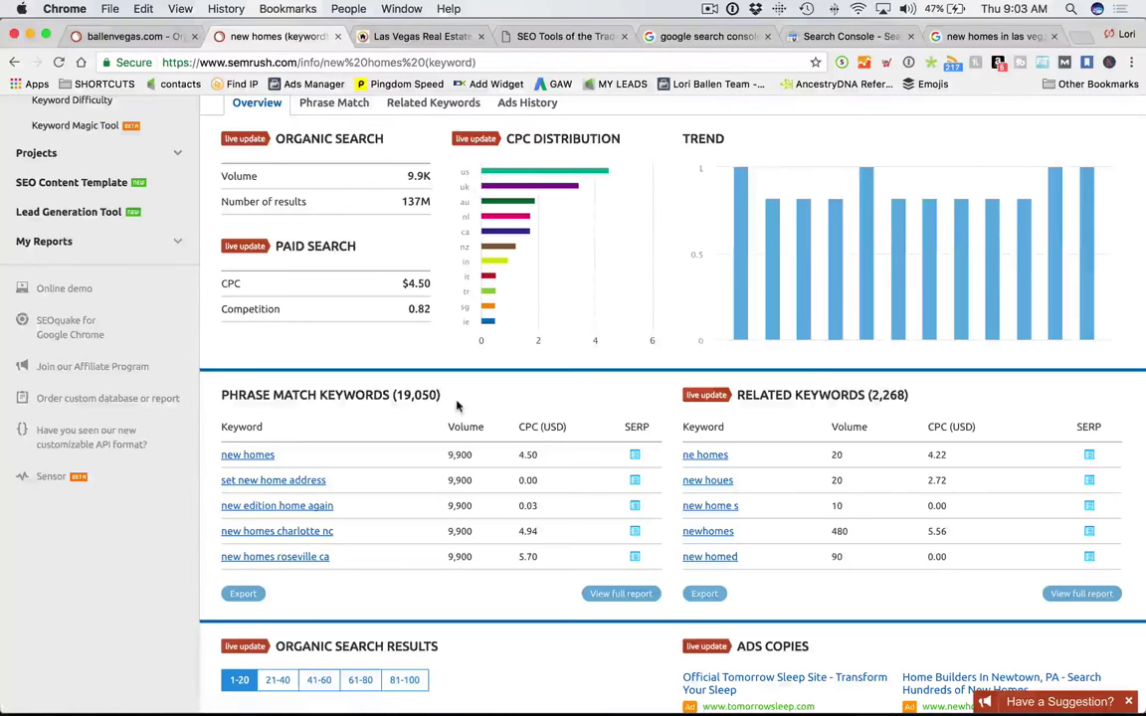
scroll(457, 403, "down", 3)
scroll(457, 403, "up", 3)
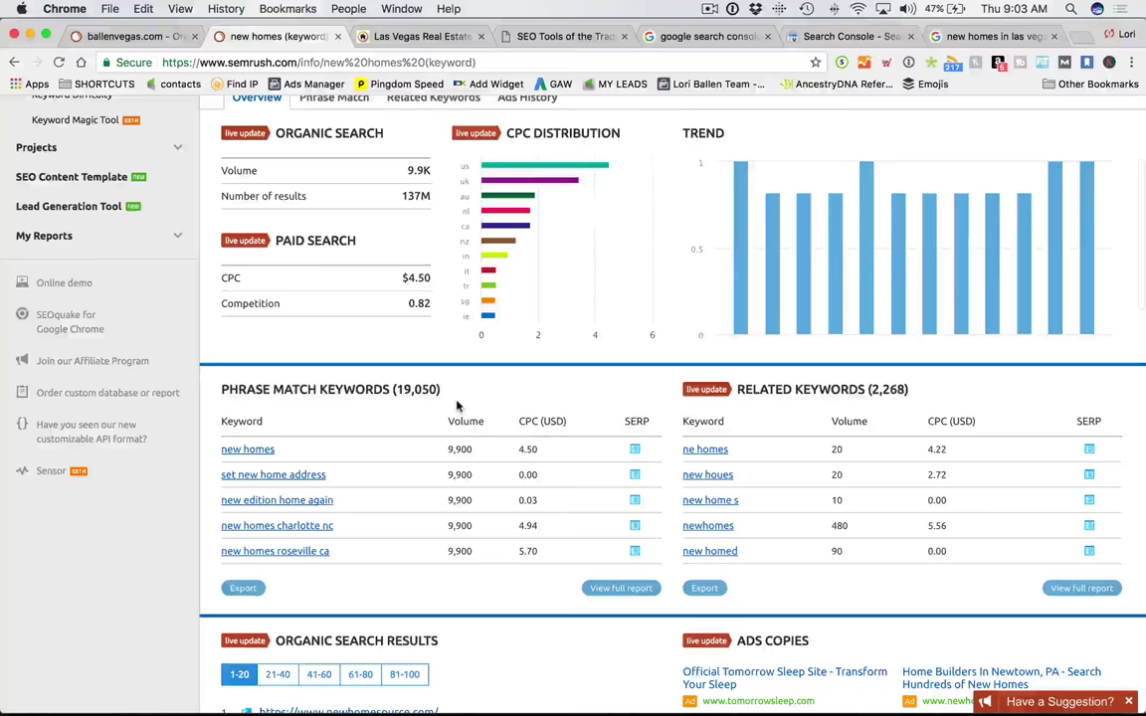
scroll(230, 537, "up", 3)
Reopen the "new homes" keyword overview and examine its organic search volume, number of results, CPC and competition.
left_click(231, 554)
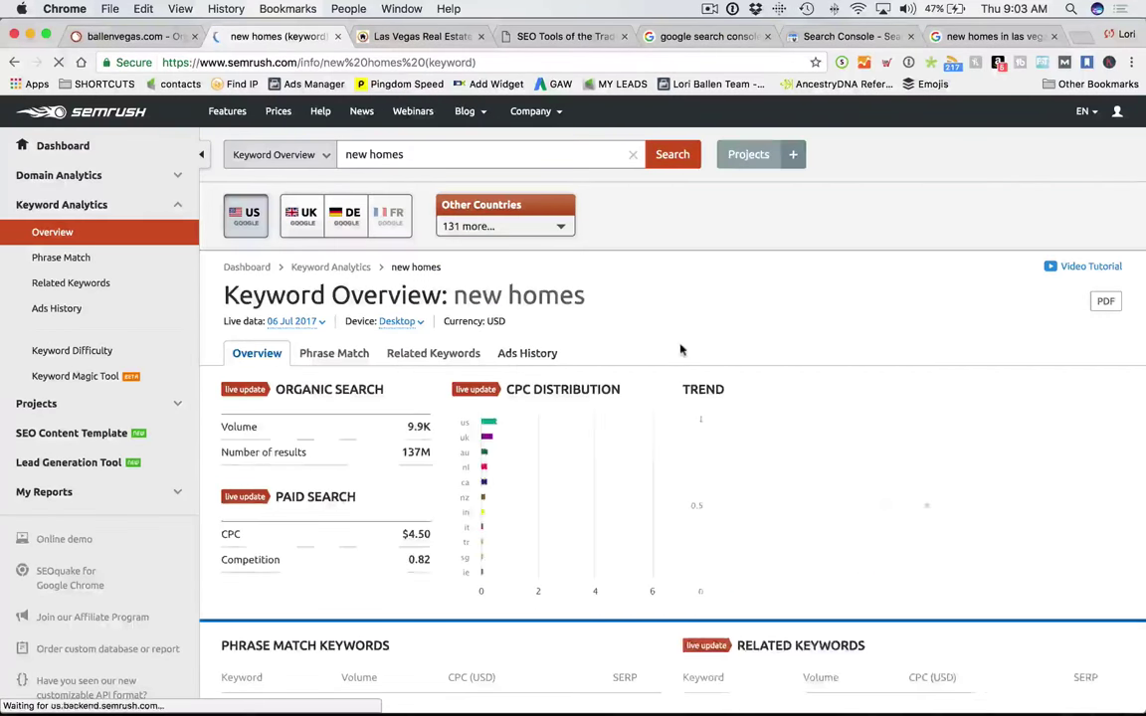
scroll(399, 398, "down", 3)
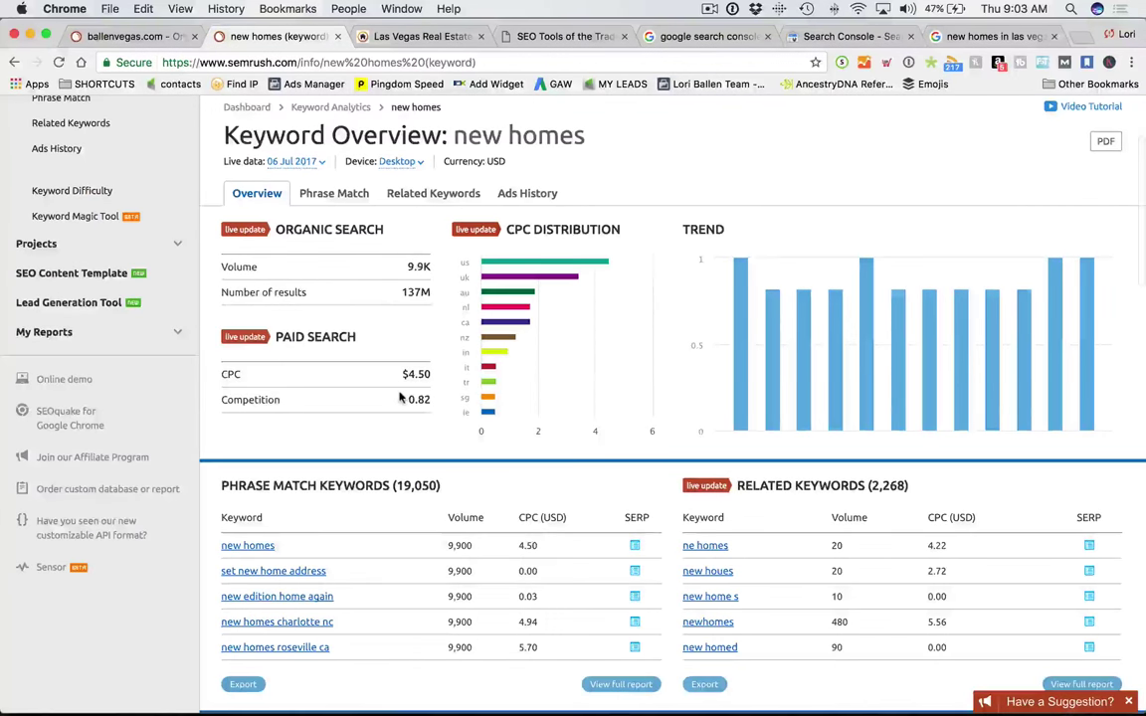
scroll(400, 398, "down", 3)
scroll(398, 398, "up", 5)
scroll(395, 400, "down", 2)
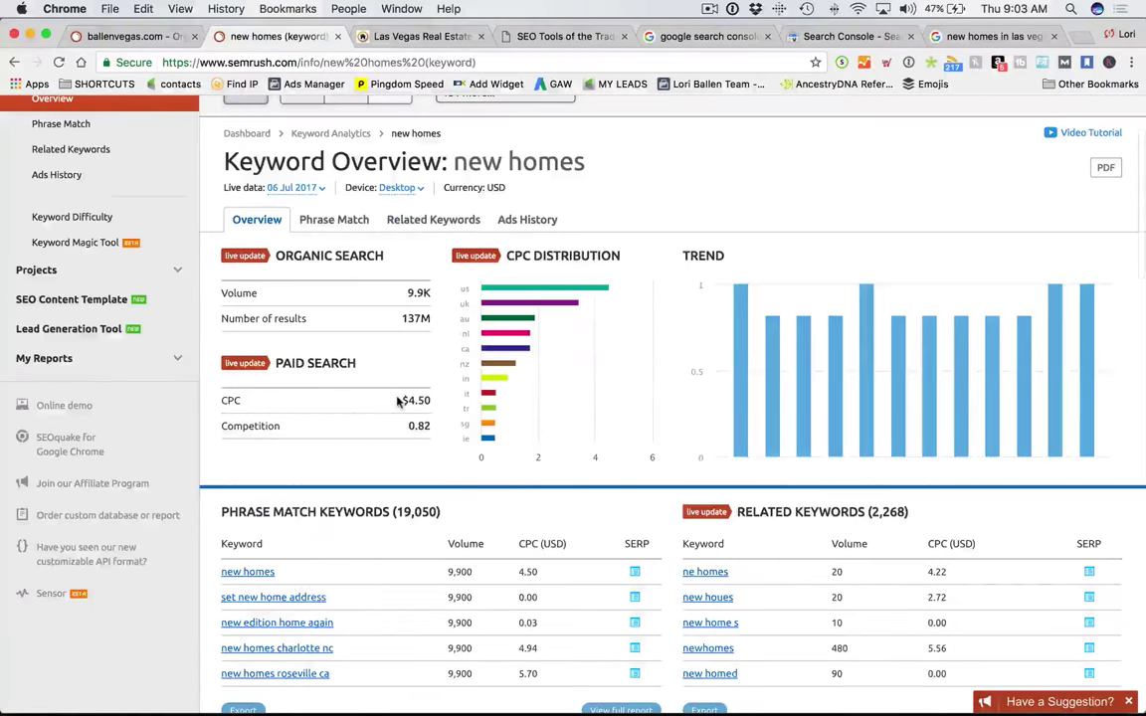
scroll(397, 399, "up", 1)
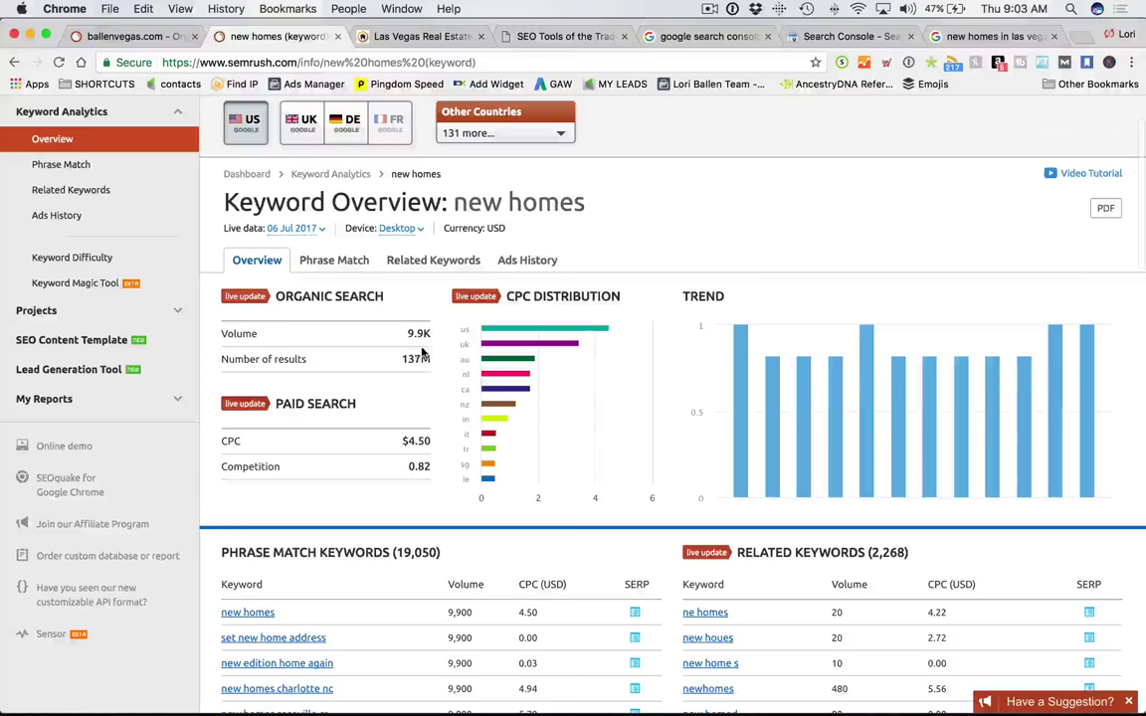
Open the full phrase match report for "new homes" and examine the listed keywords' volume and keyword difficulty.
scroll(388, 422, "down", 1)
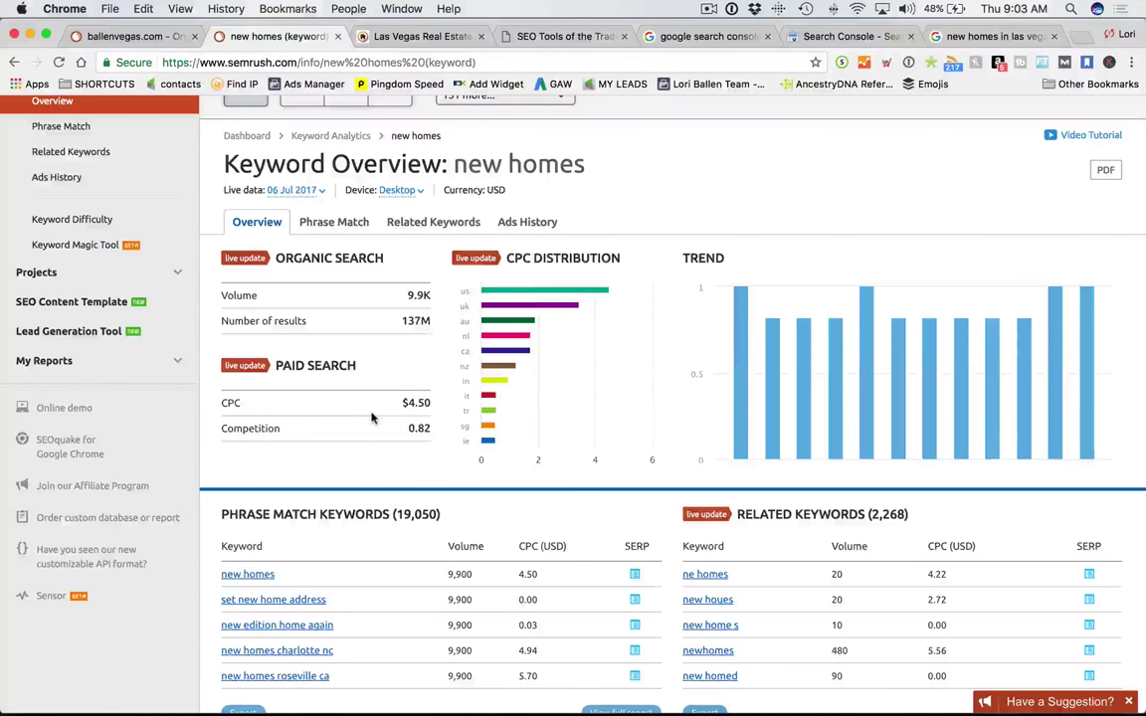
scroll(372, 418, "down", 2)
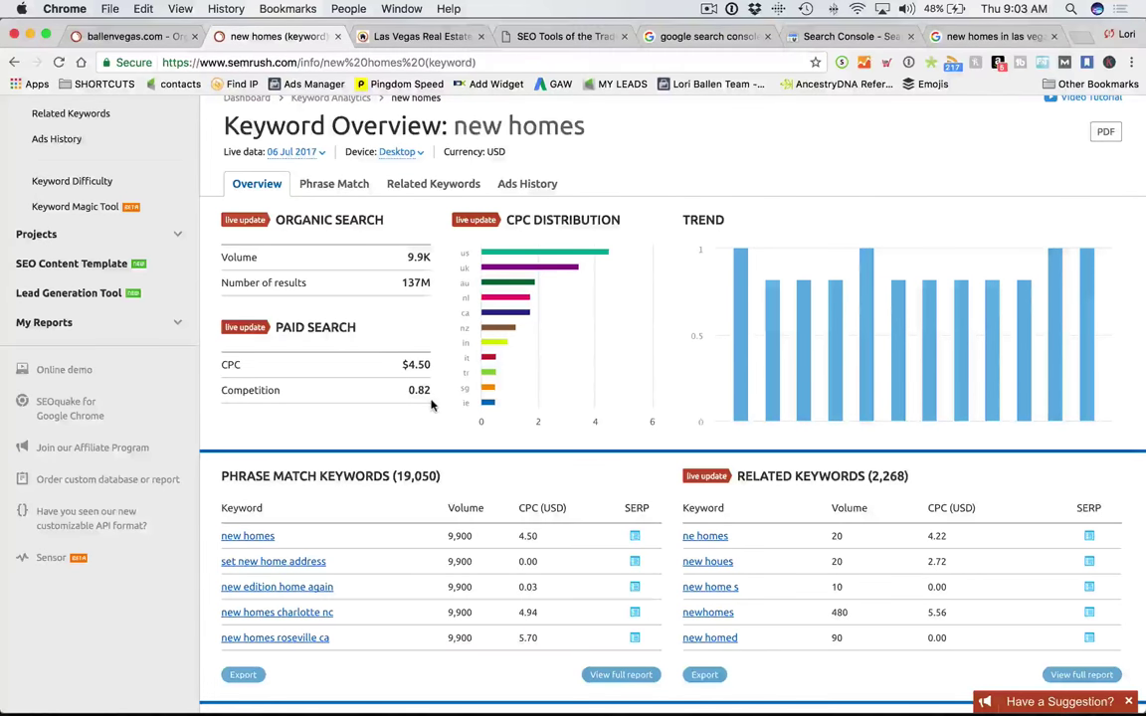
scroll(616, 626, "down", 2)
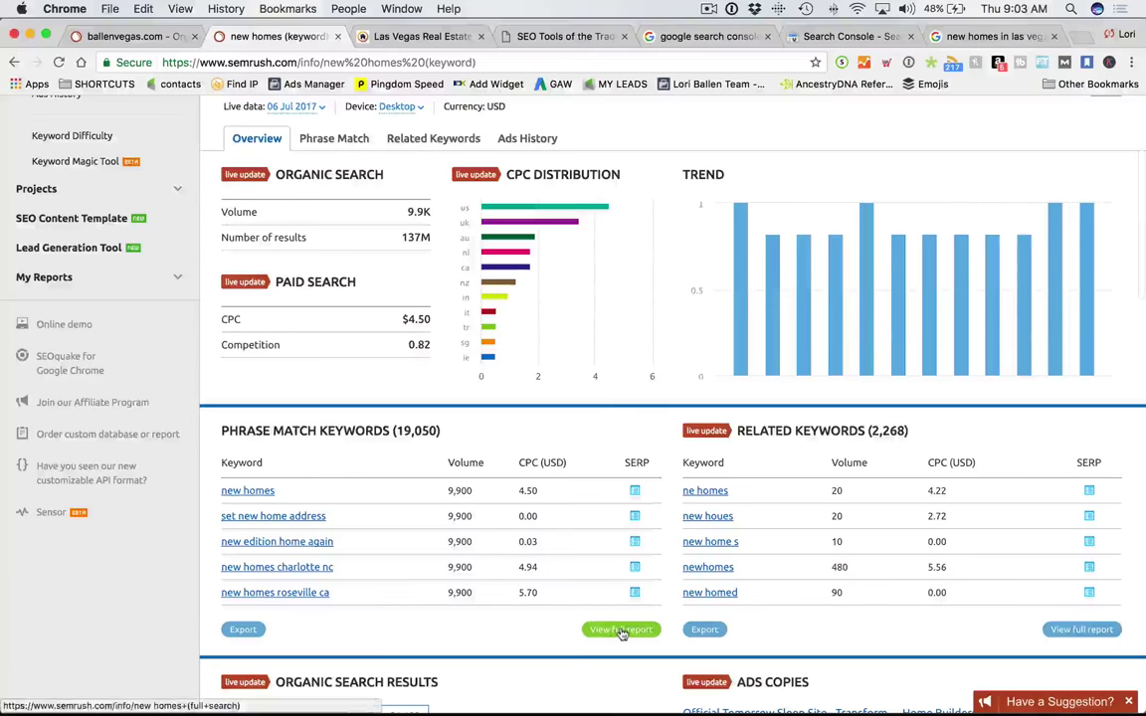
left_click(620, 630)
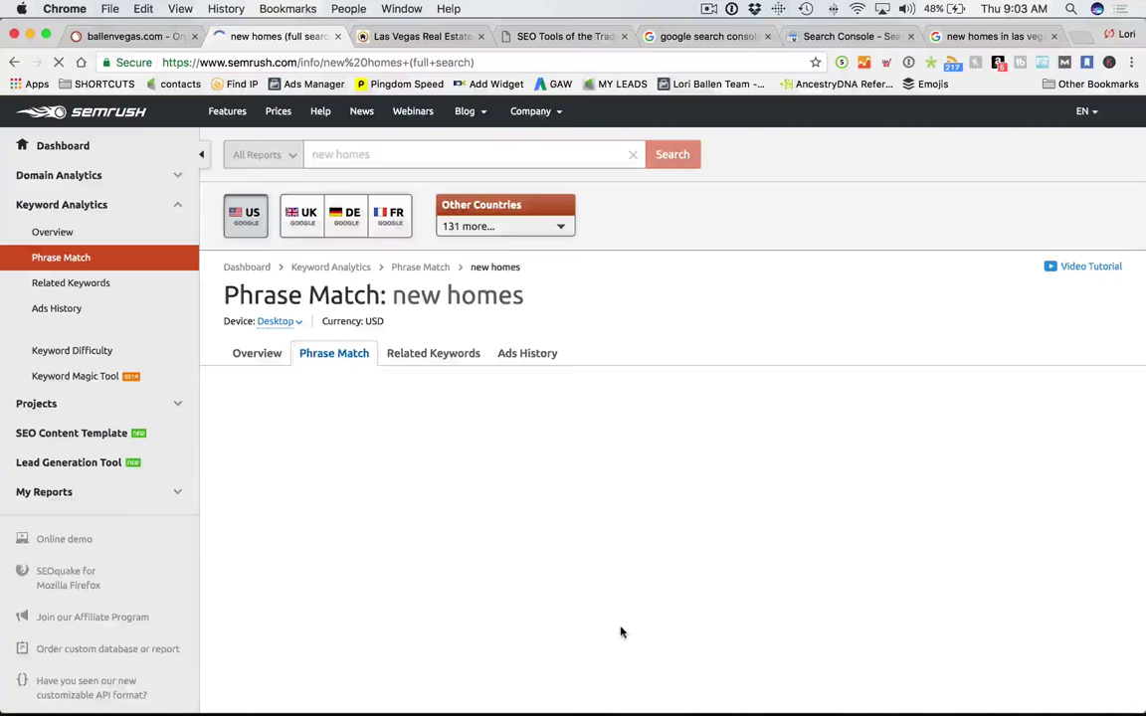
scroll(593, 572, "down", 3)
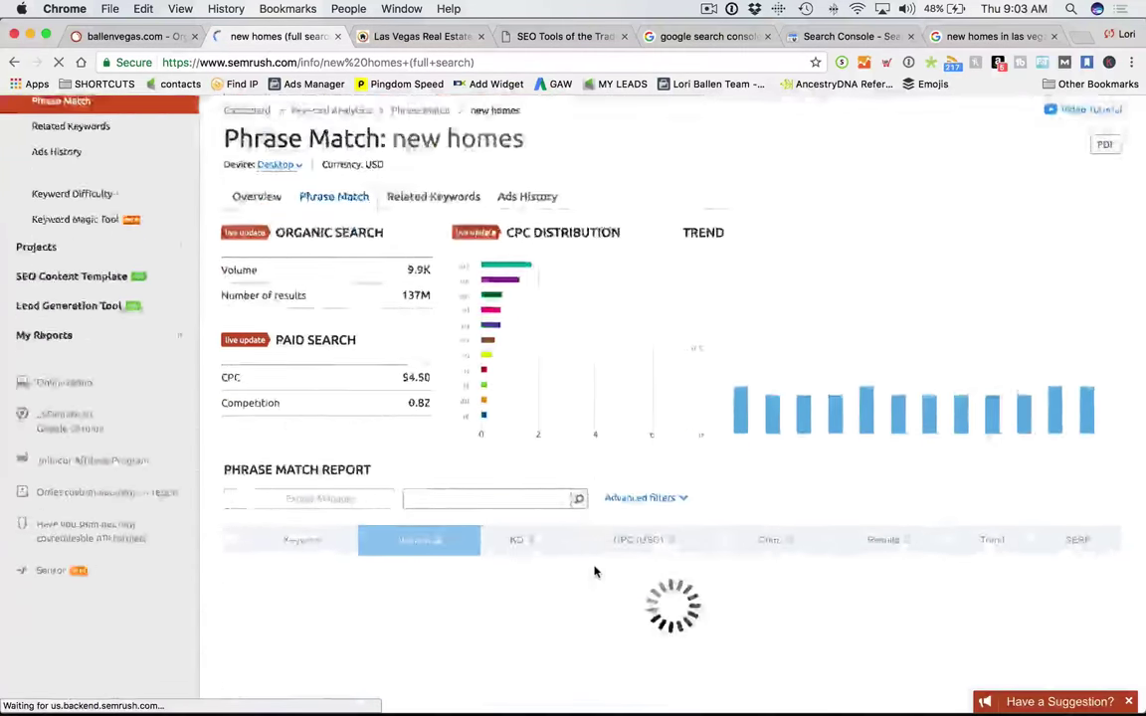
scroll(594, 572, "down", 5)
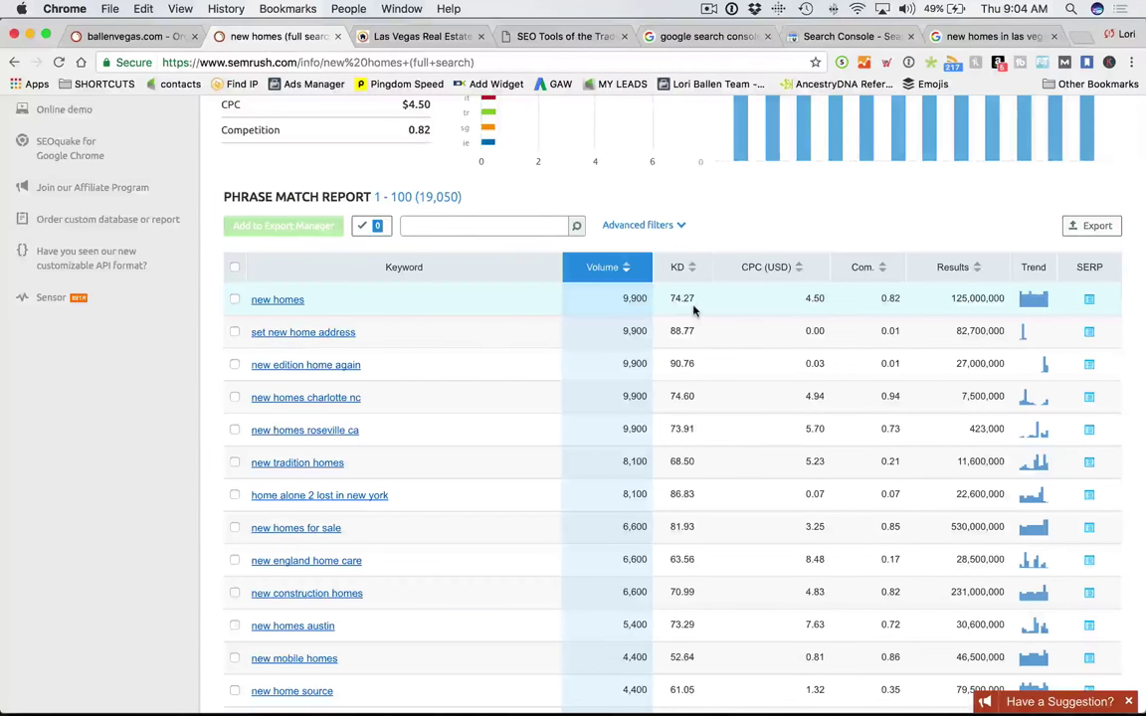
left_click(360, 27)
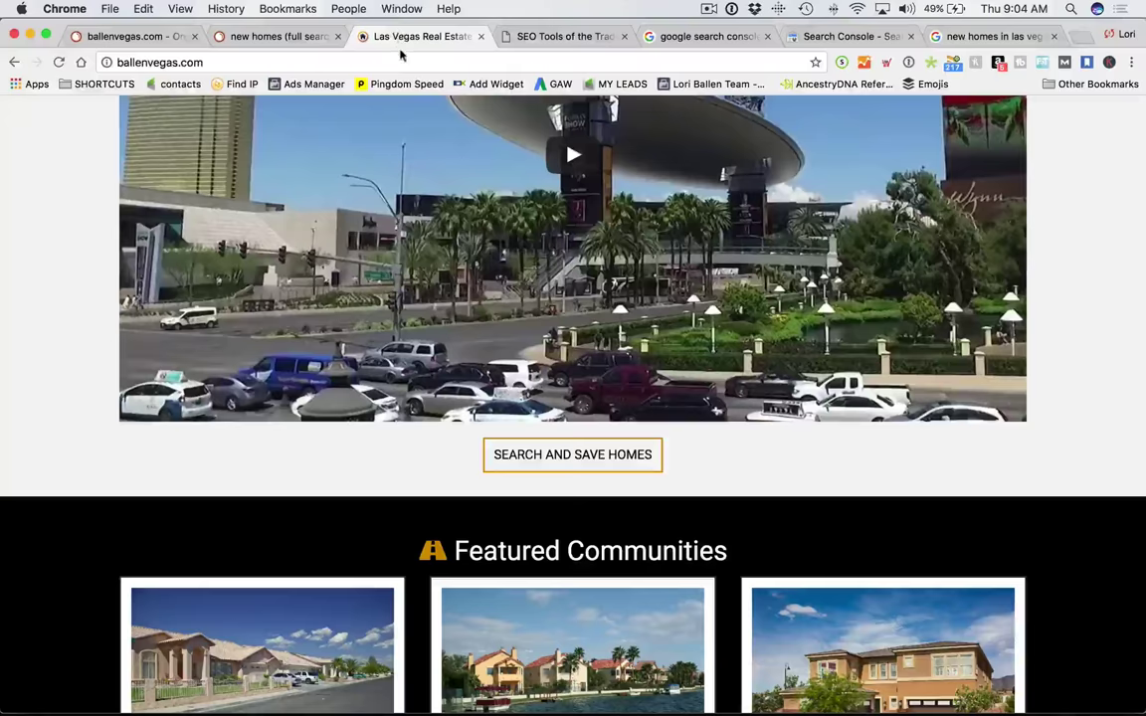
left_click(256, 36)
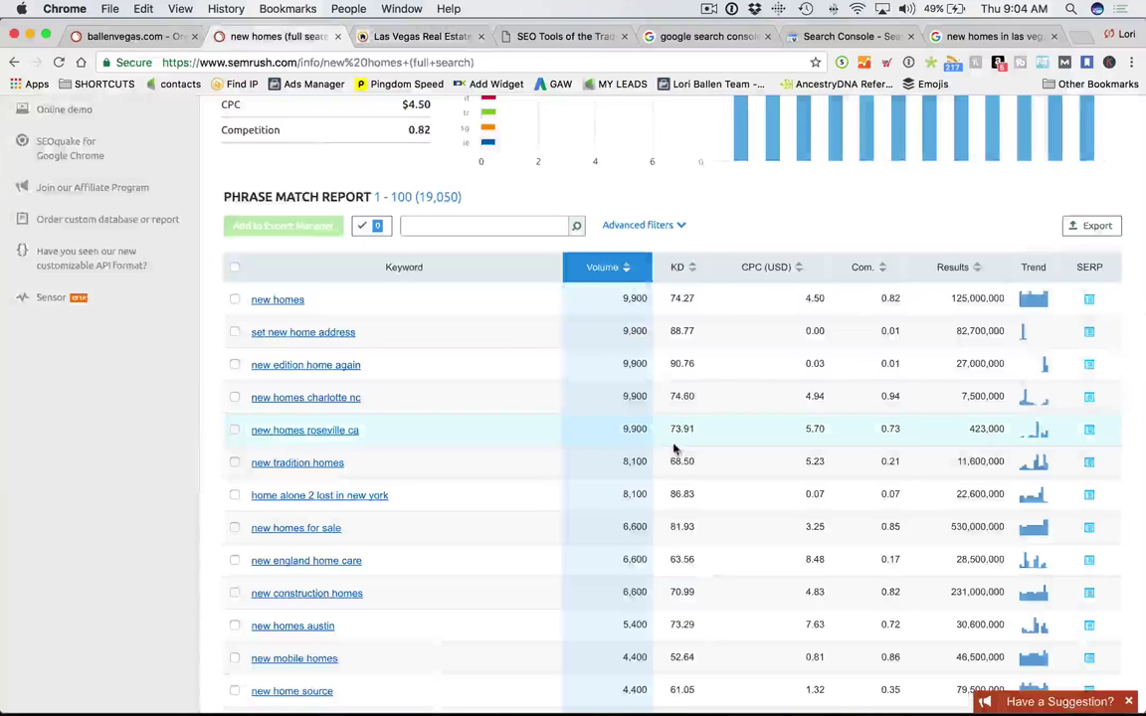
Open the cached Google results snapshot for "new homes", examine which sites and locations rank, and close the snapshot.
left_click(1089, 299)
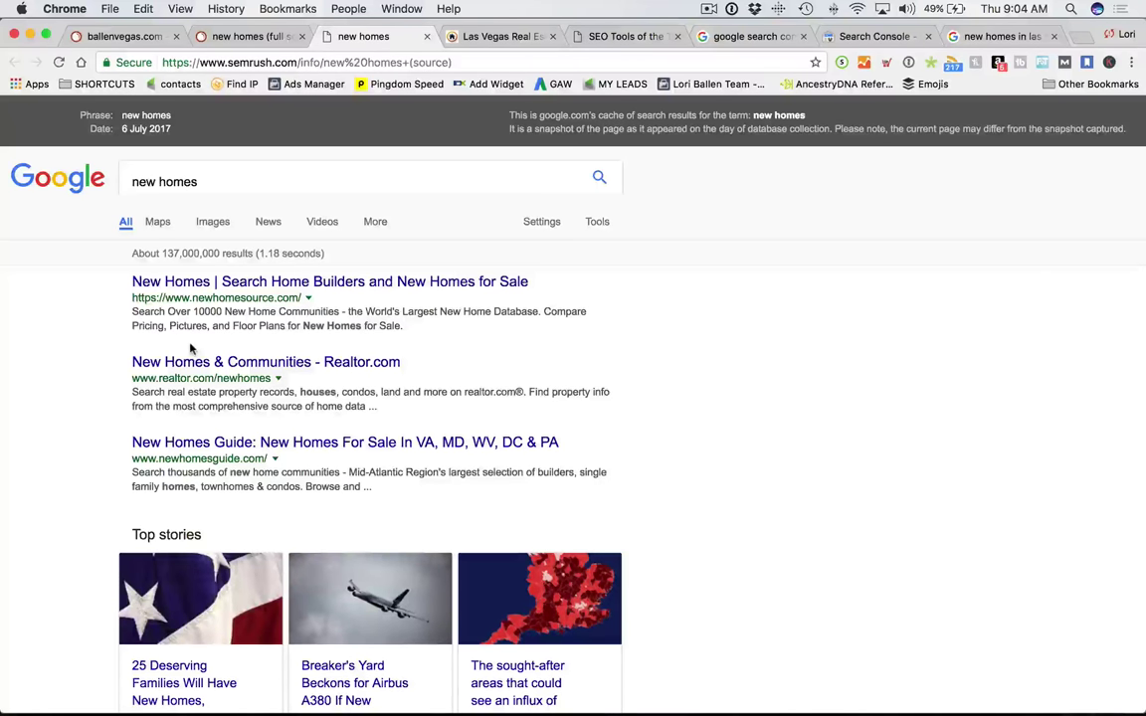
scroll(194, 343, "down", 2)
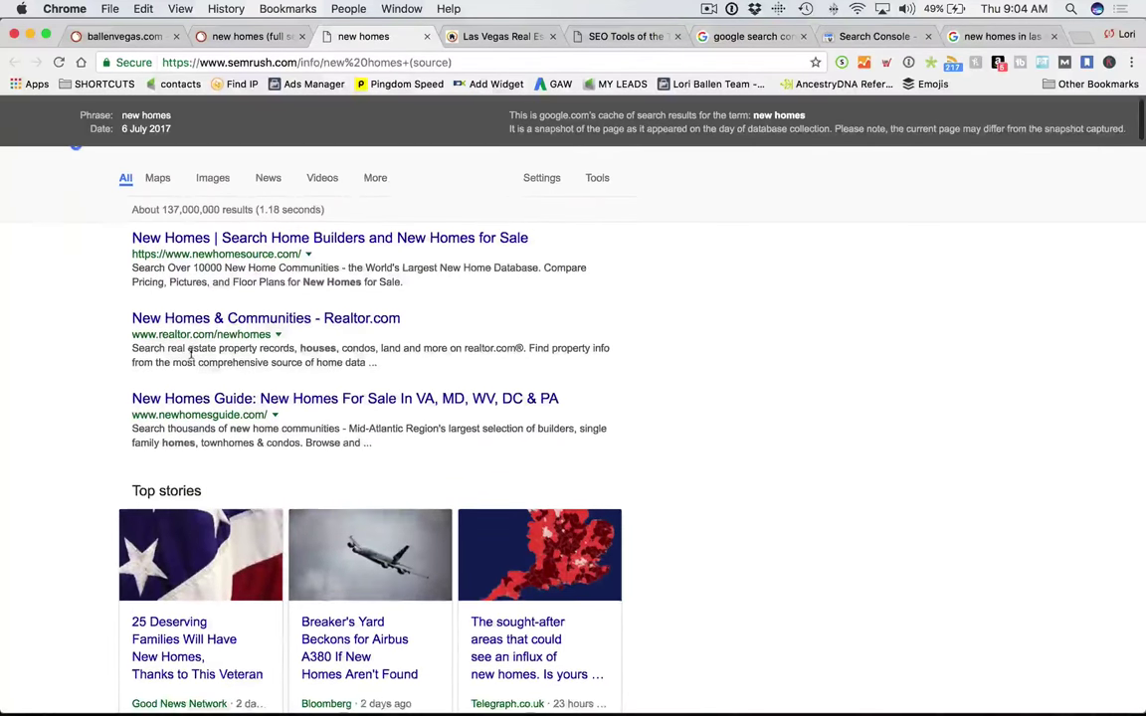
scroll(253, 429, "up", 2)
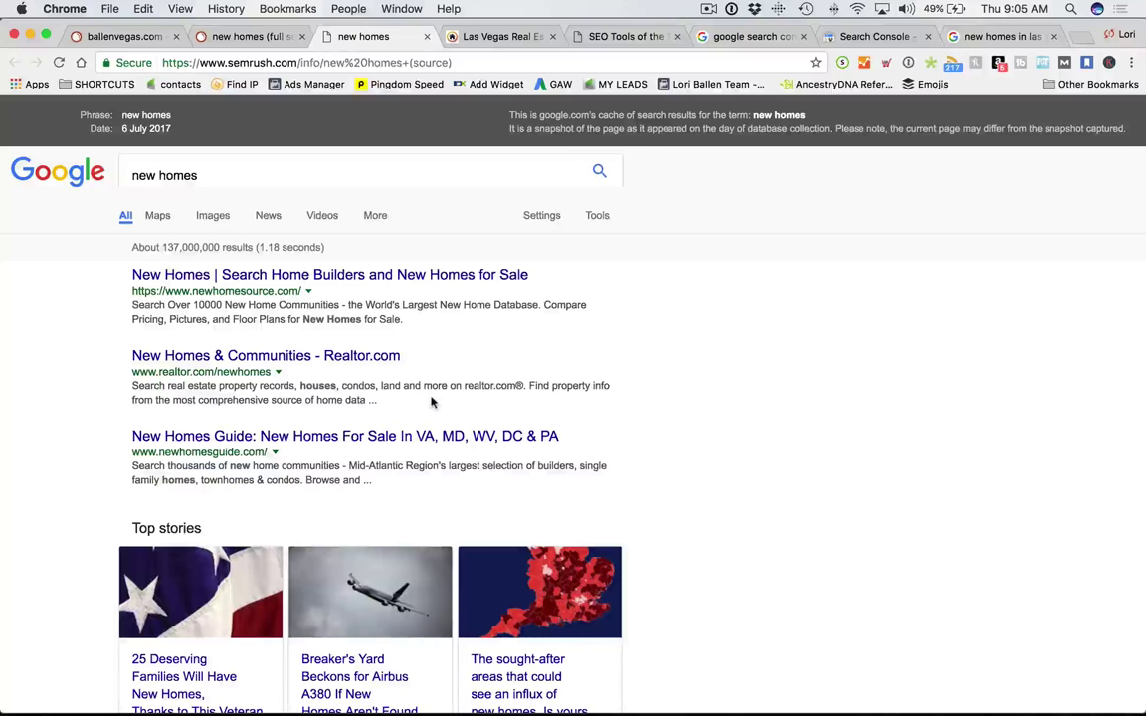
scroll(432, 402, "down", 5)
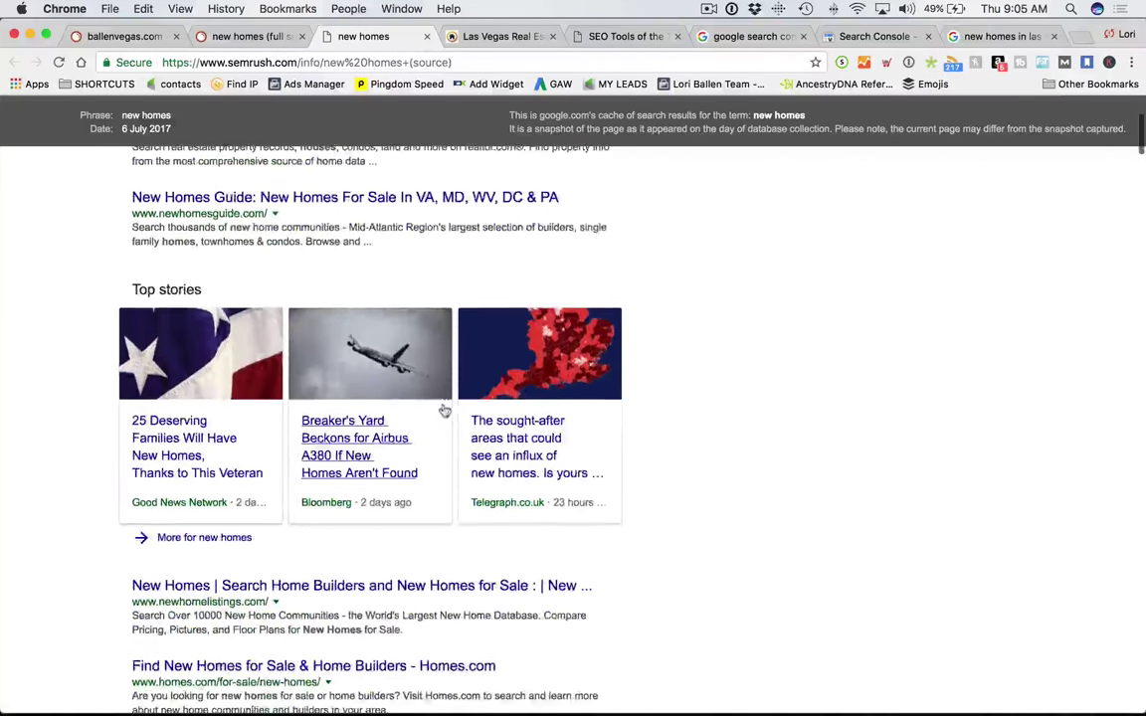
scroll(481, 449, "down", 1)
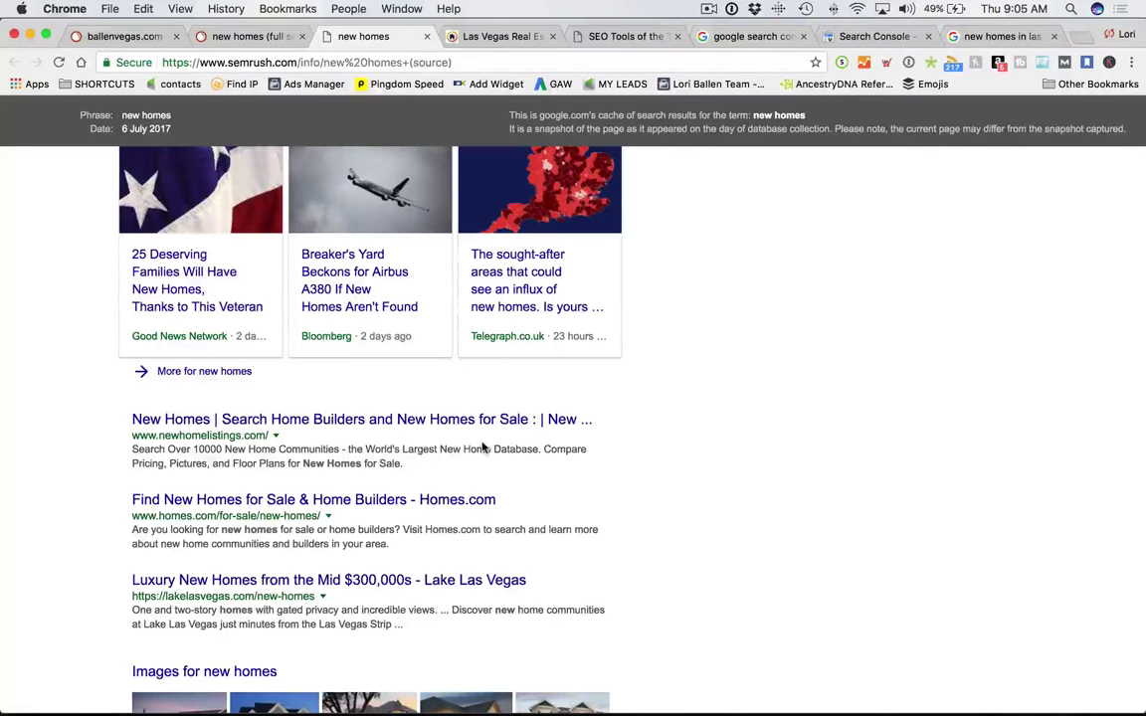
scroll(483, 449, "down", 2)
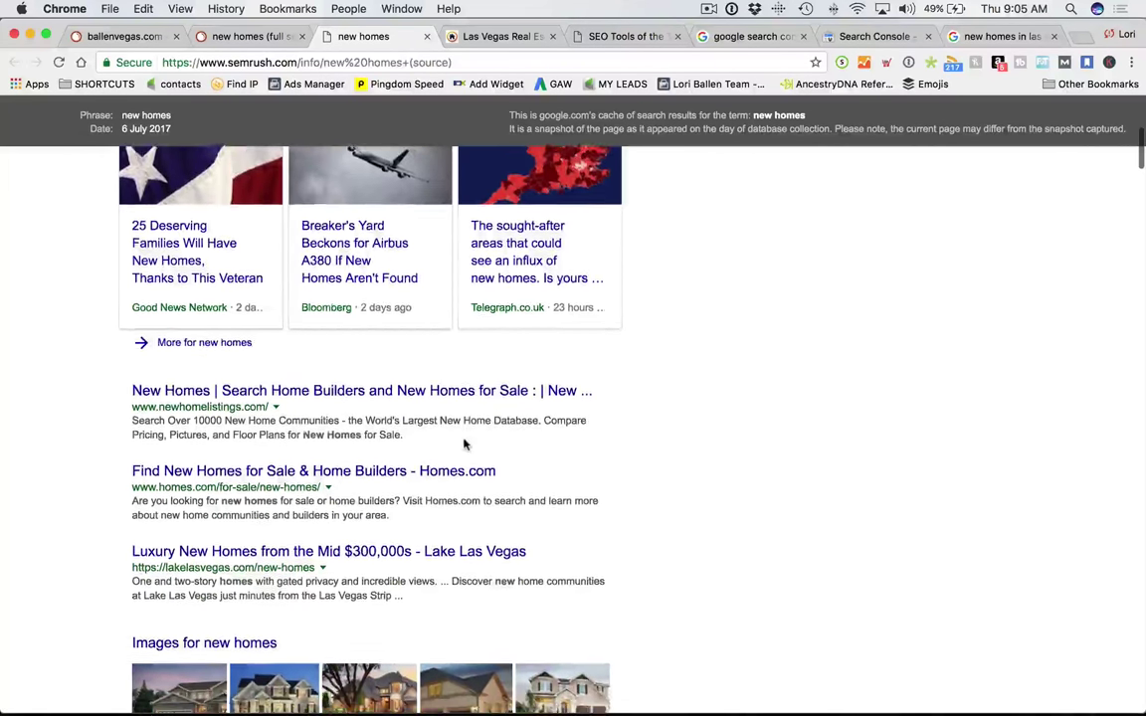
scroll(760, 488, "down", 1)
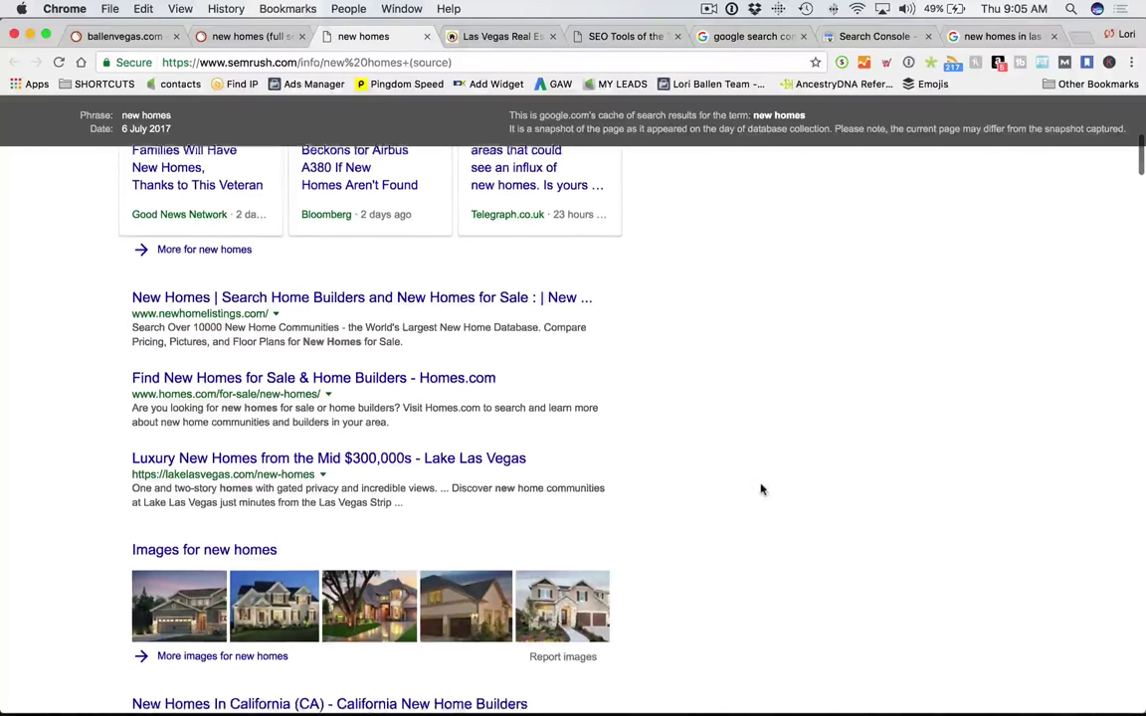
scroll(762, 491, "down", 2)
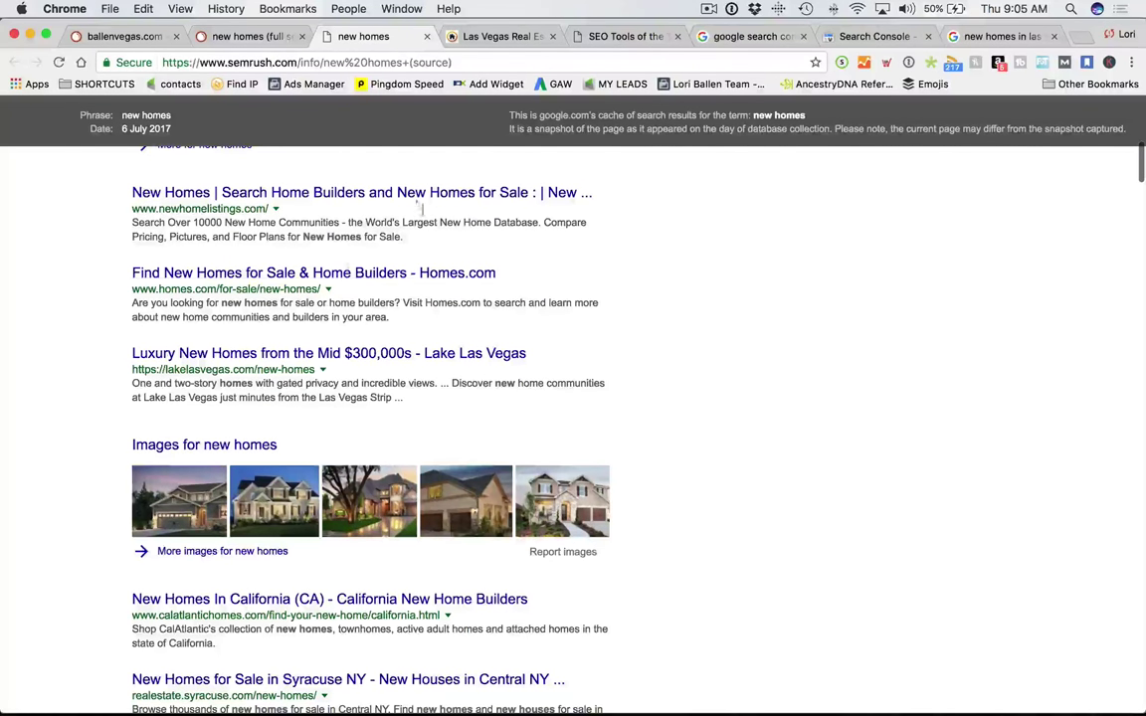
scroll(331, 257, "down", 3)
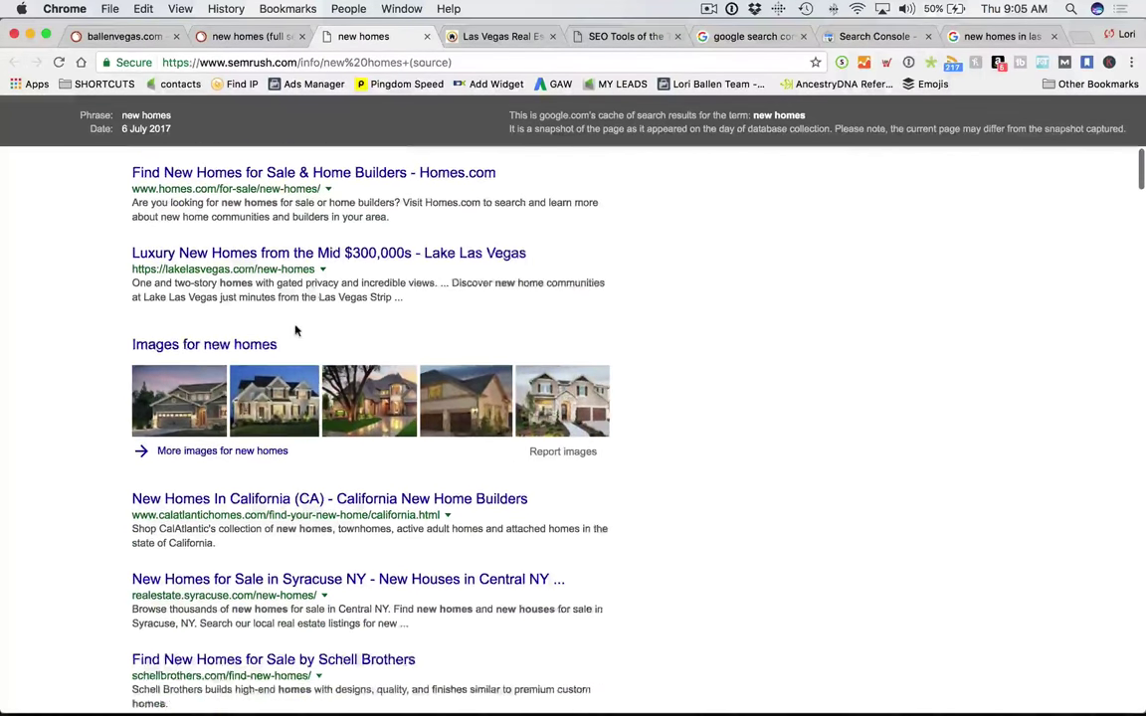
scroll(469, 244, "down", 4)
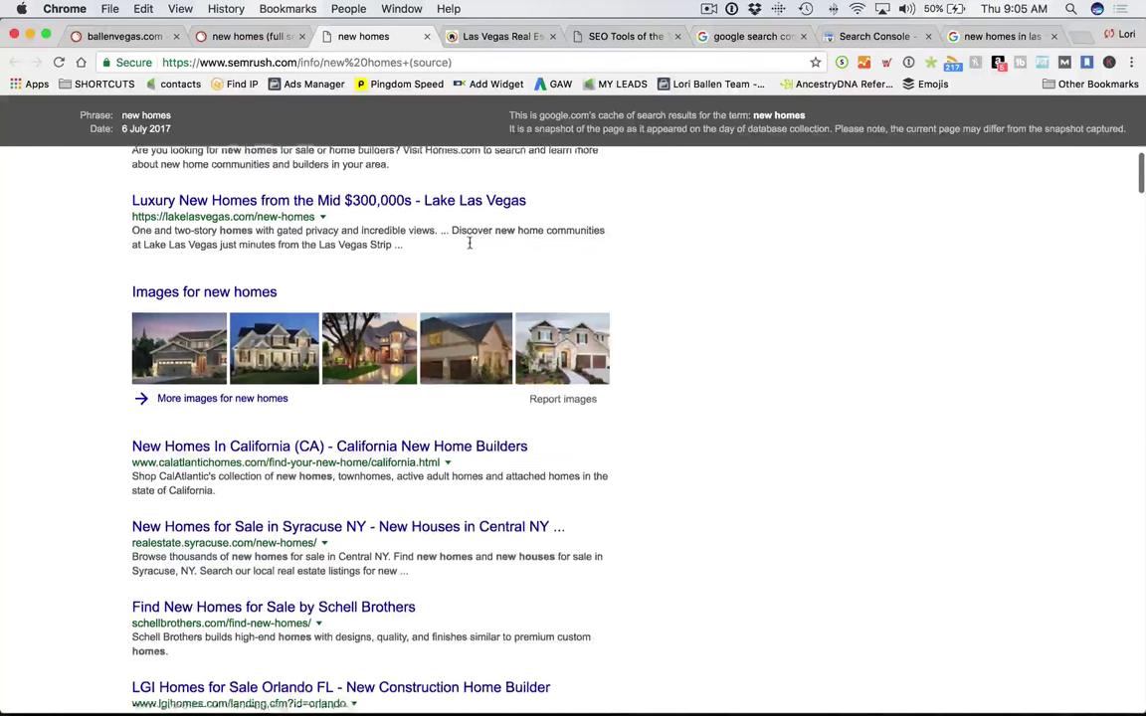
scroll(467, 252, "down", 3)
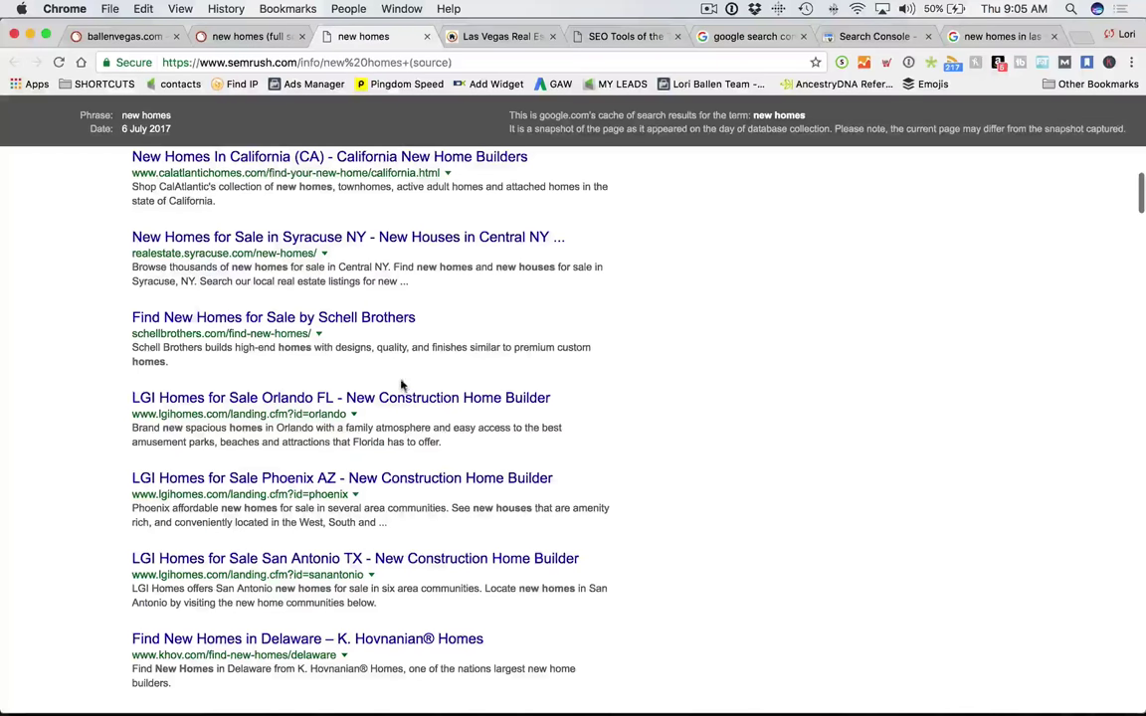
scroll(339, 398, "down", 4)
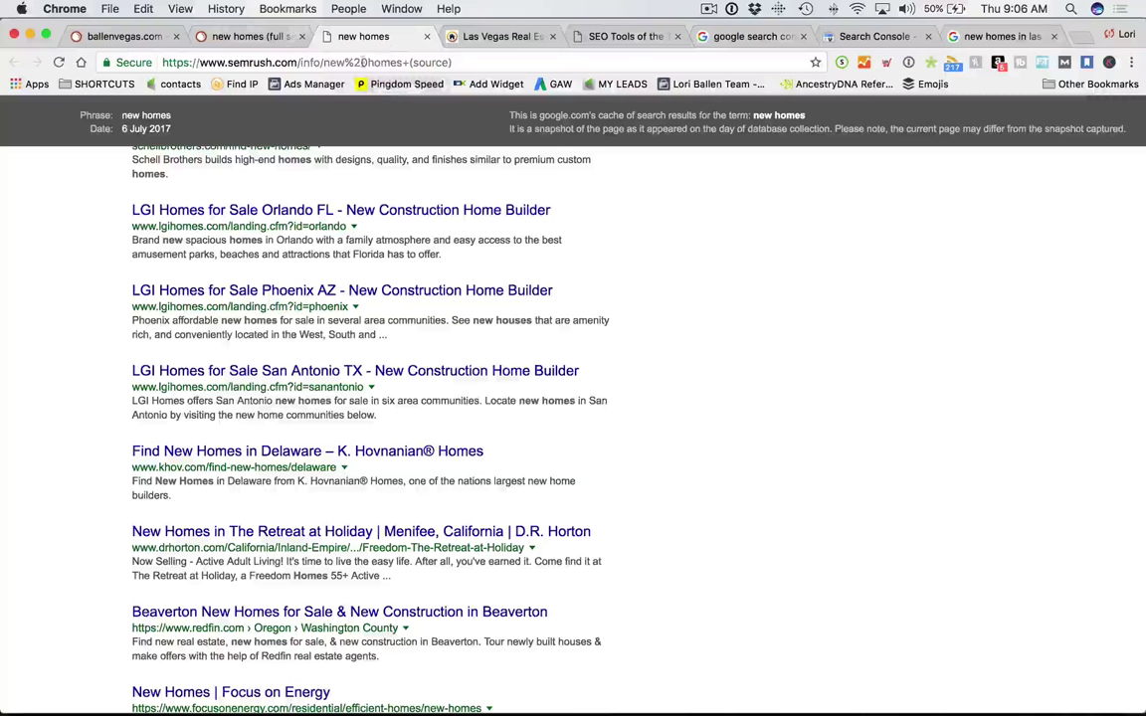
left_click(427, 36)
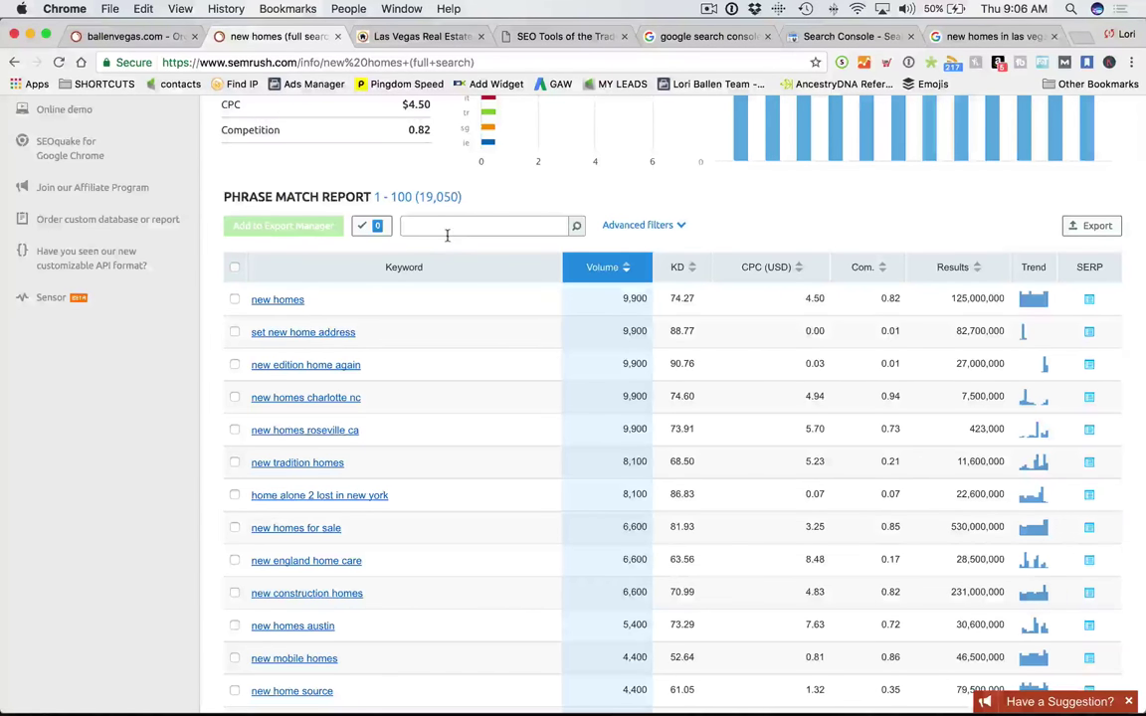
Extend the searched phrase to "new homes in las vegas" and run its phrase match report.
scroll(447, 239, "up", 8)
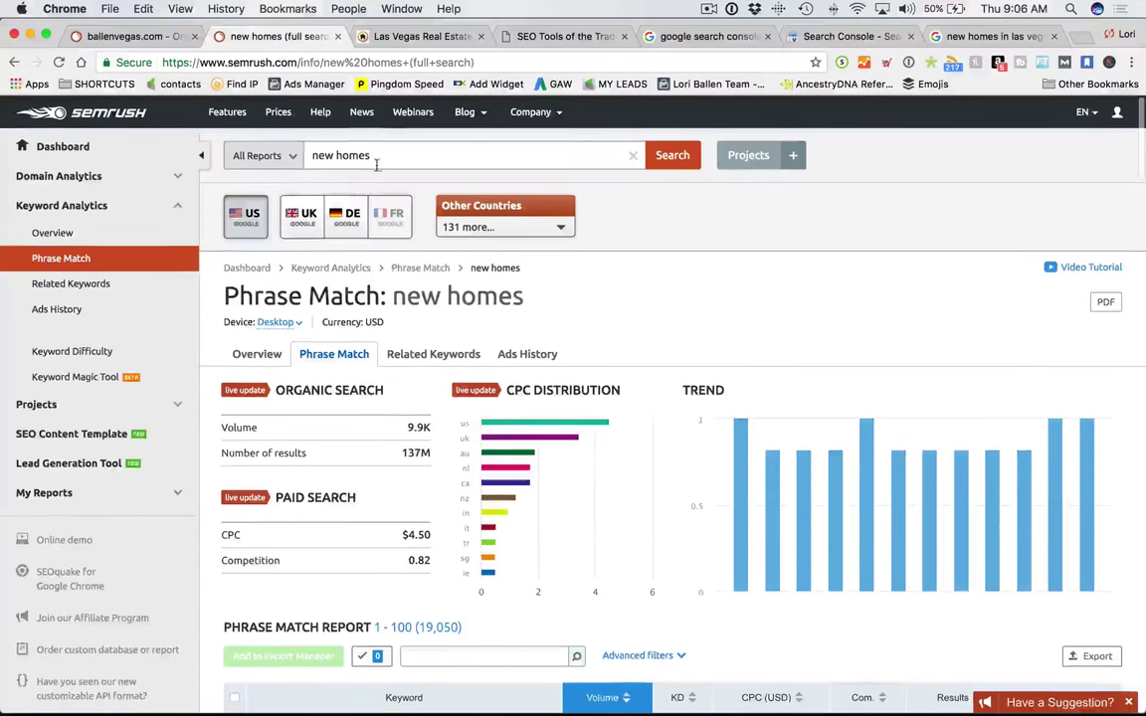
left_click(387, 154)
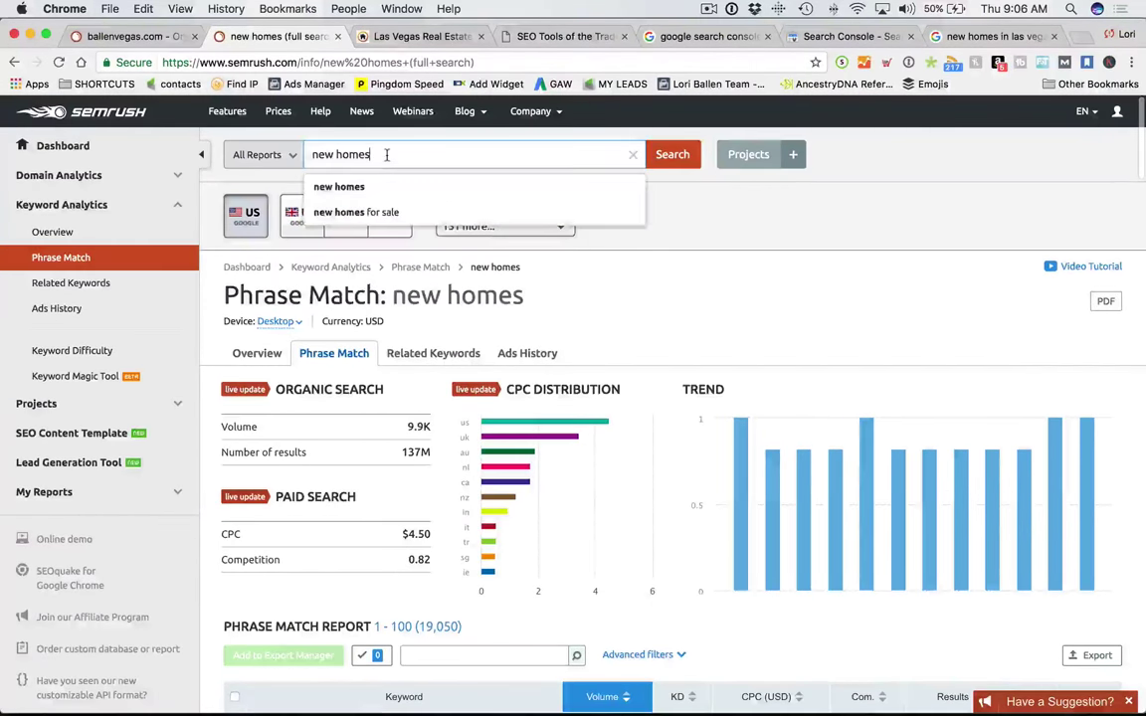
type("in las ve")
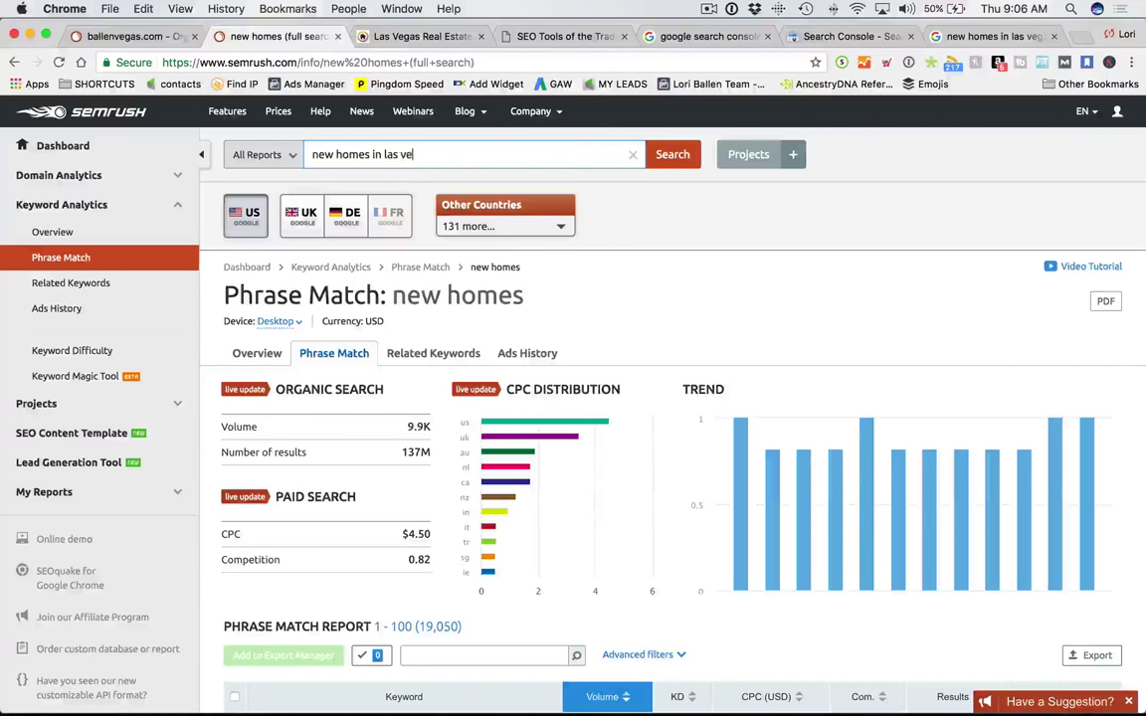
type("gas")
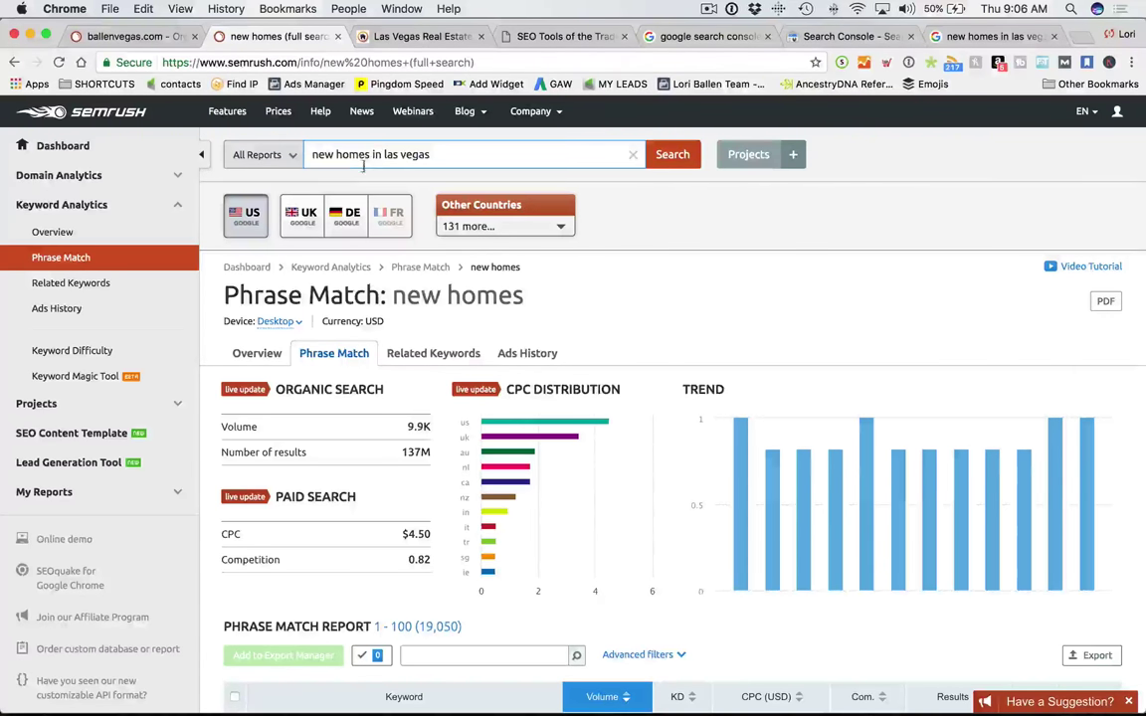
key("Return")
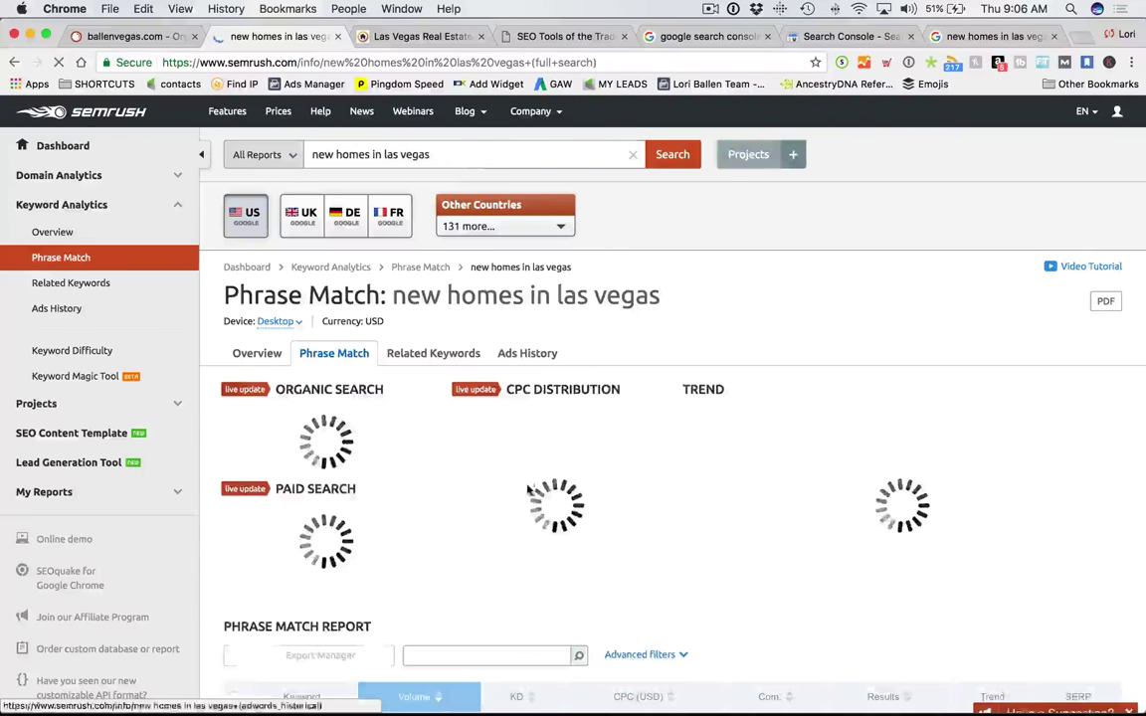
Examine the phrase match report for "new homes in las vegas", comparing the keyword variations by volume and keyword difficulty.
scroll(528, 491, "down", 5)
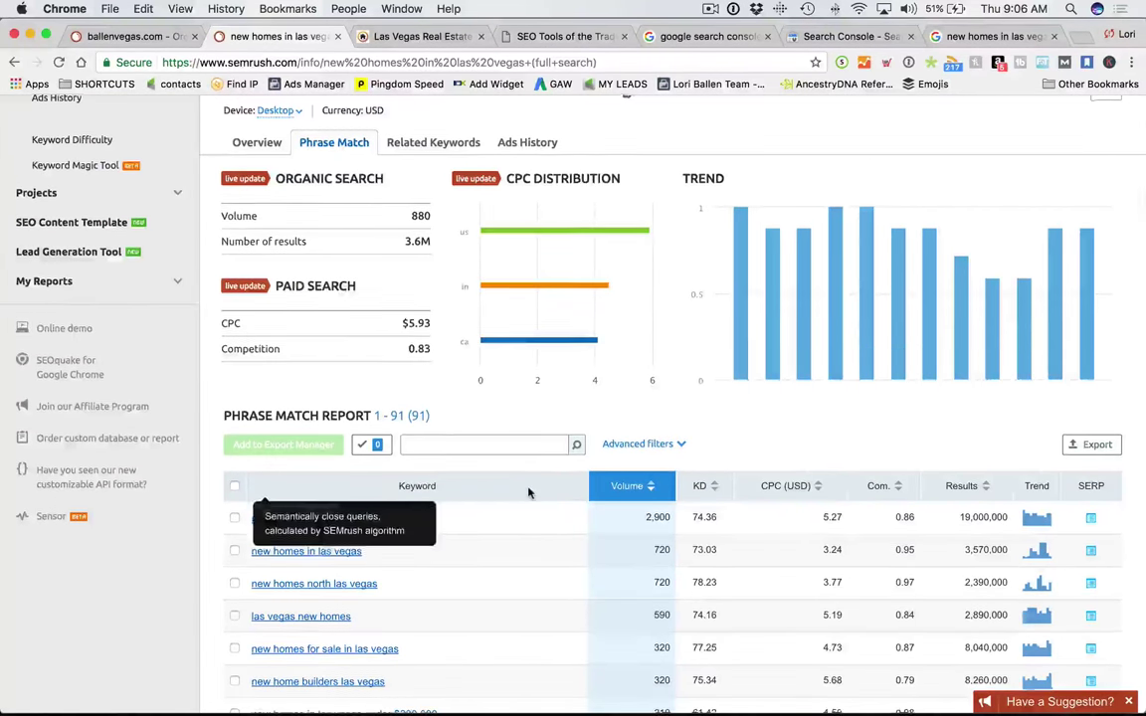
scroll(528, 491, "down", 4)
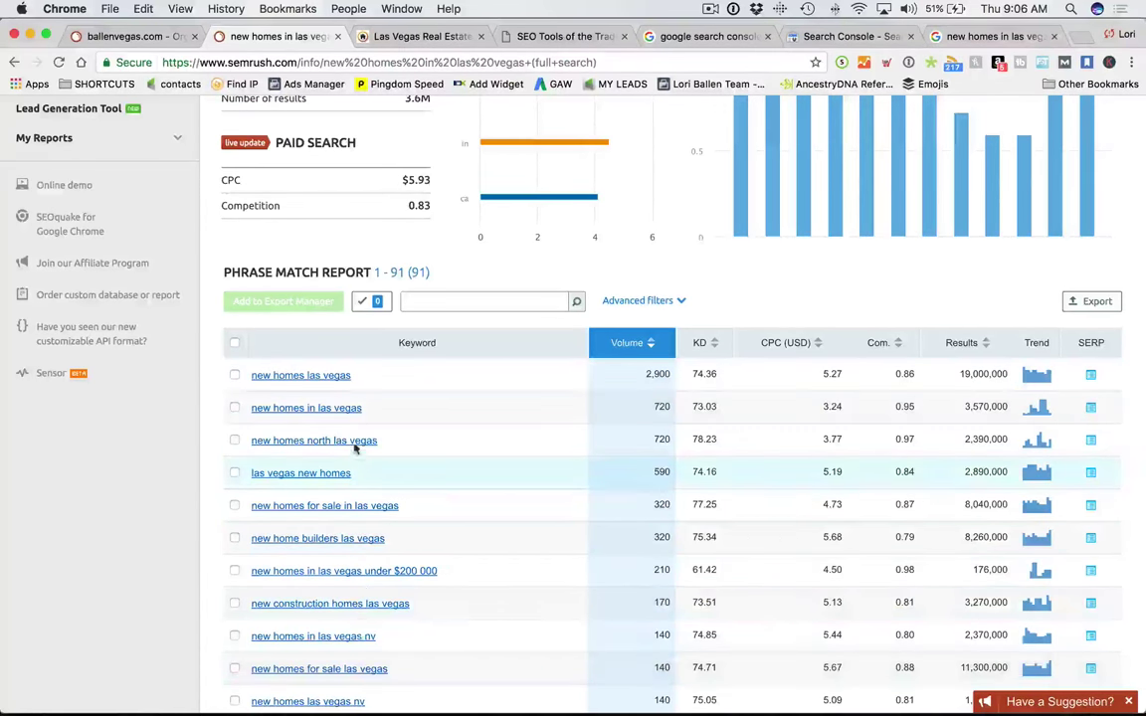
scroll(443, 379, "up", 1)
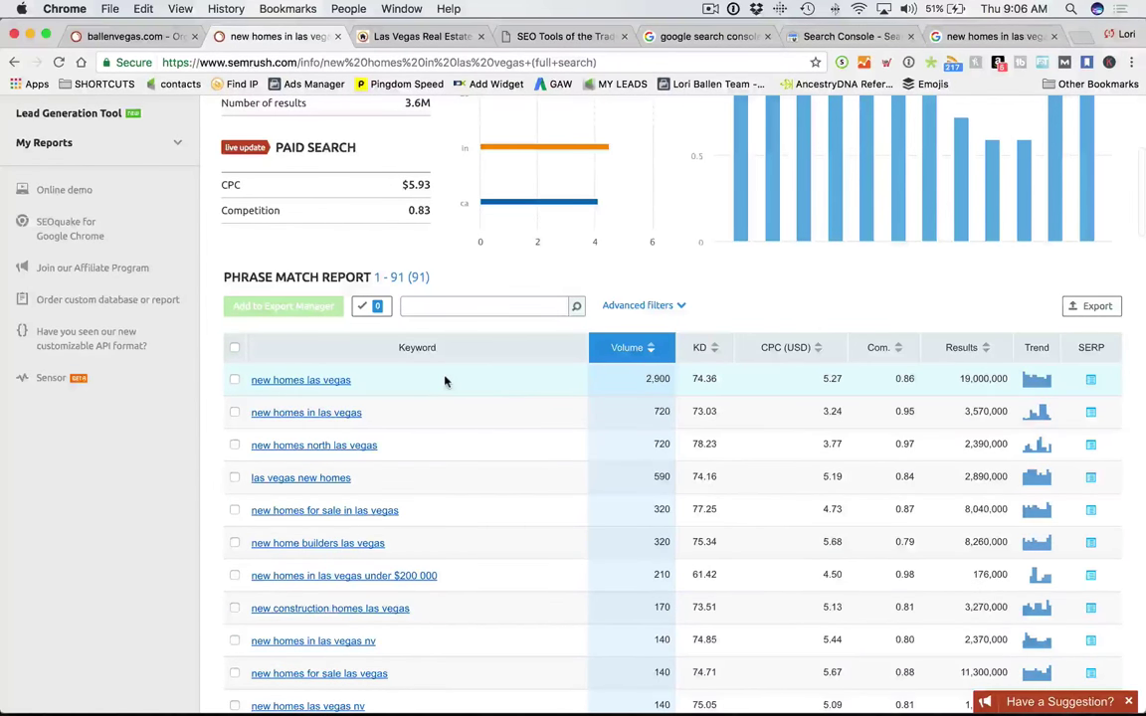
scroll(445, 381, "down", 1)
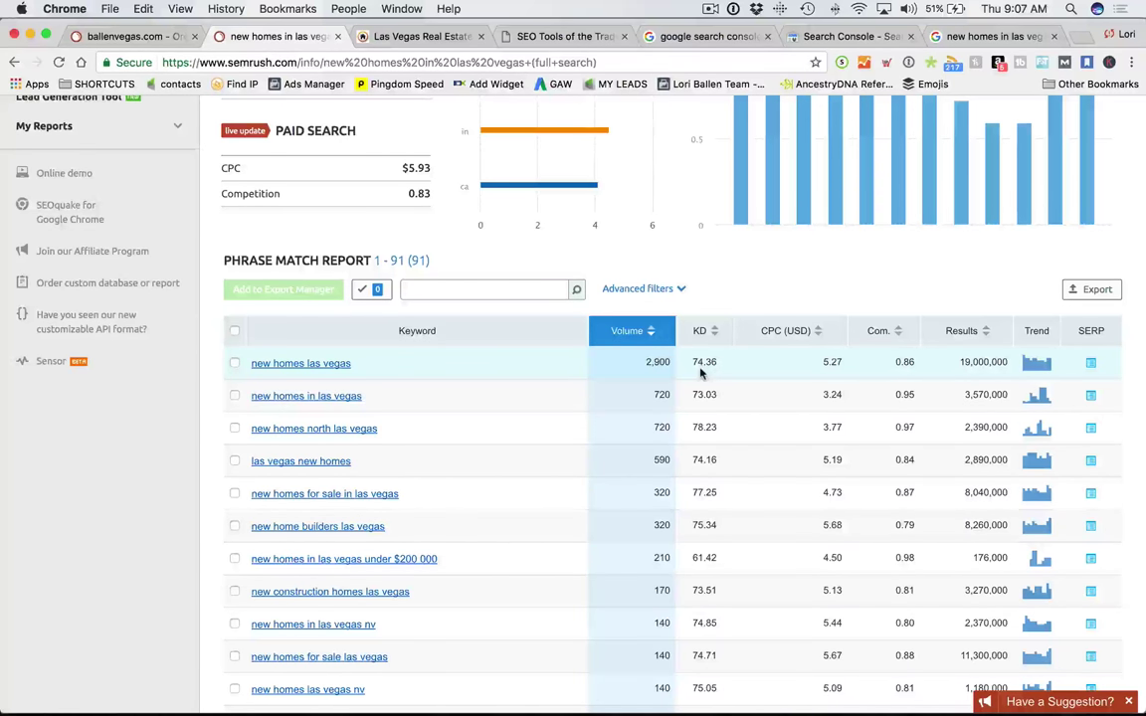
scroll(597, 363, "down", 2)
scroll(597, 364, "down", 1)
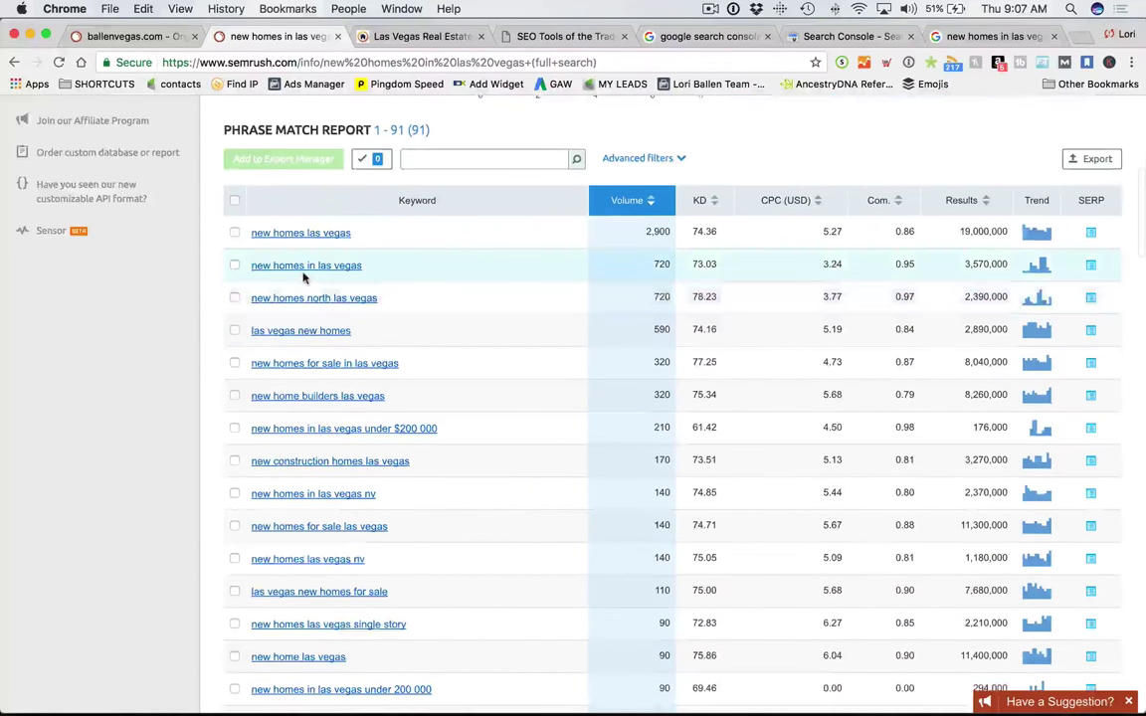
scroll(612, 283, "down", 3)
scroll(612, 282, "up", 1)
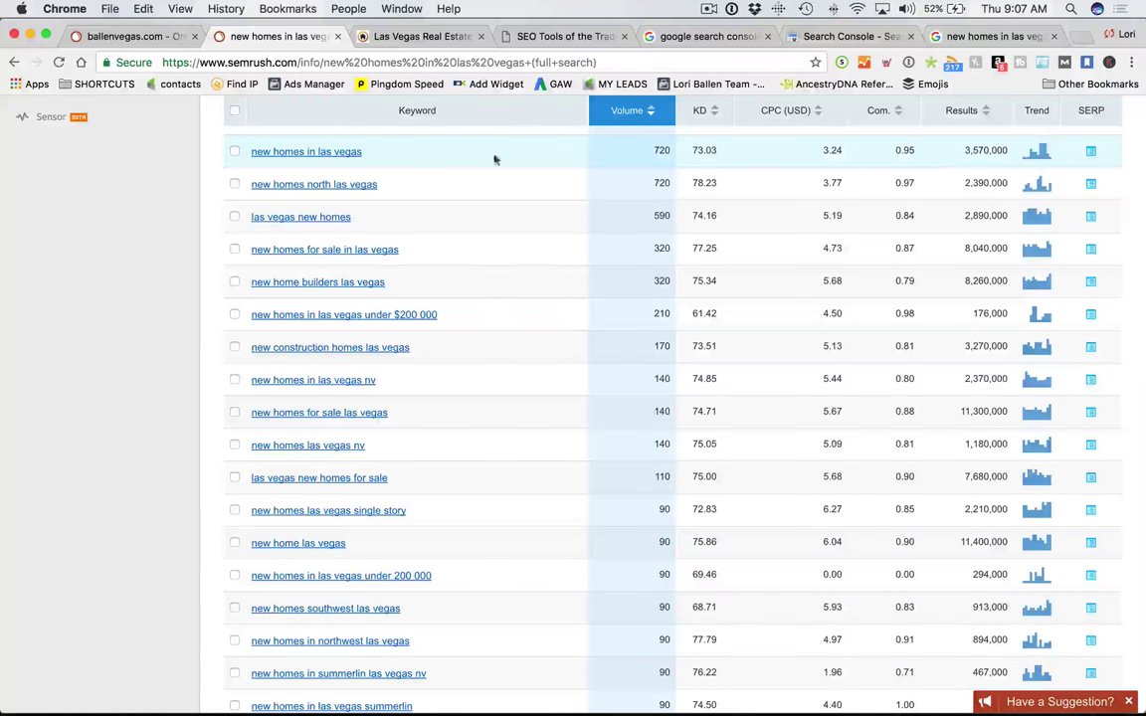
Open the cached Google results snapshot for "new homes in las vegas" and examine the paid ads heading the results.
left_click(1090, 153)
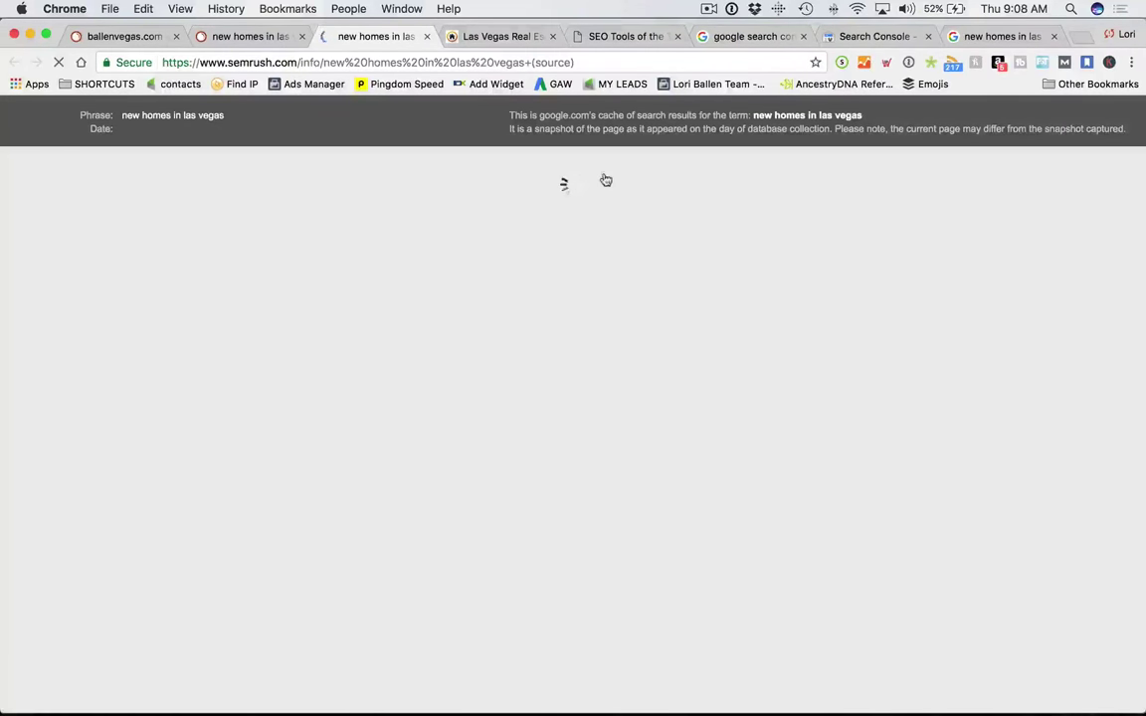
scroll(601, 219, "down", 3)
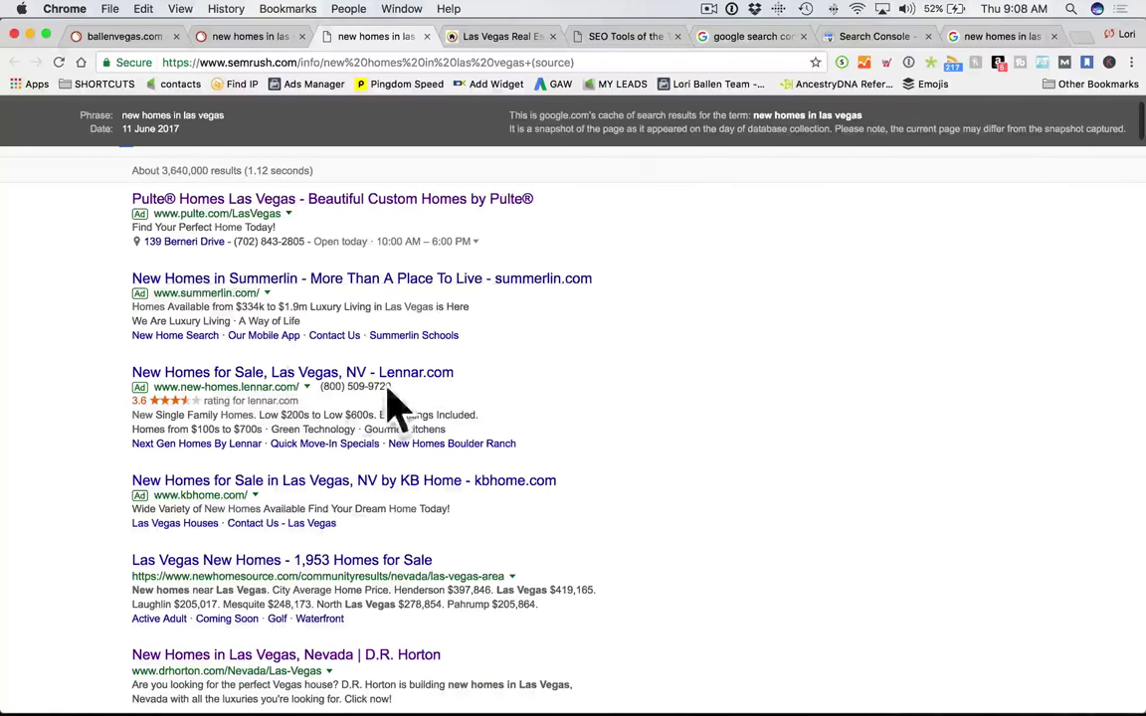
scroll(362, 325, "down", 2)
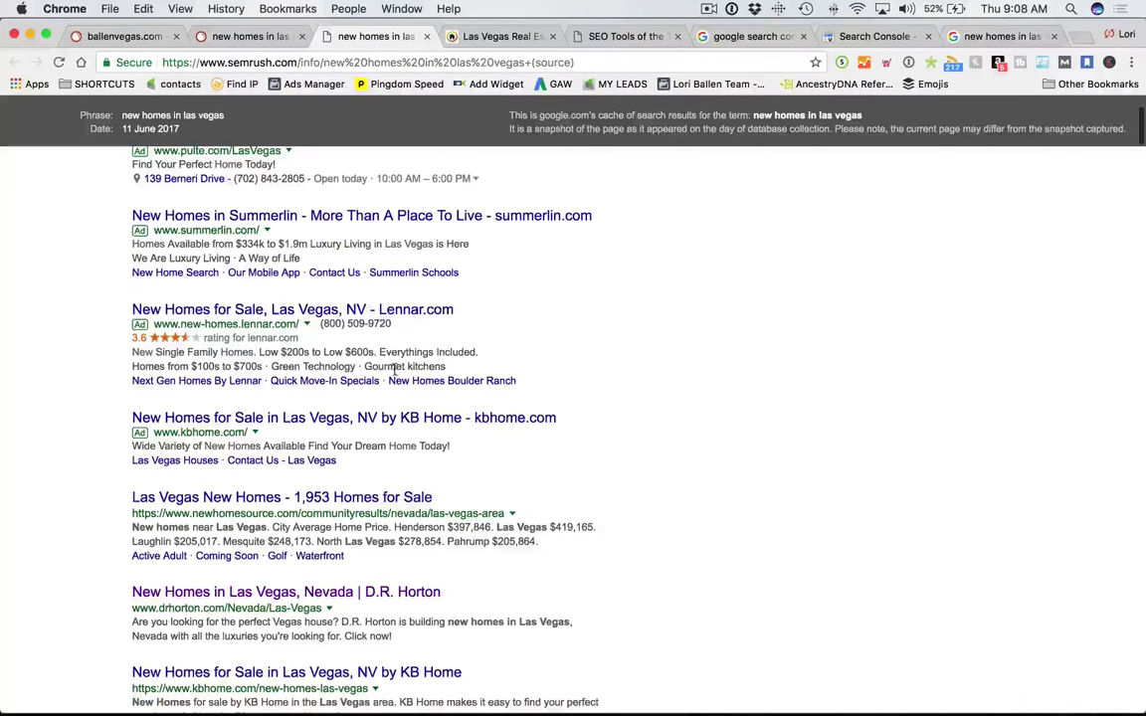
scroll(383, 353, "down", 1)
scroll(398, 376, "up", 5)
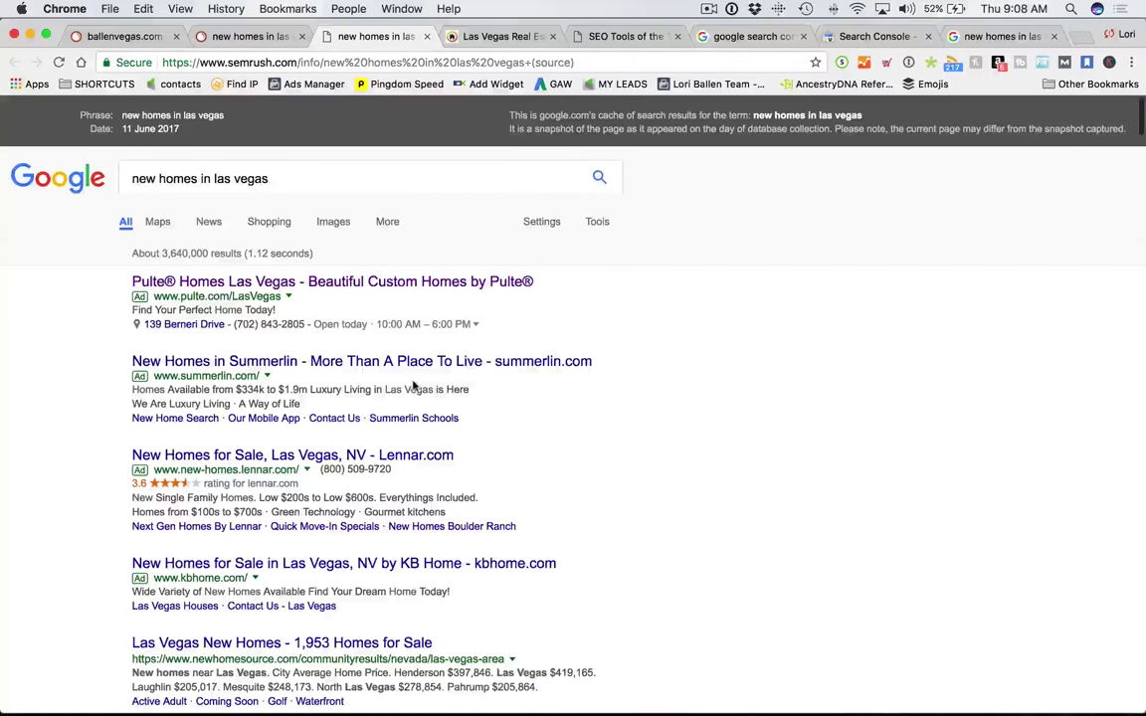
scroll(418, 389, "down", 2)
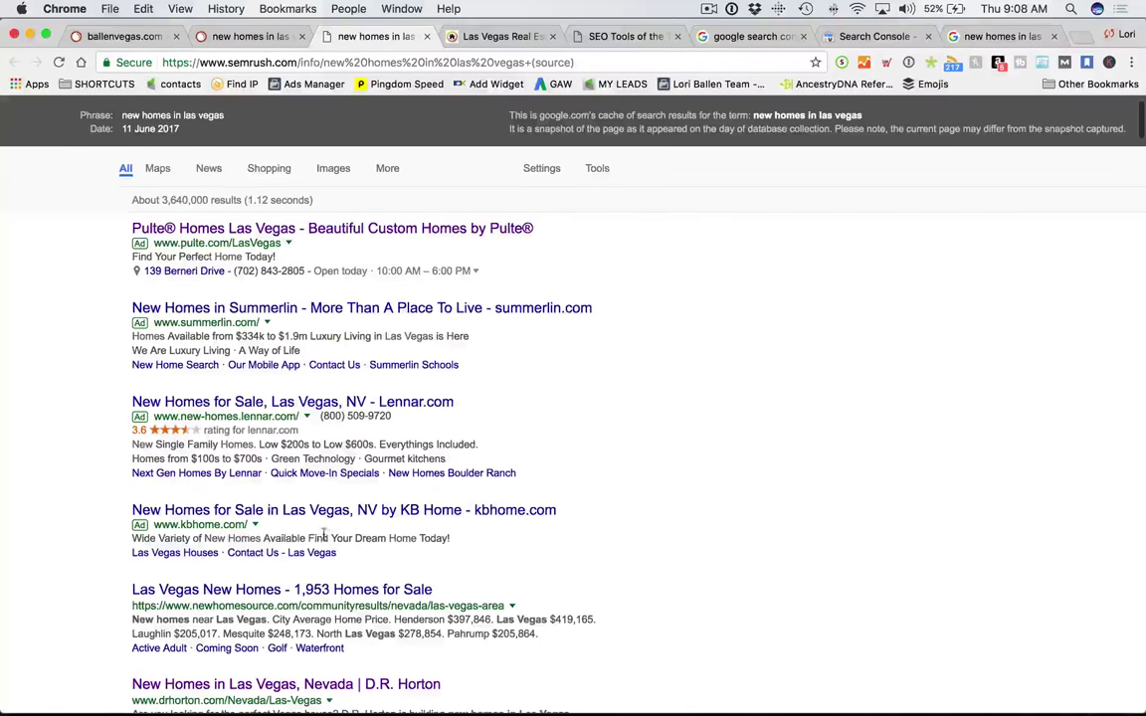
Examine the organic results in the "new homes in las vegas" snapshot to see which builders, portals and local sites rank.
scroll(791, 444, "down", 6)
scroll(790, 444, "down", 8)
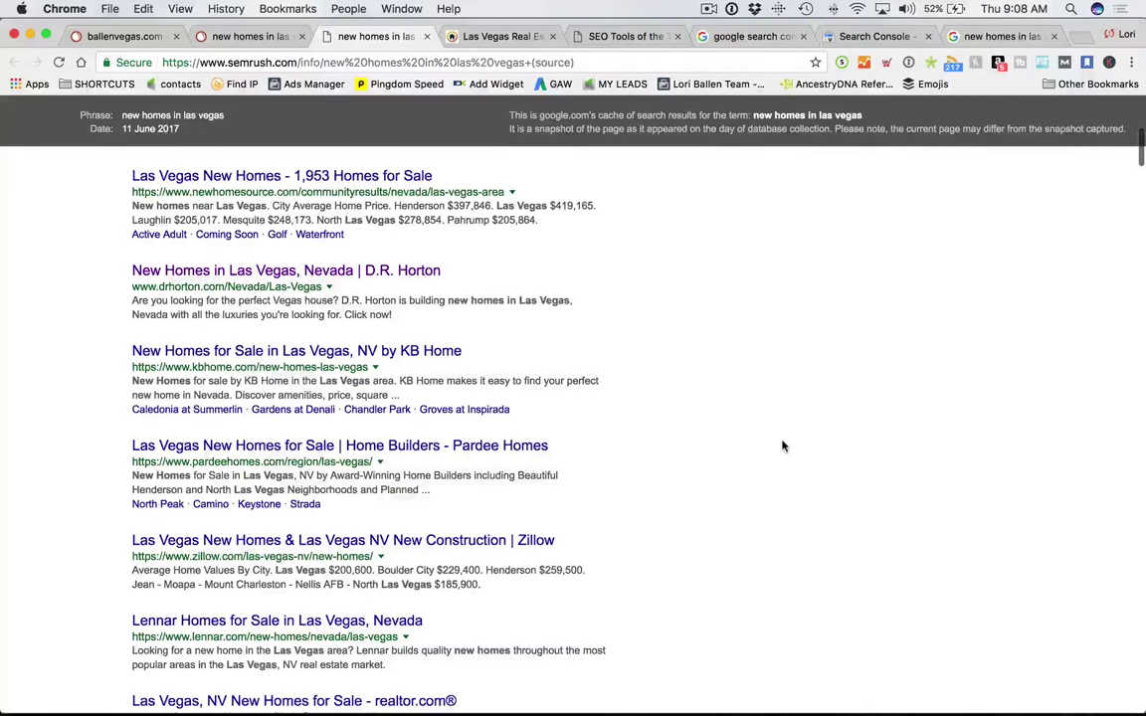
scroll(780, 447, "down", 1)
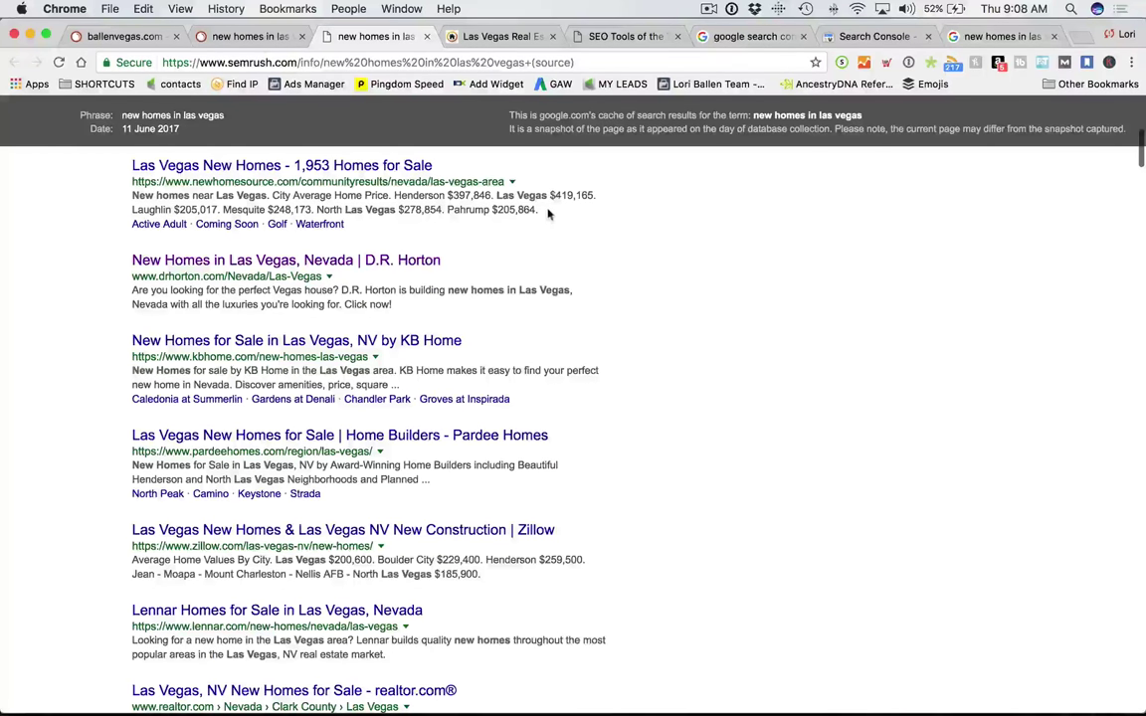
scroll(533, 233, "down", 3)
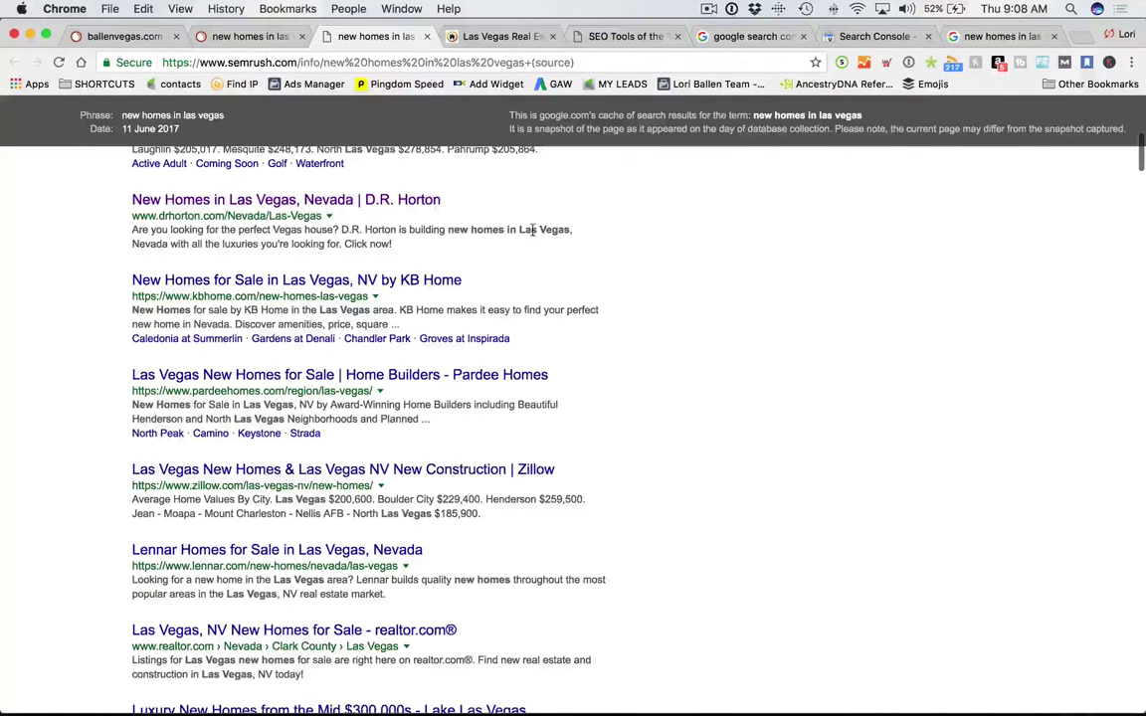
scroll(614, 259, "down", 4)
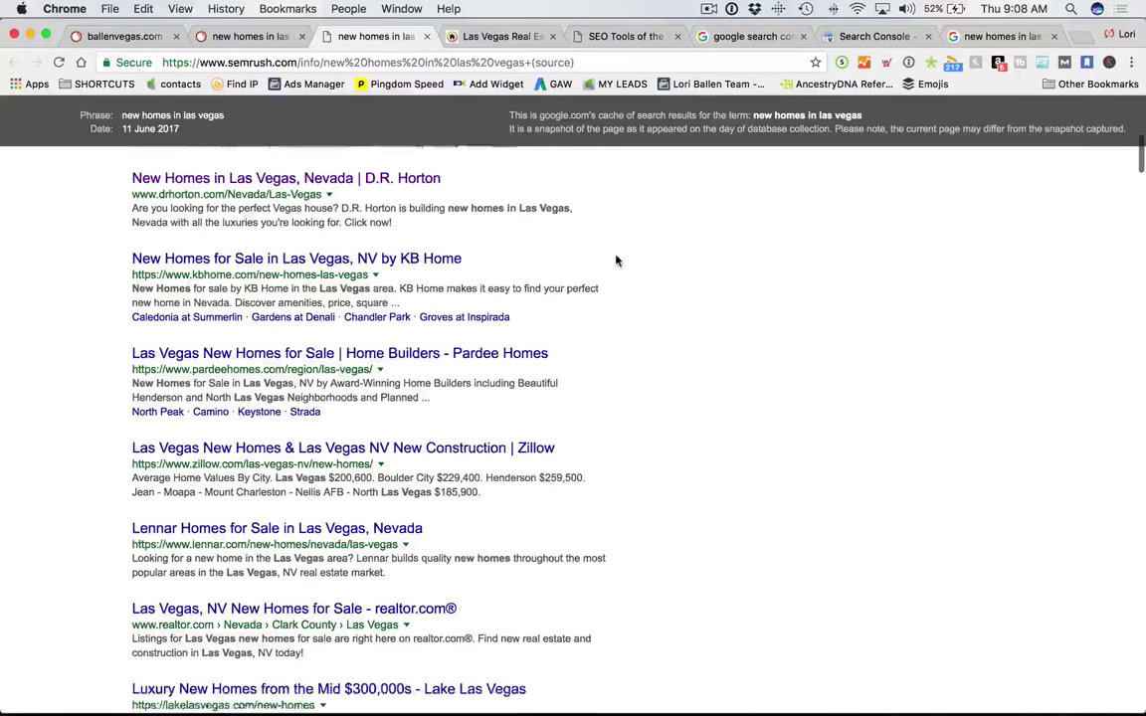
scroll(323, 267, "down", 1)
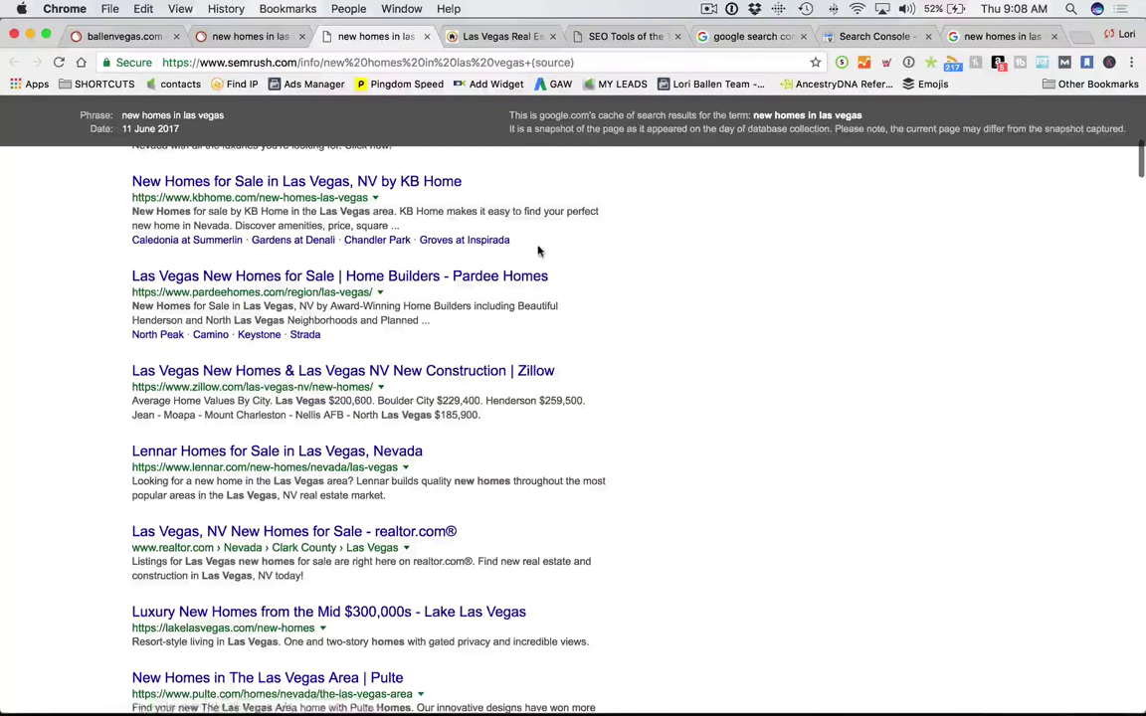
scroll(498, 301, "up", 5)
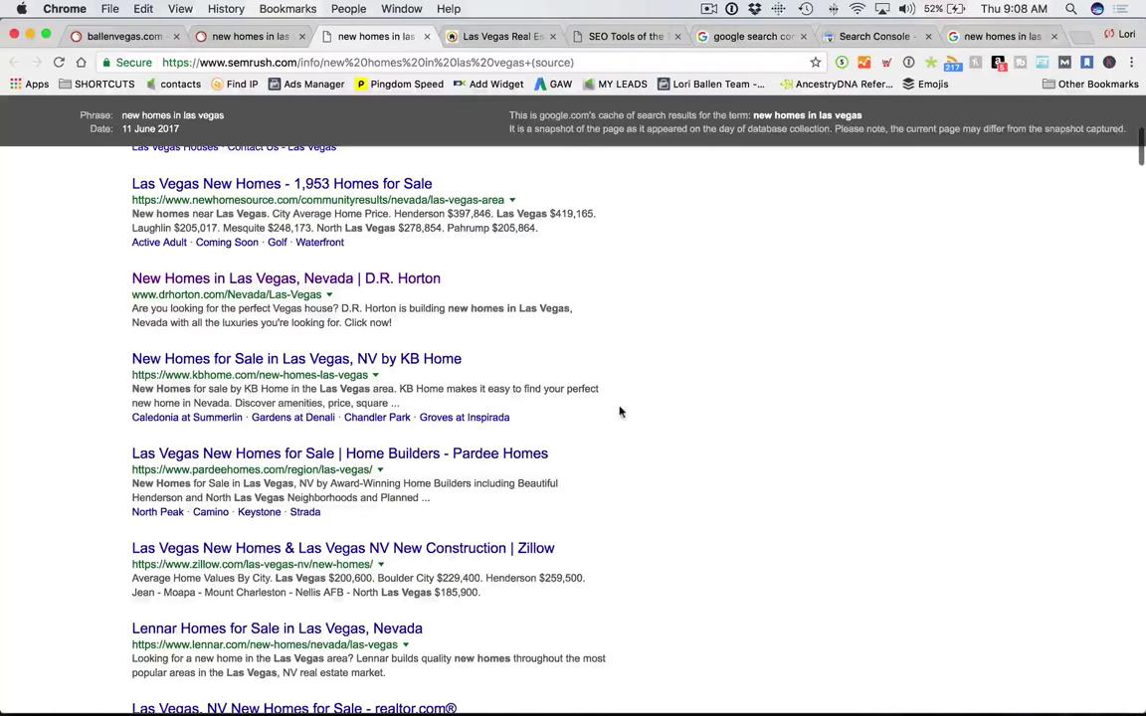
scroll(628, 404, "down", 5)
scroll(628, 404, "down", 5)
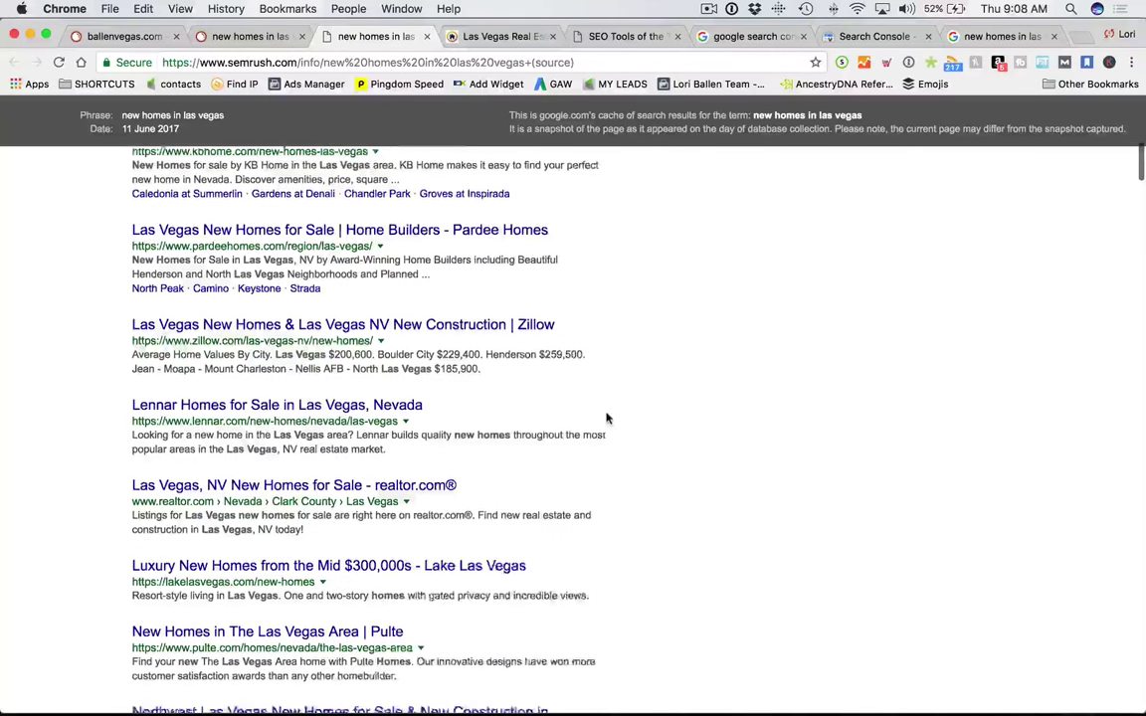
scroll(610, 416, "down", 5)
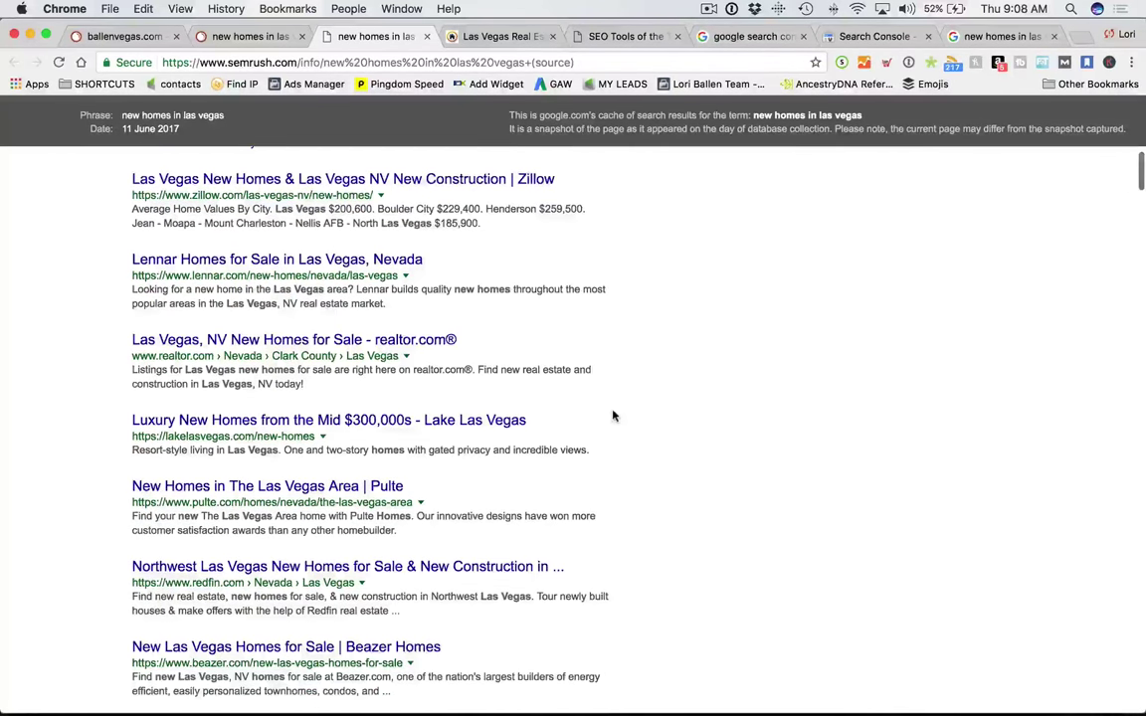
scroll(605, 416, "down", 5)
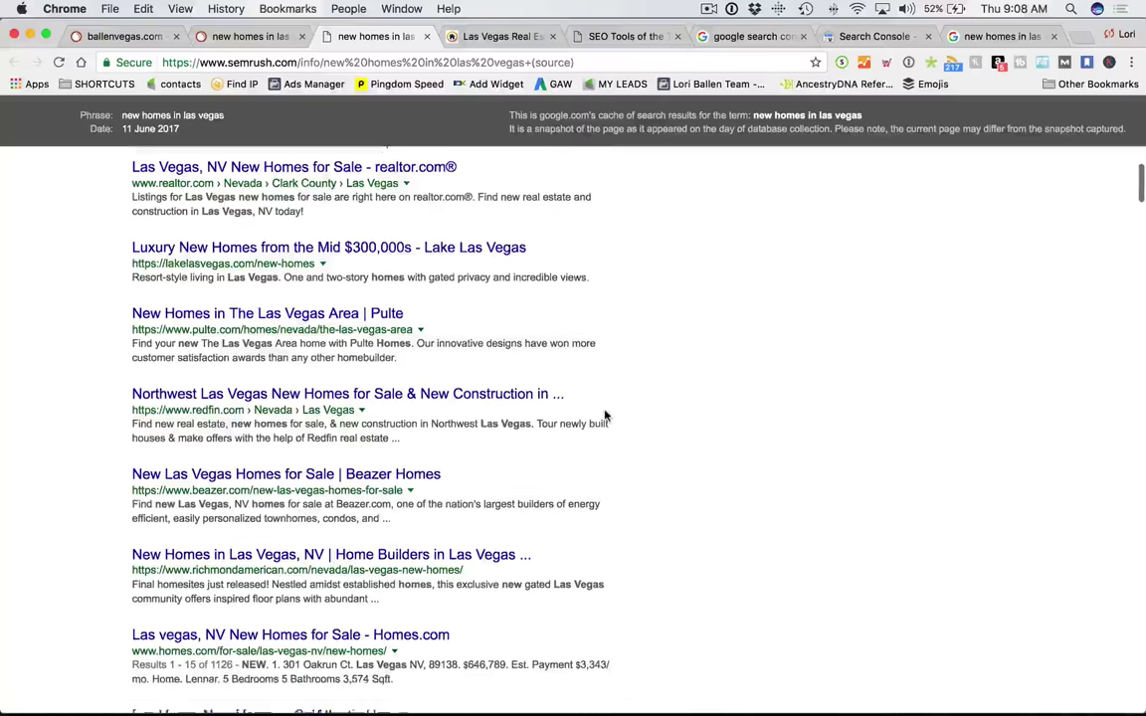
scroll(605, 415, "down", 2)
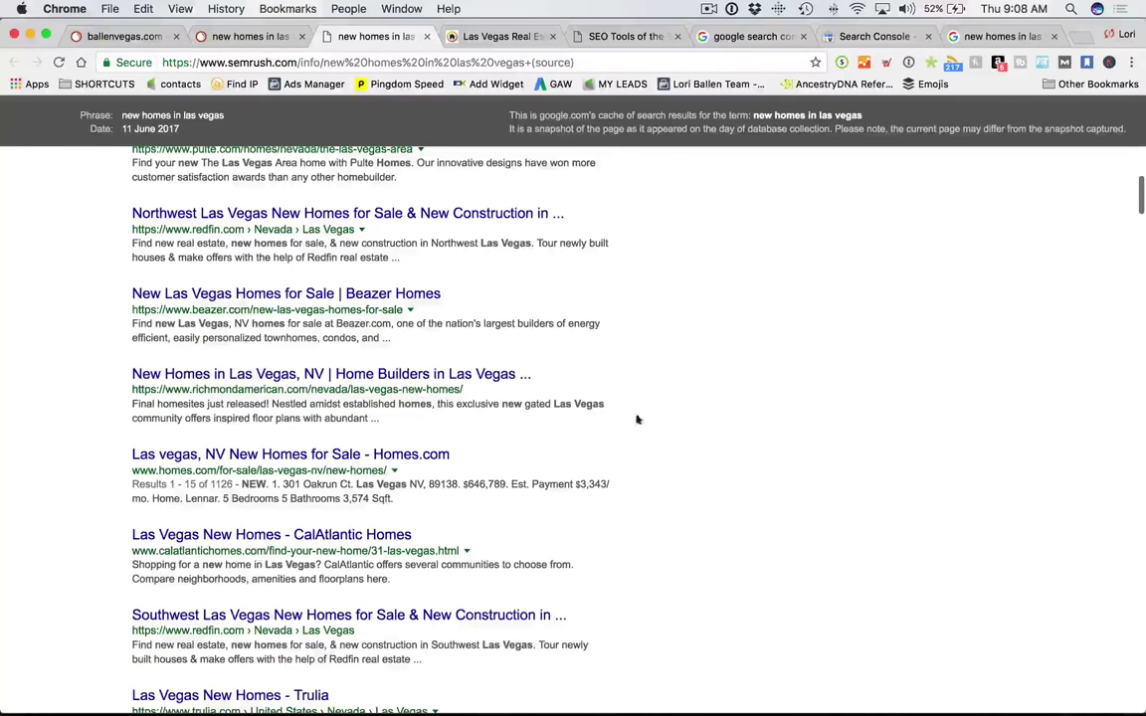
scroll(656, 418, "down", 5)
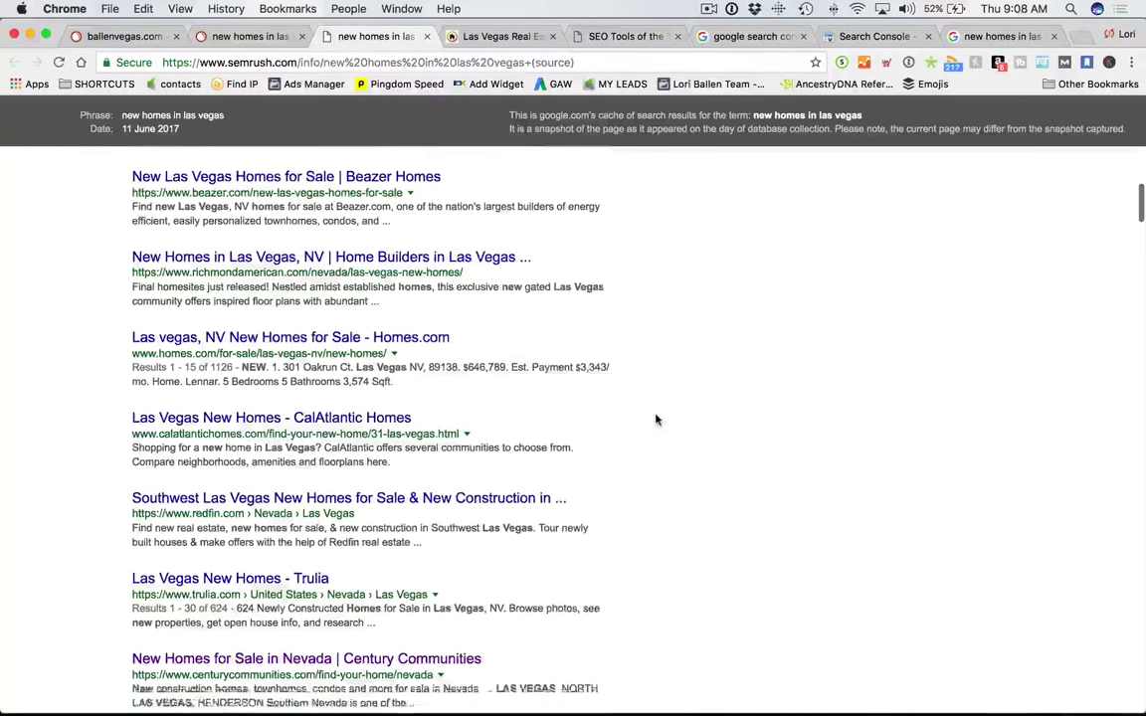
scroll(651, 417, "down", 5)
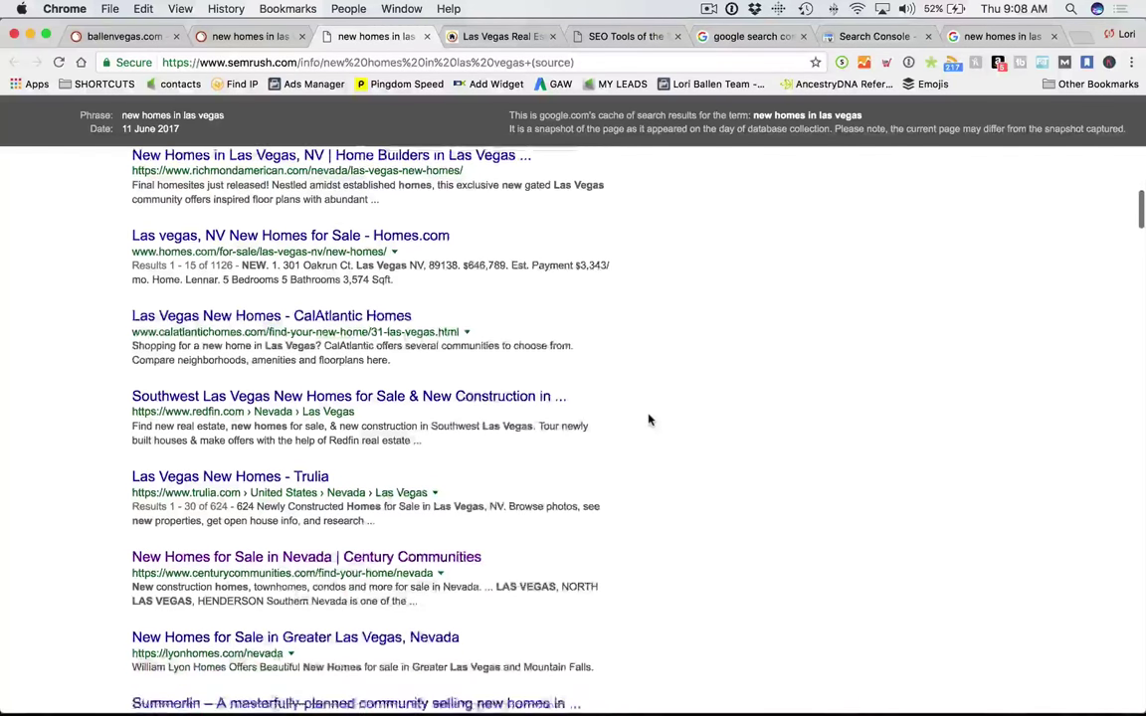
scroll(731, 422, "down", 7)
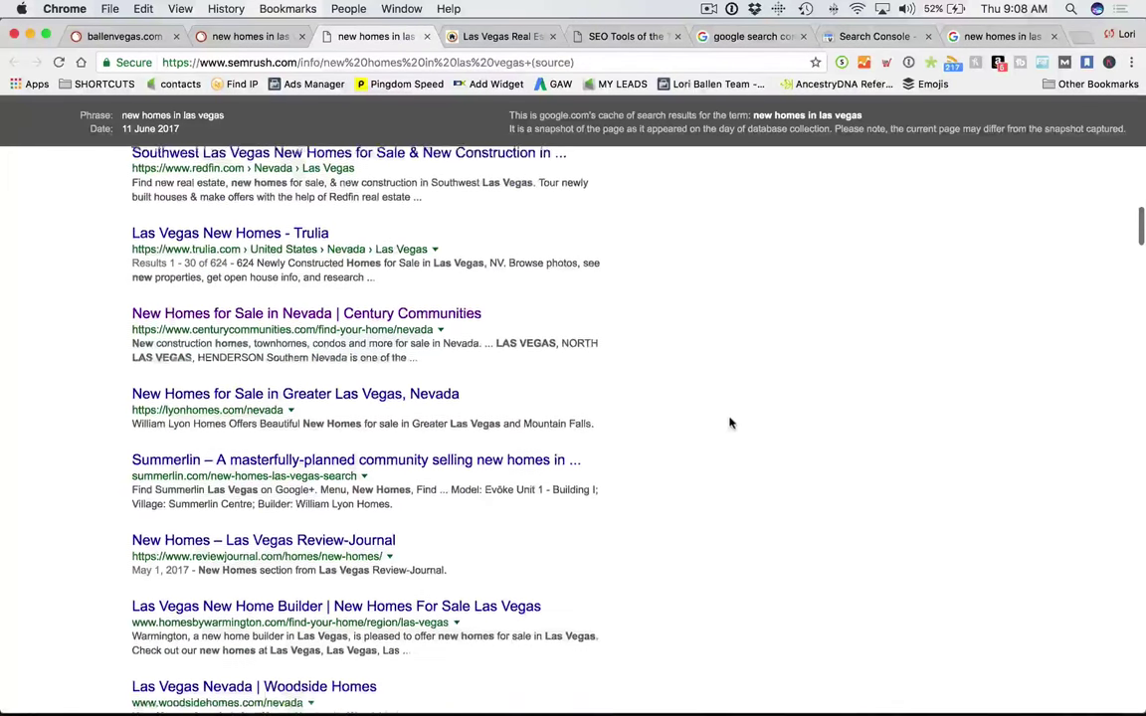
scroll(728, 421, "down", 9)
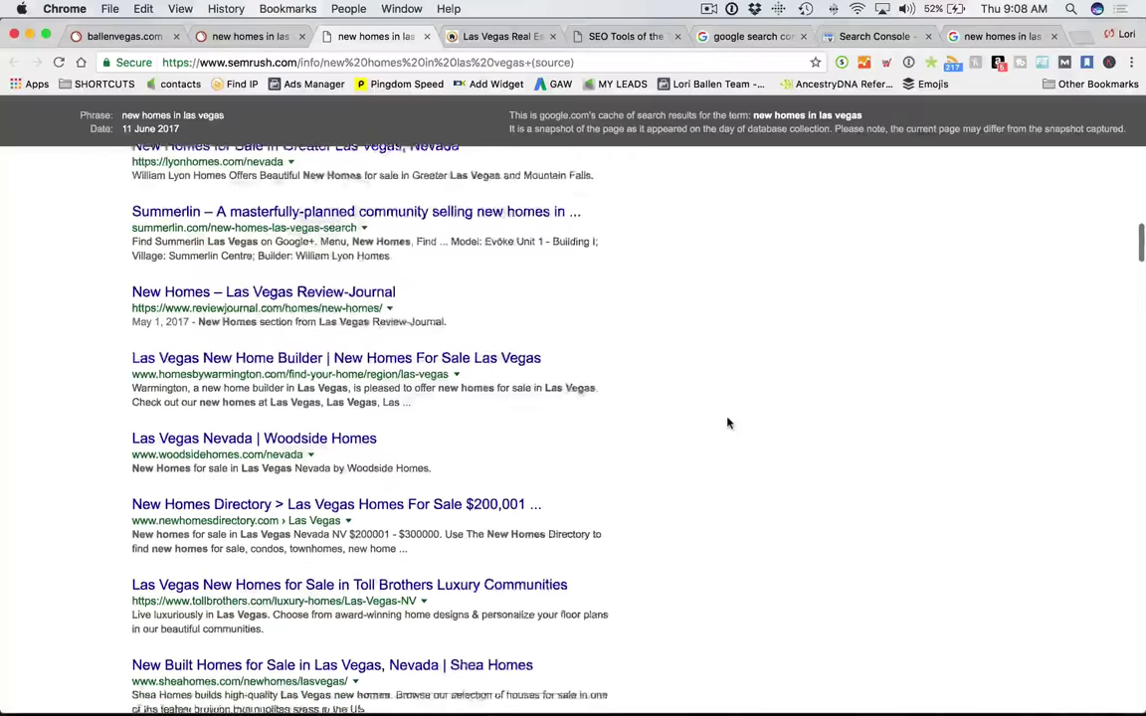
View the suggested searches for "new homes in las vegas" in the snapshot's search box, and close the snapshot.
scroll(725, 422, "up", 20)
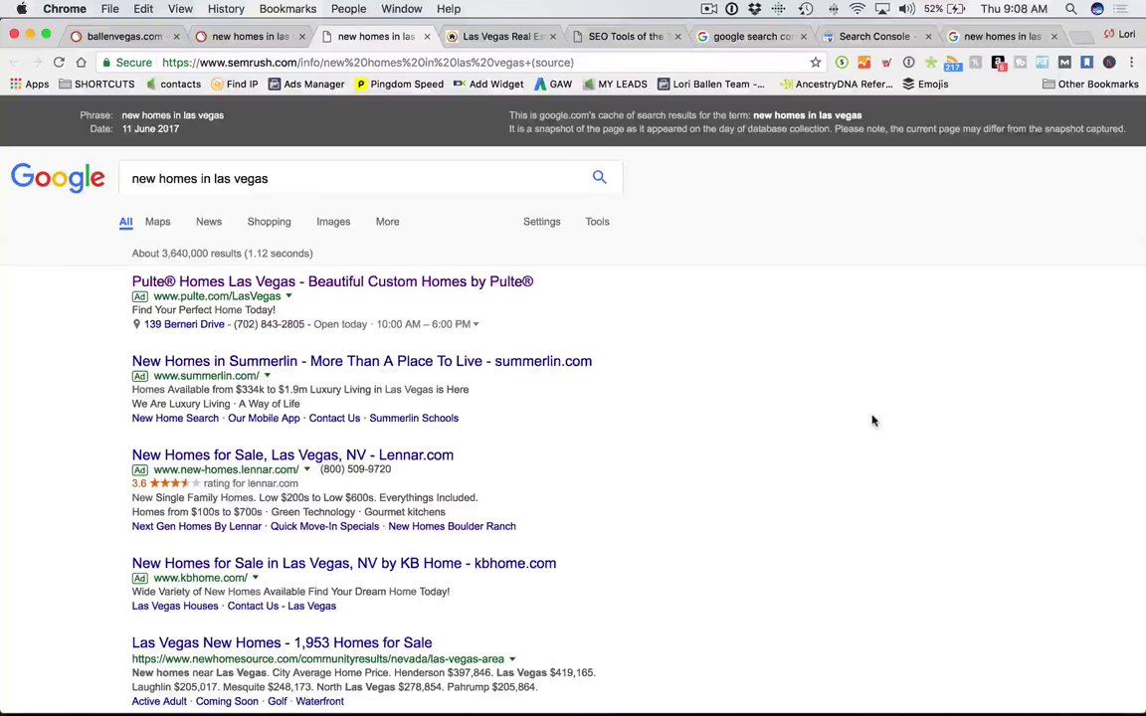
left_click(309, 175)
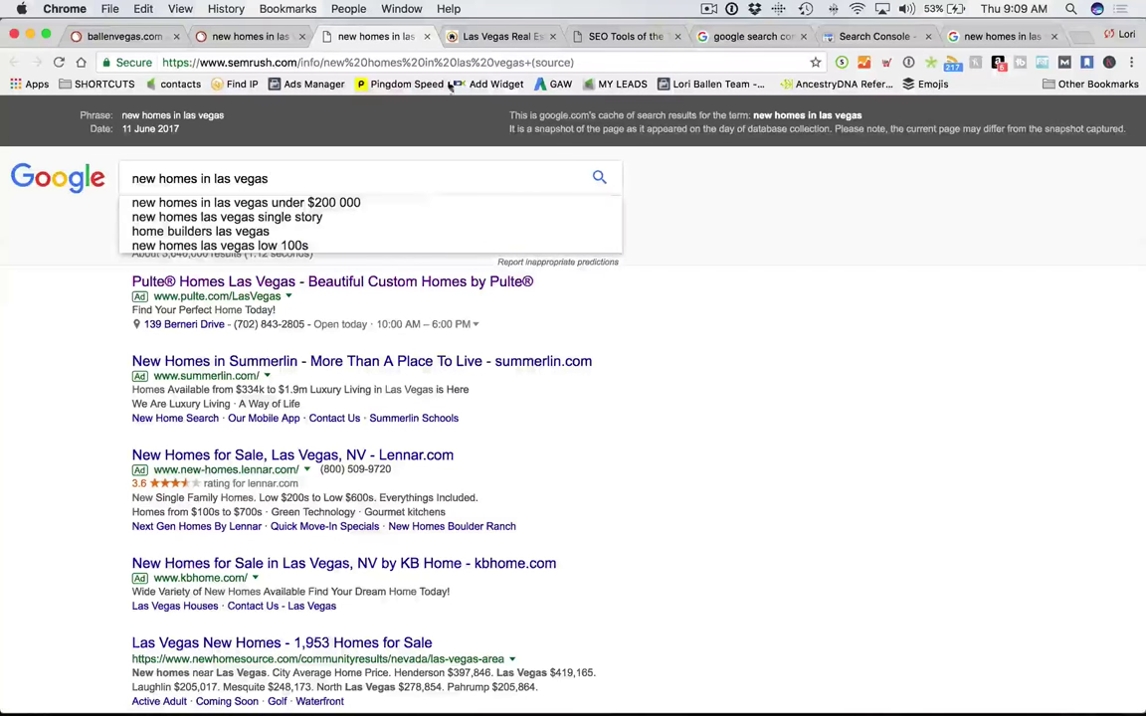
left_click(427, 36)
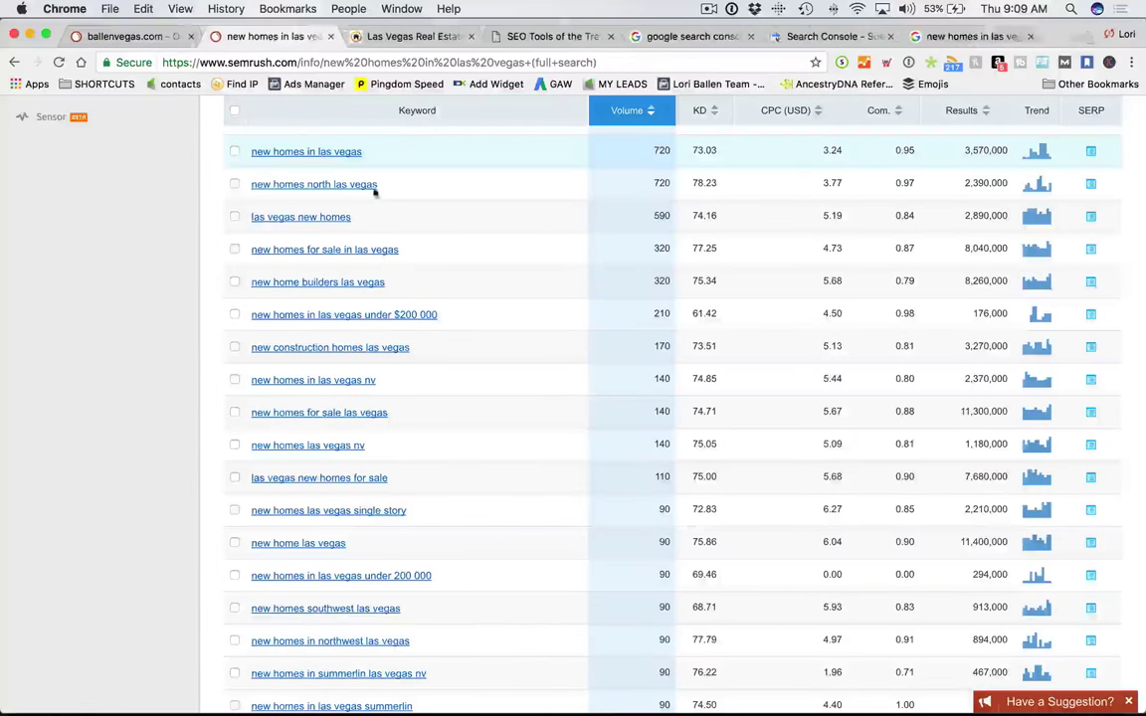
Replace the searched phrase with "new homes in las vegas under $200,000" and run its phrase match report.
scroll(325, 159, "up", 10)
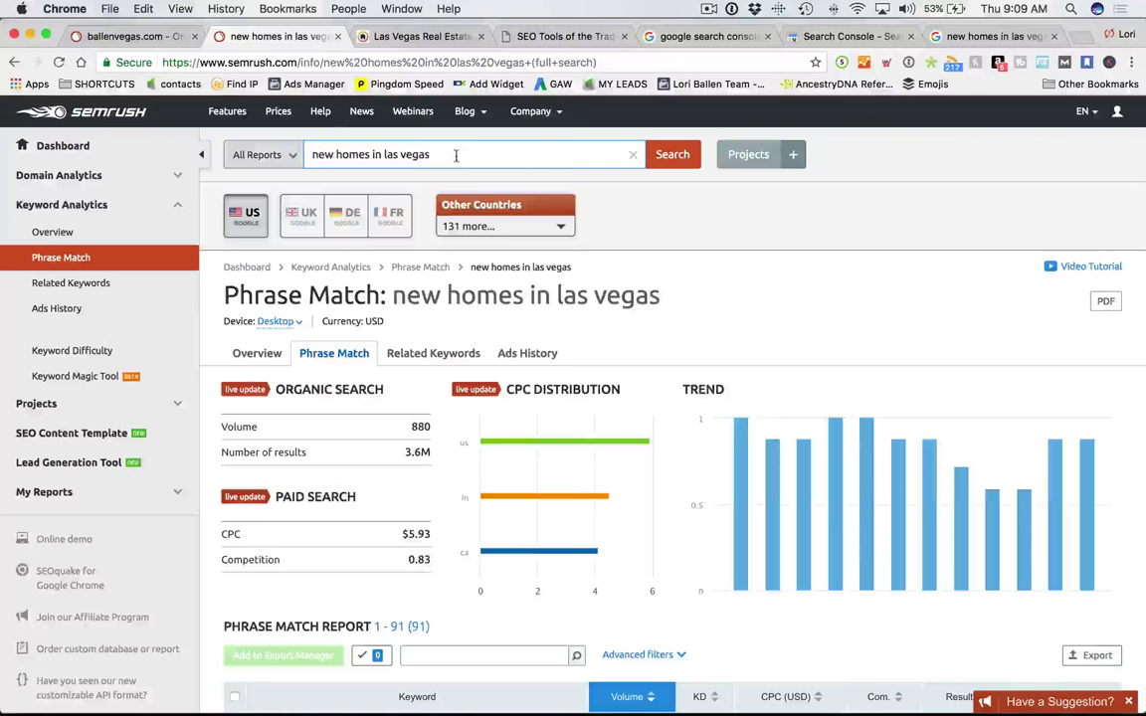
left_click_drag(455, 155, 308, 154)
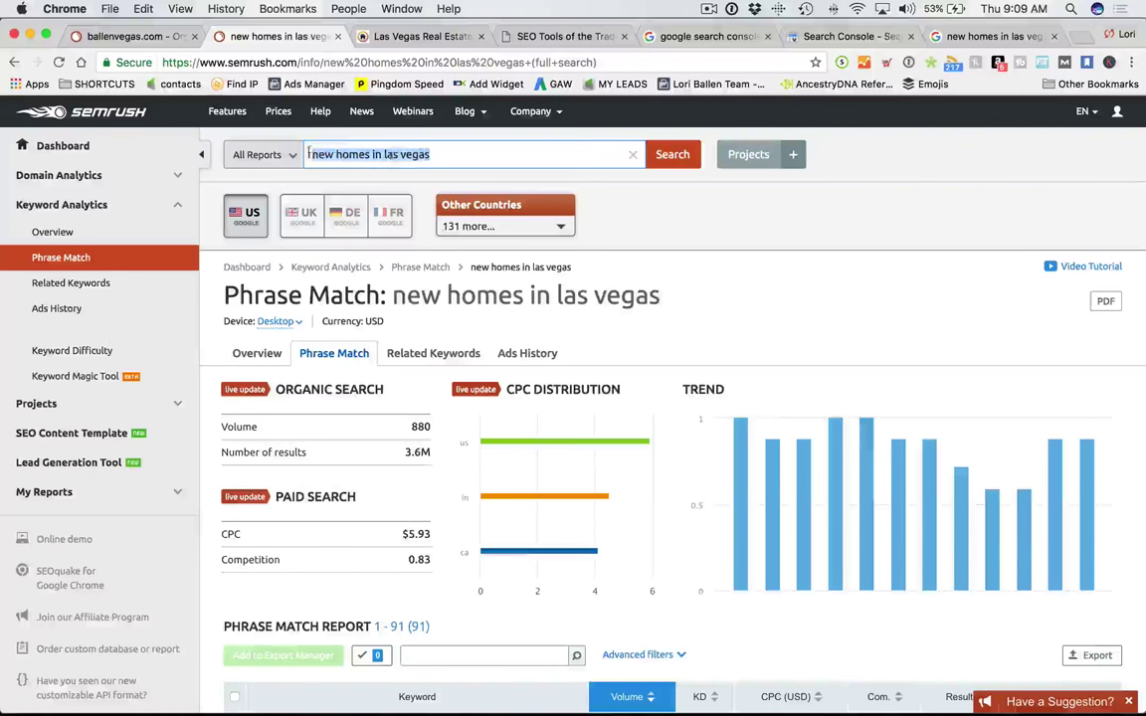
type("new homes")
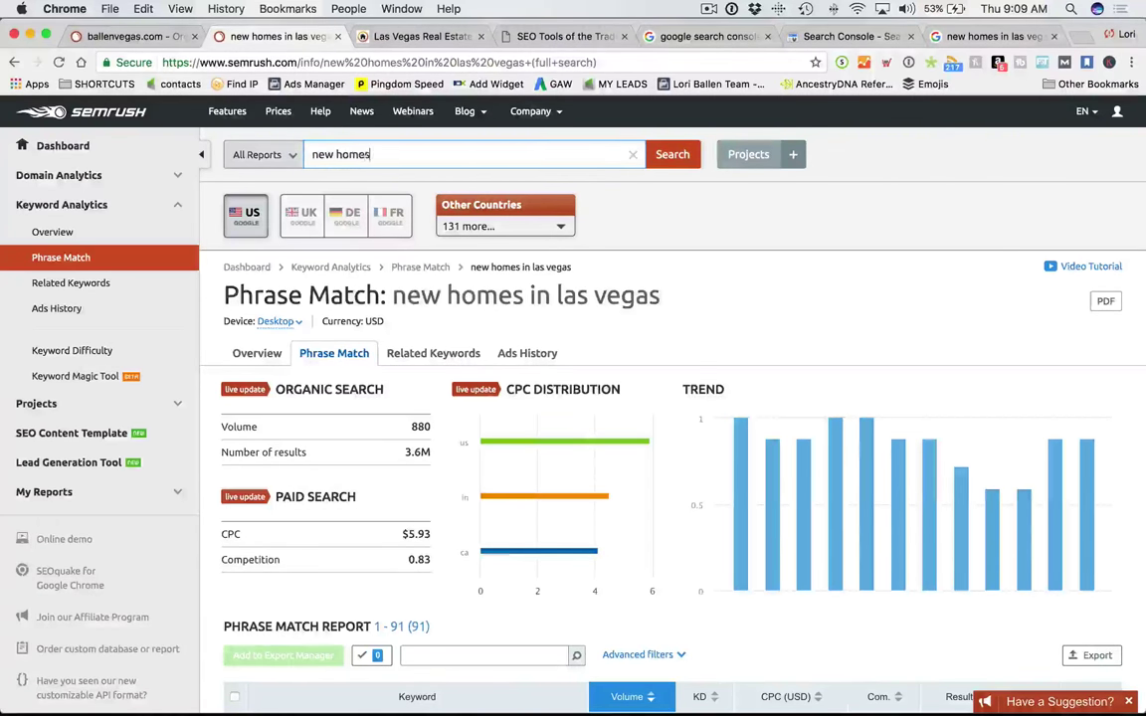
type(" in las vegas under ")
type("$2,")
type("00,000")
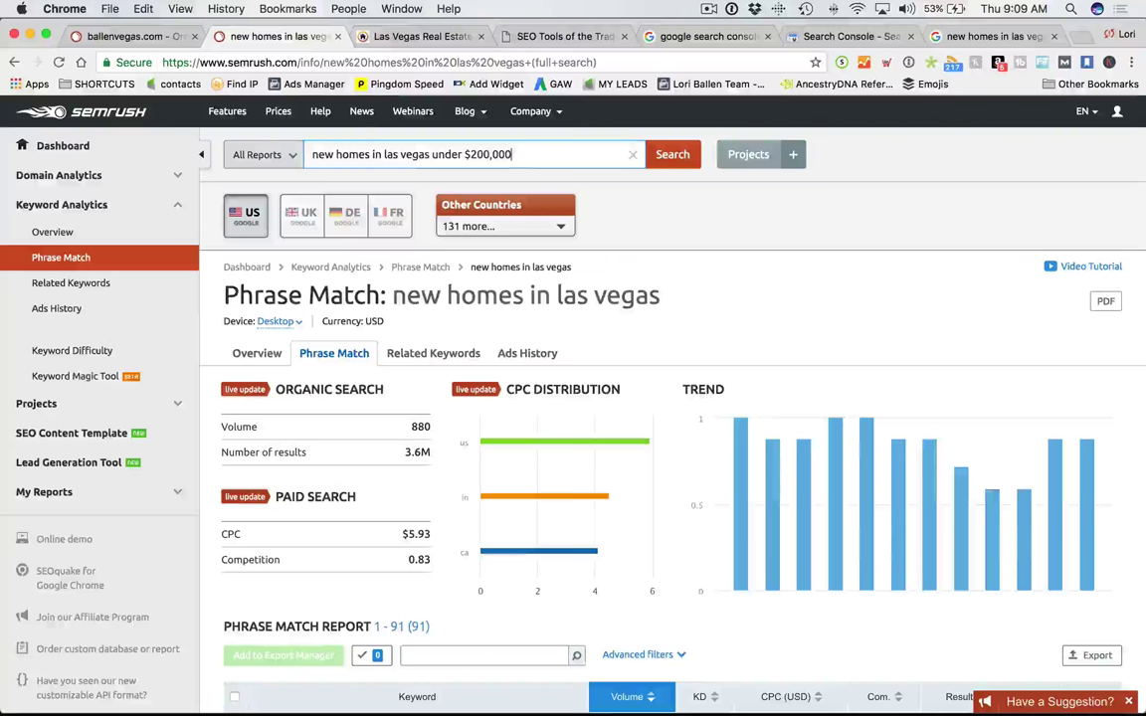
key("Return")
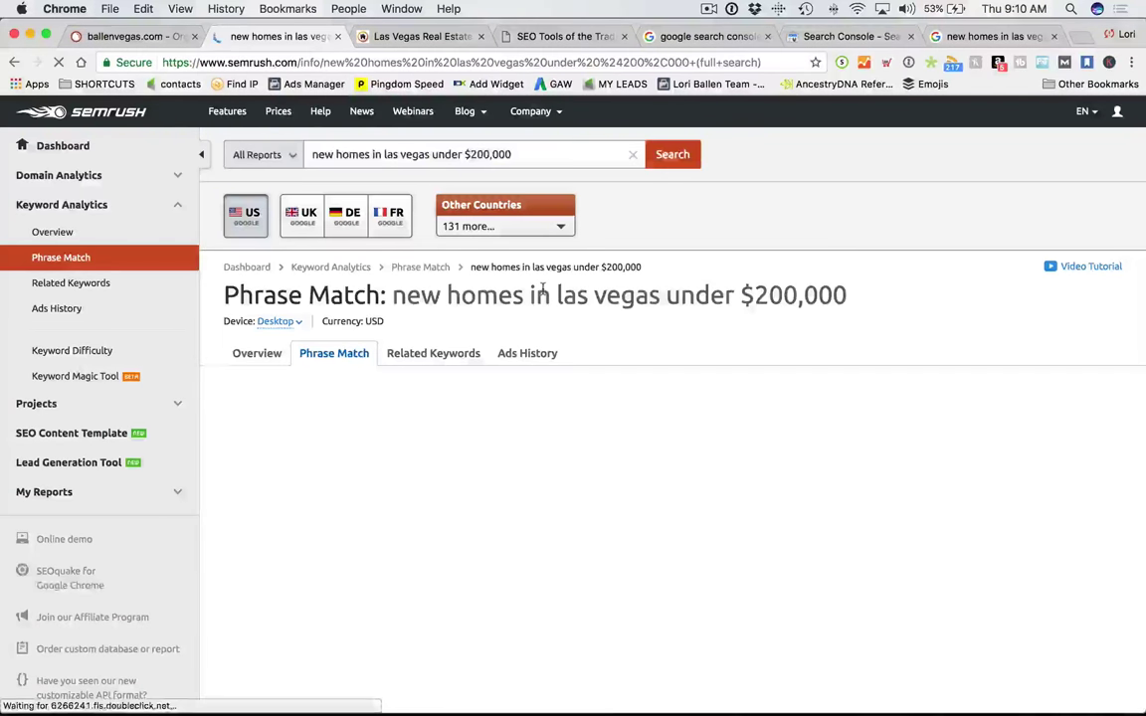
Examine the volume and keyword difficulty of the variations listed in the under $200,000 phrase match report.
scroll(541, 295, "down", 5)
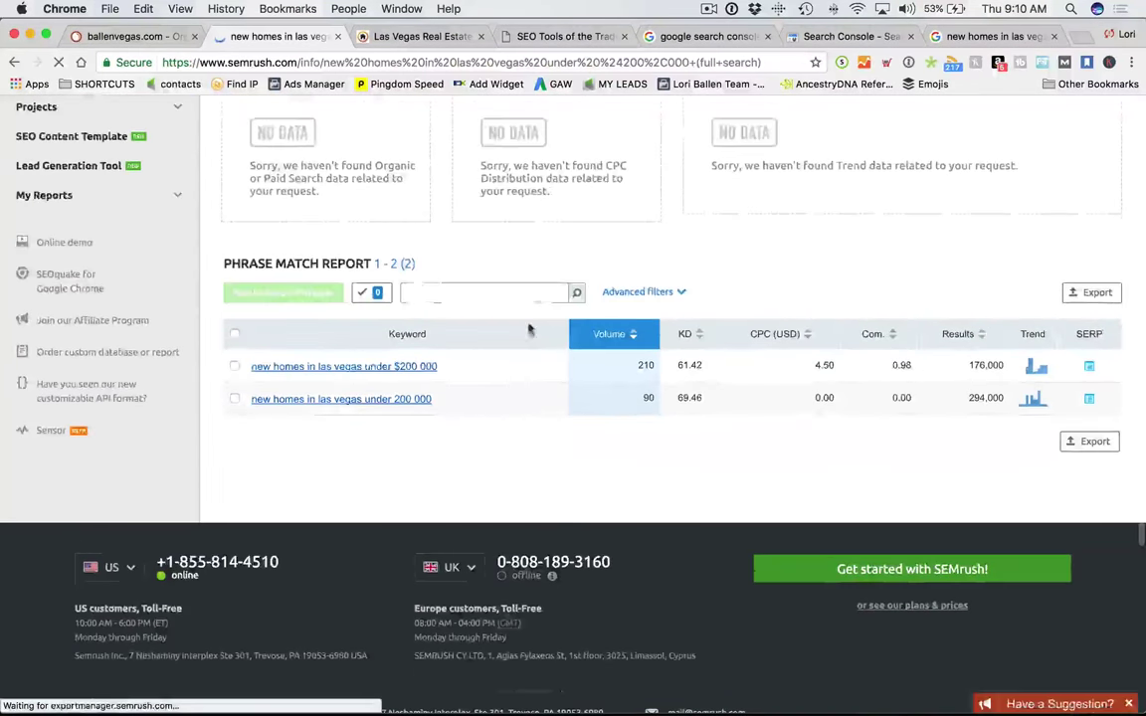
scroll(443, 439, "down", 5)
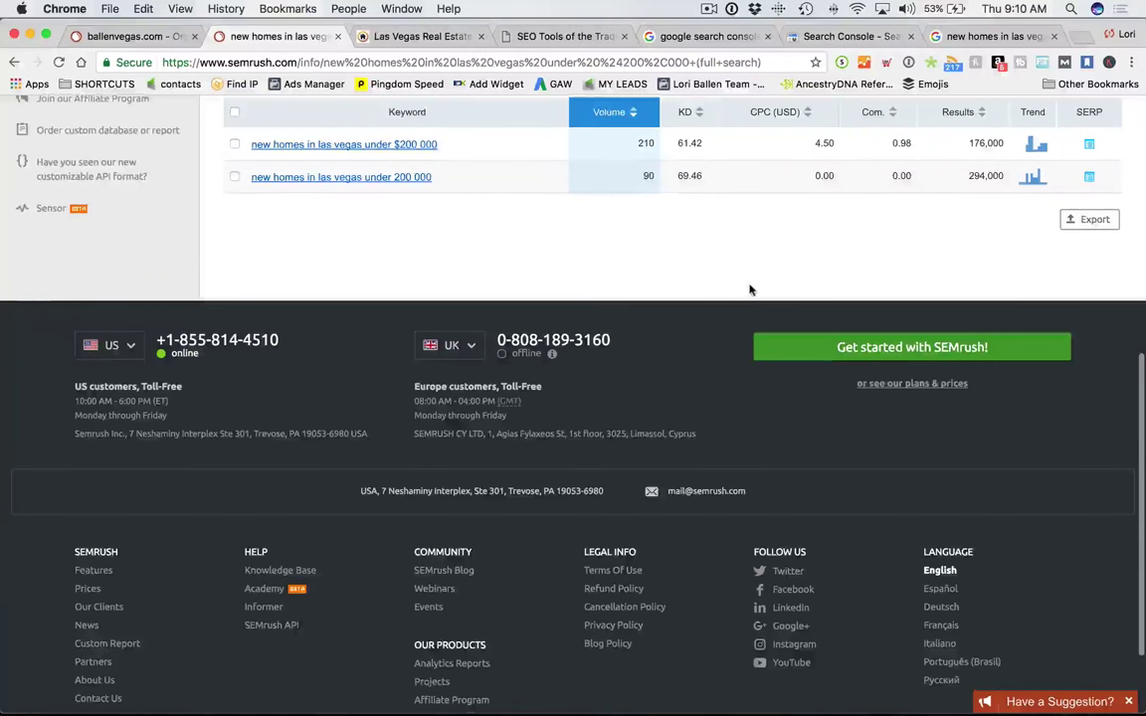
scroll(749, 290, "up", 1)
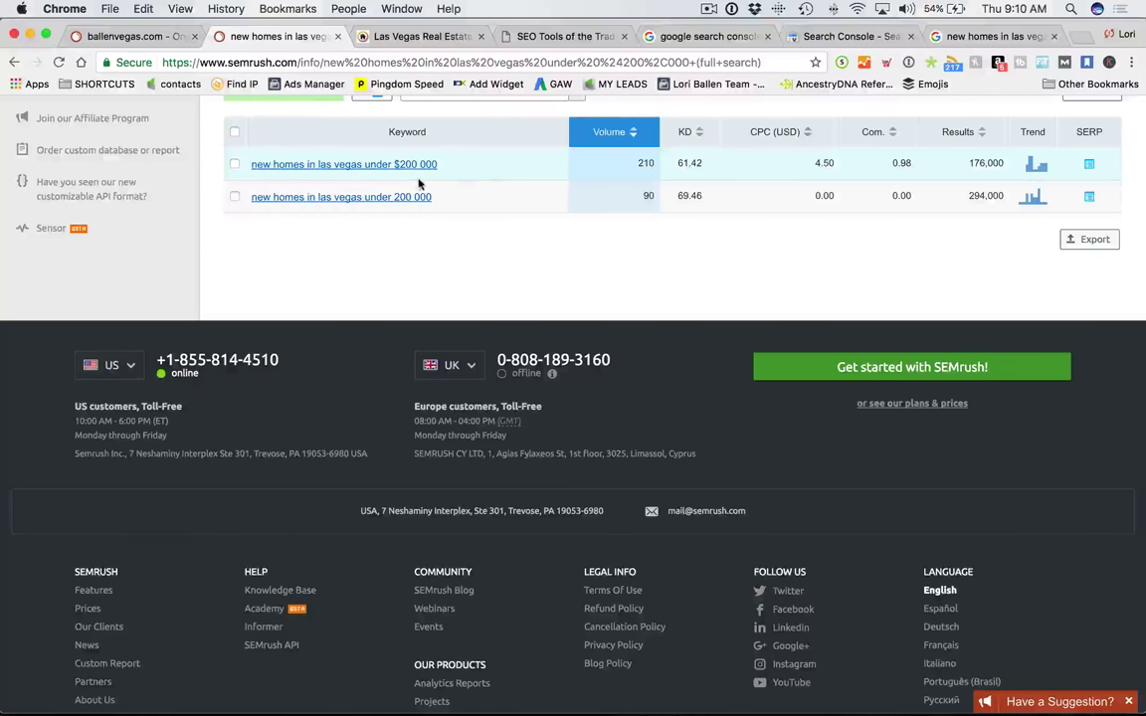
Place the Search Console page beside the phrase match report and compare the query's clicks with its reported search volume.
left_click_drag(814, 40, 419, 45)
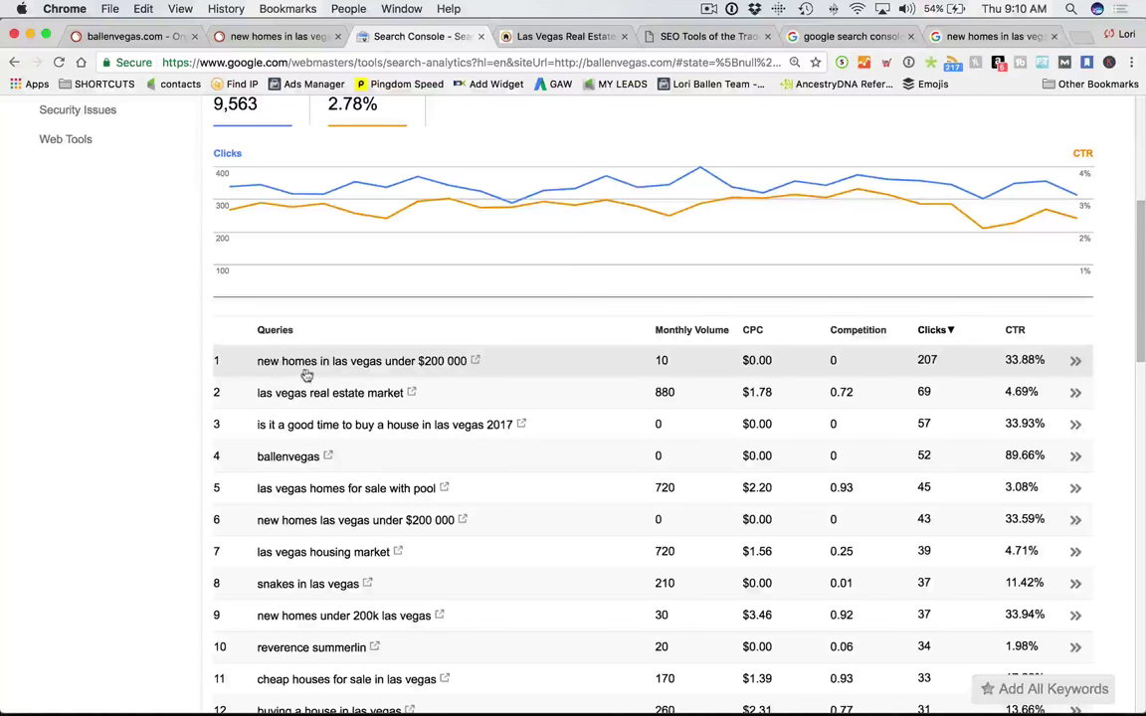
left_click(274, 36)
scroll(495, 292, "up", 4)
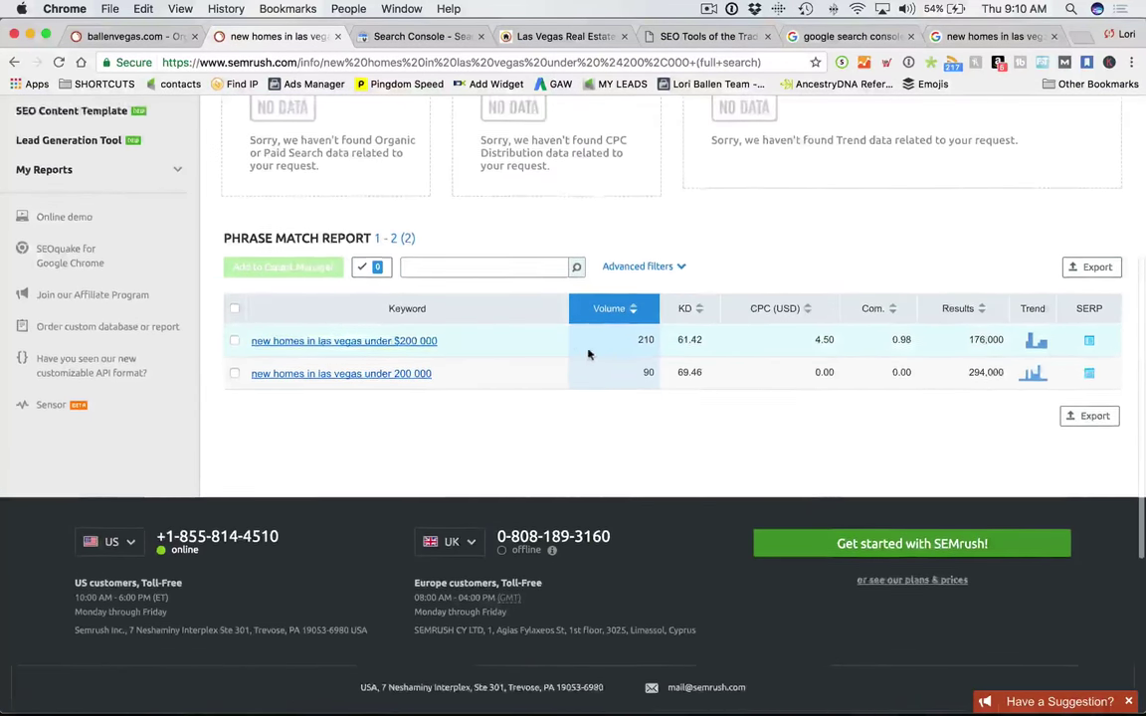
scroll(343, 346, "down", 2)
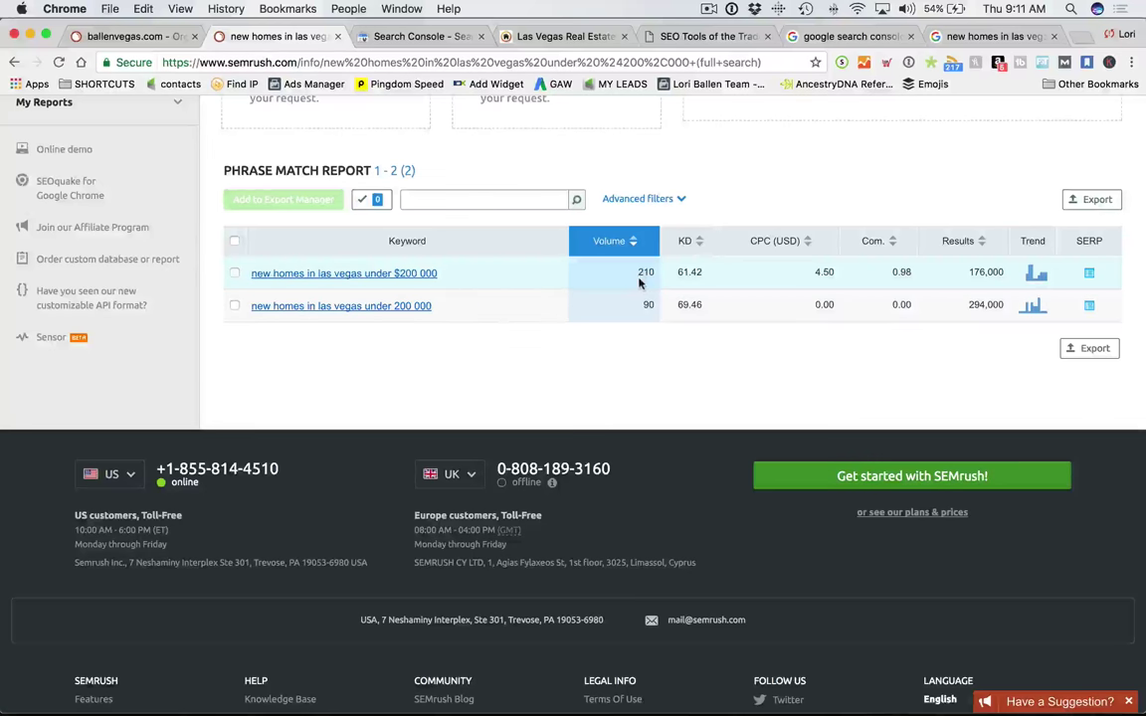
Open the search results snapshot for "new homes in las vegas under $200 000" and examine which sites and page titles rank for it.
left_click(1089, 274)
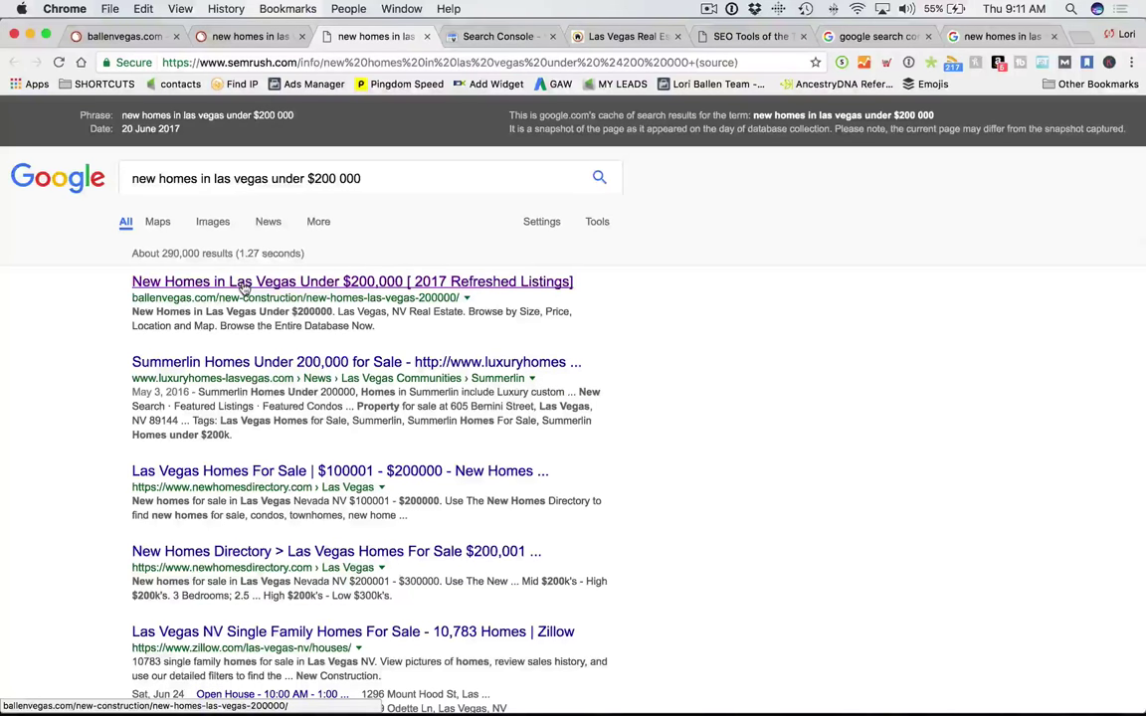
scroll(244, 287, "down", 3)
scroll(244, 280, "down", 3)
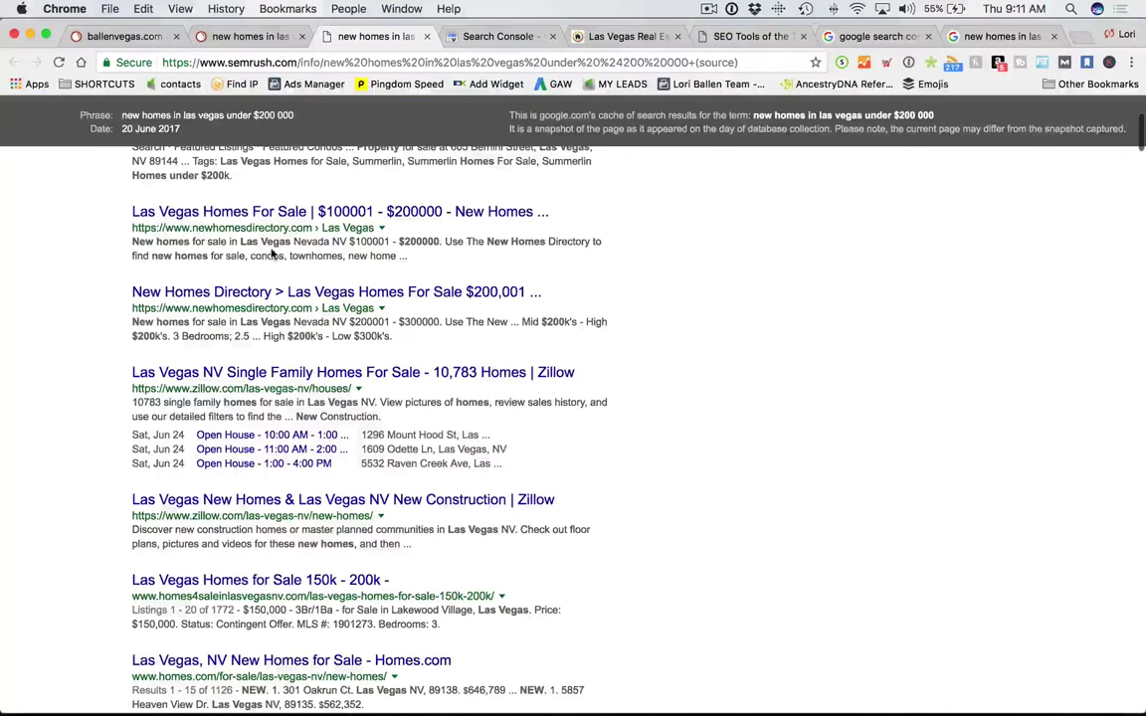
scroll(276, 255, "down", 2)
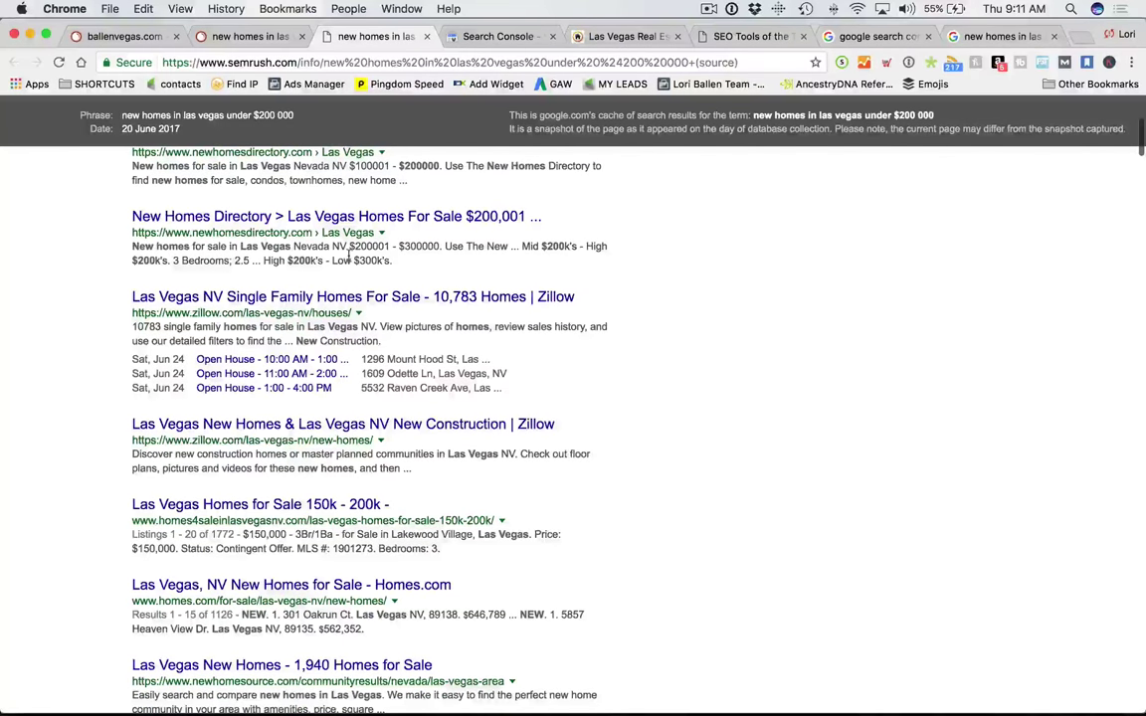
scroll(286, 279, "down", 2)
scroll(278, 283, "down", 3)
scroll(272, 290, "down", 3)
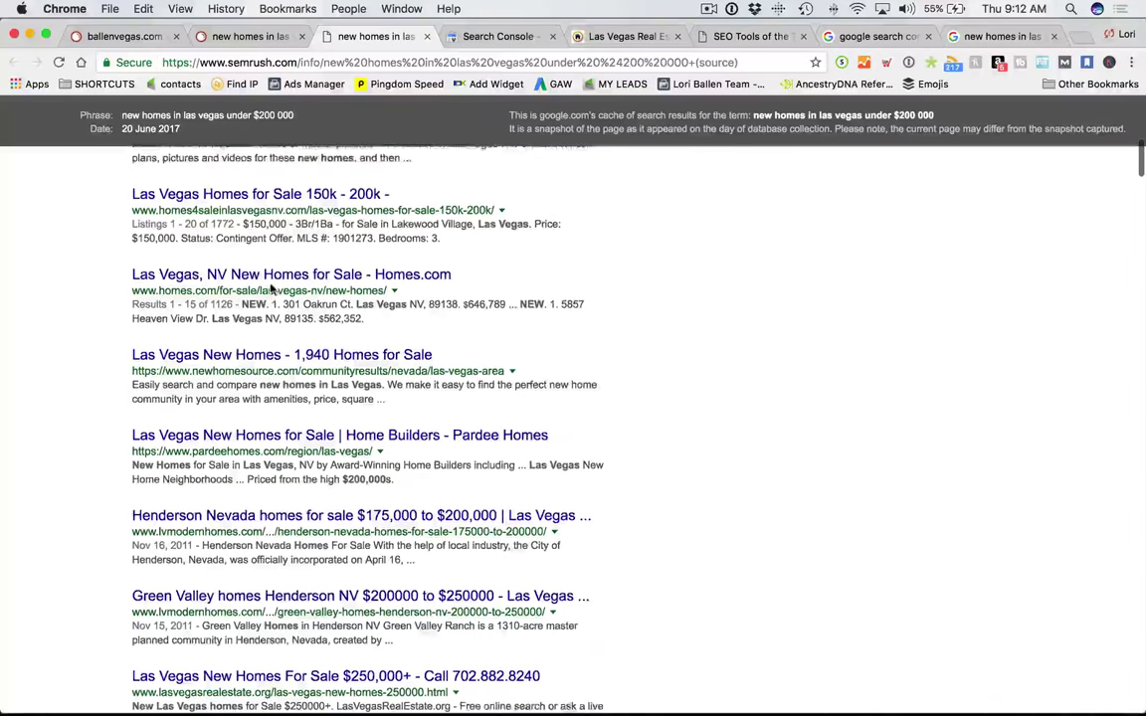
scroll(288, 239, "down", 2)
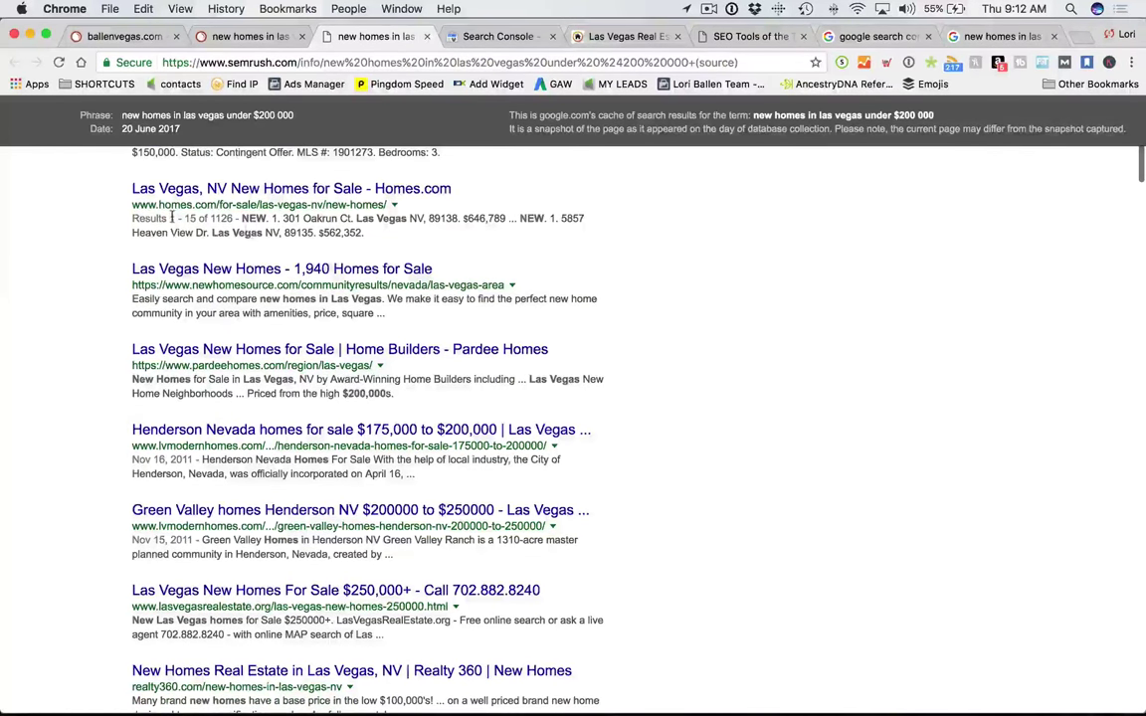
scroll(369, 234, "down", 3)
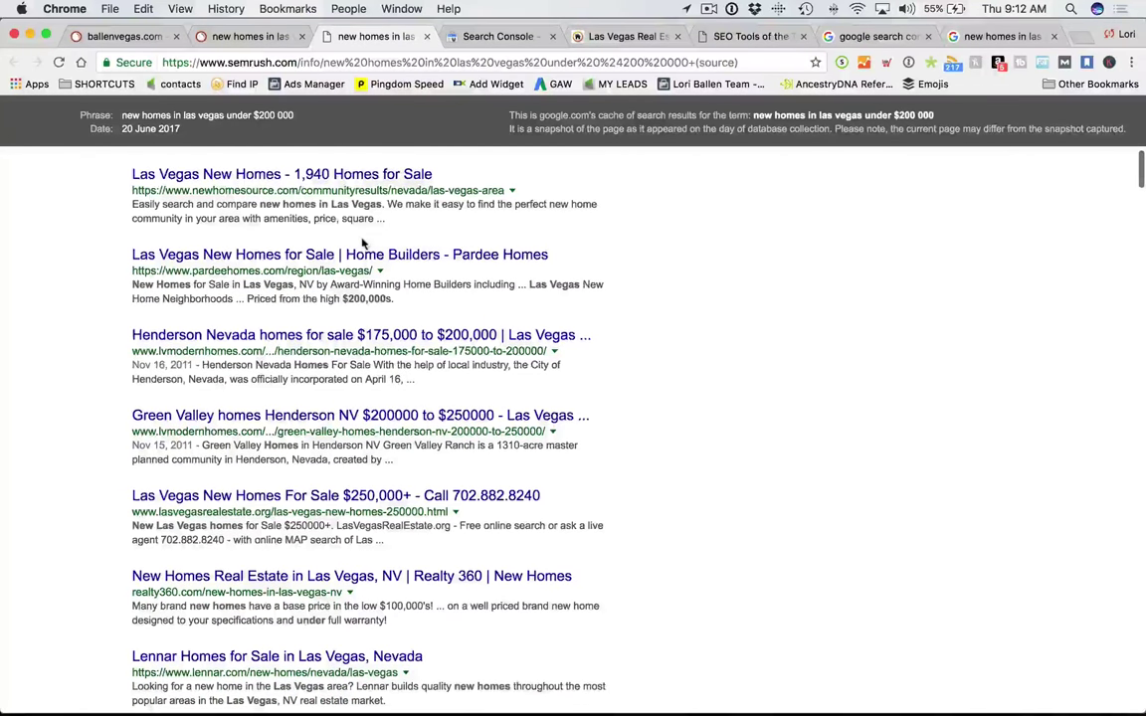
scroll(358, 239, "down", 2)
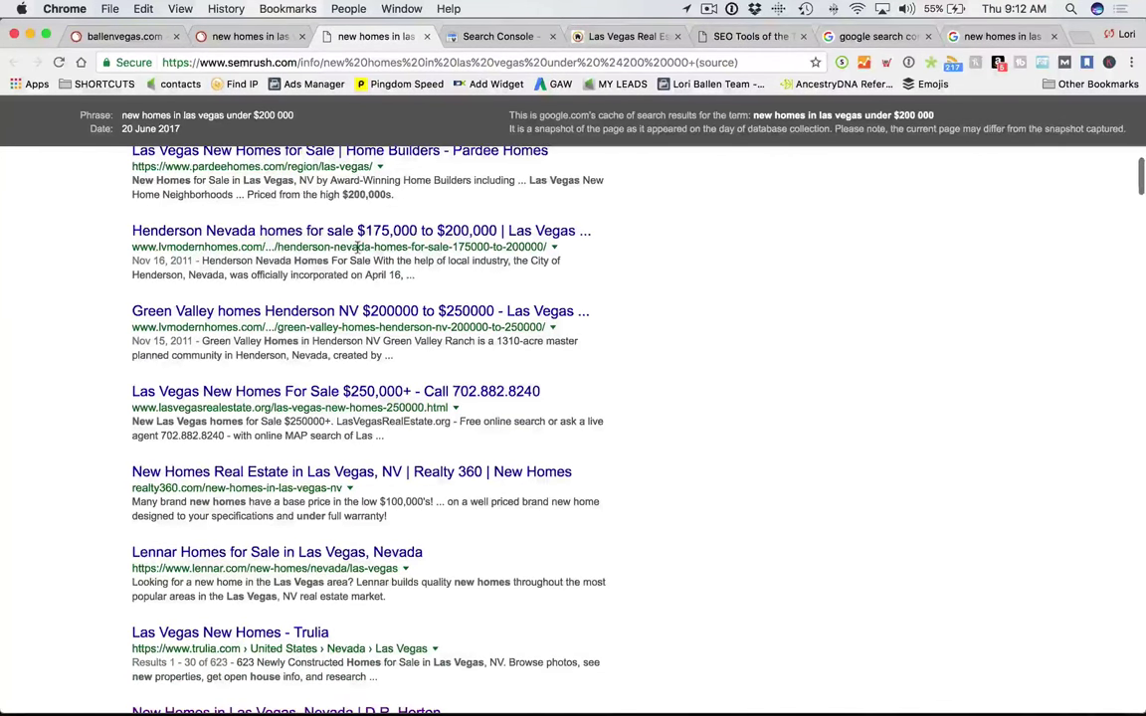
scroll(356, 246, "down", 3)
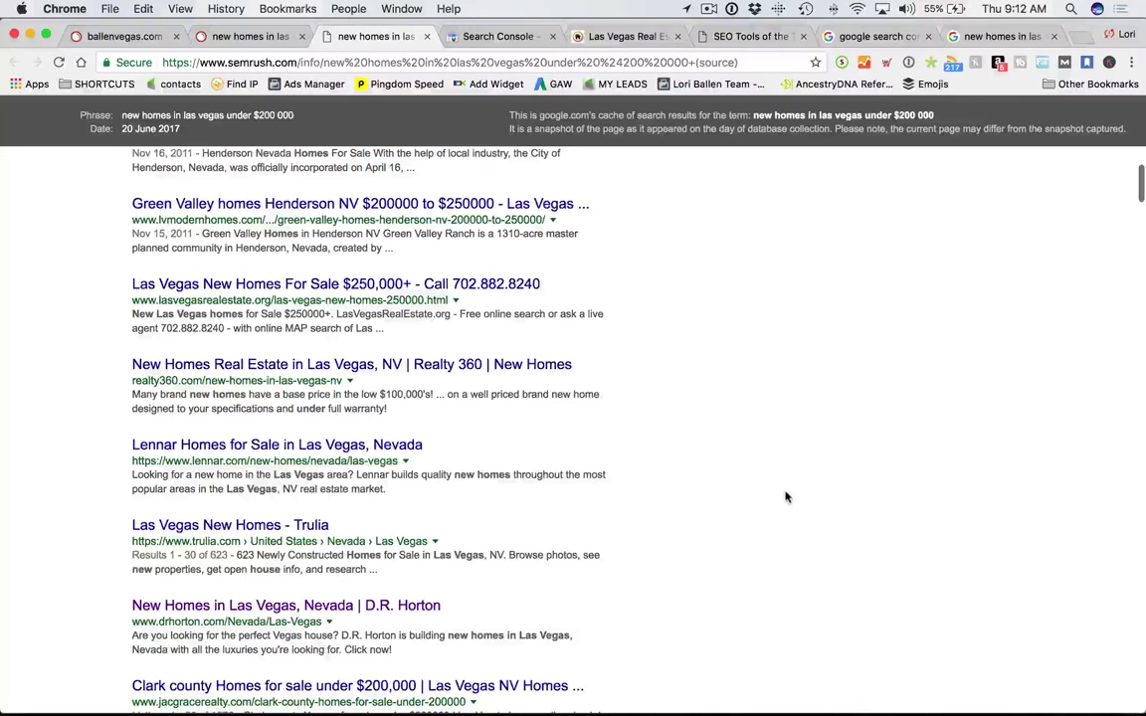
scroll(587, 479, "down", 1)
scroll(562, 474, "down", 5)
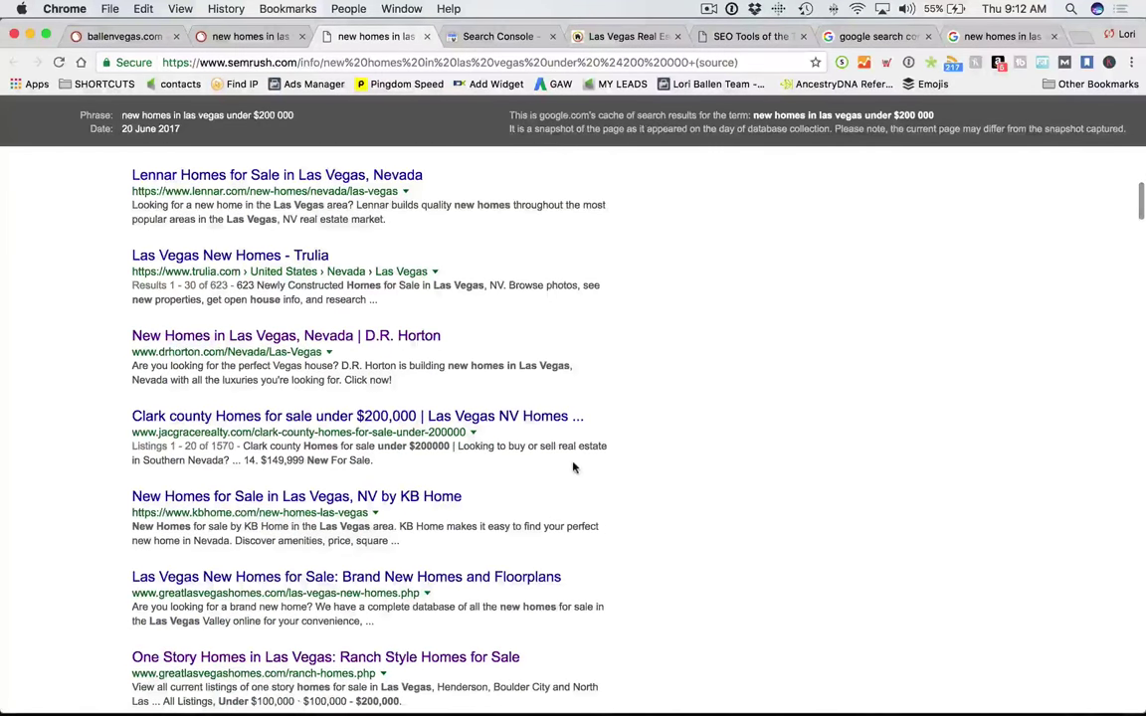
scroll(572, 466, "up", 20)
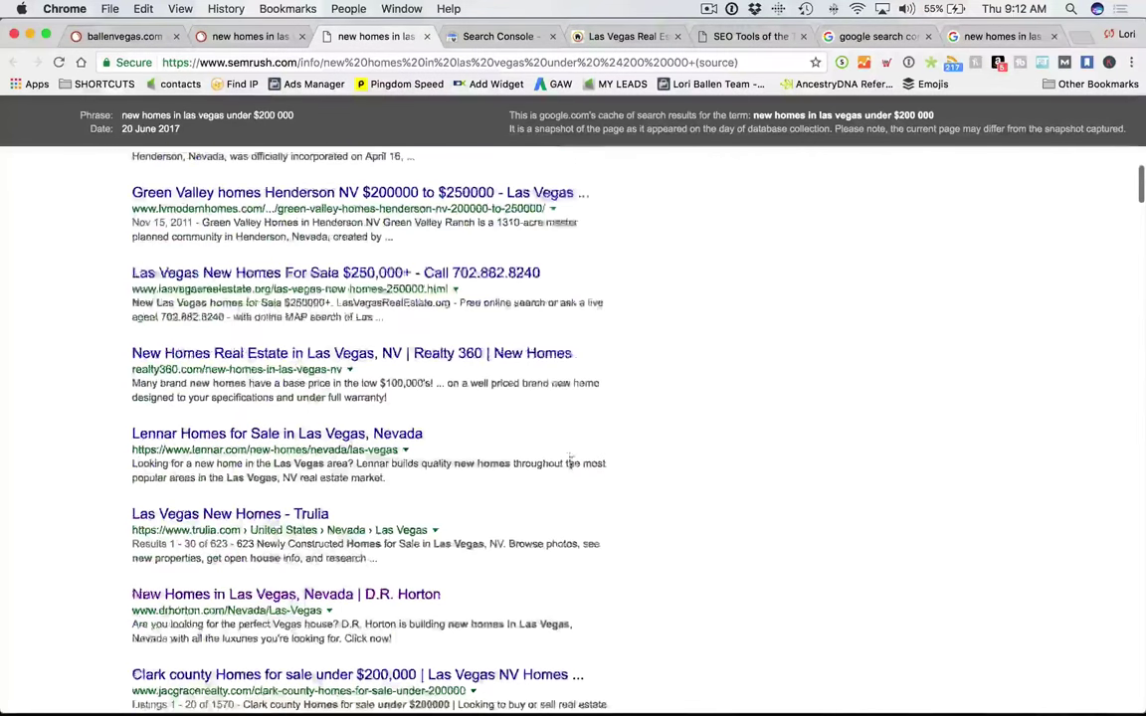
scroll(572, 462, "down", 5)
scroll(571, 463, "down", 1)
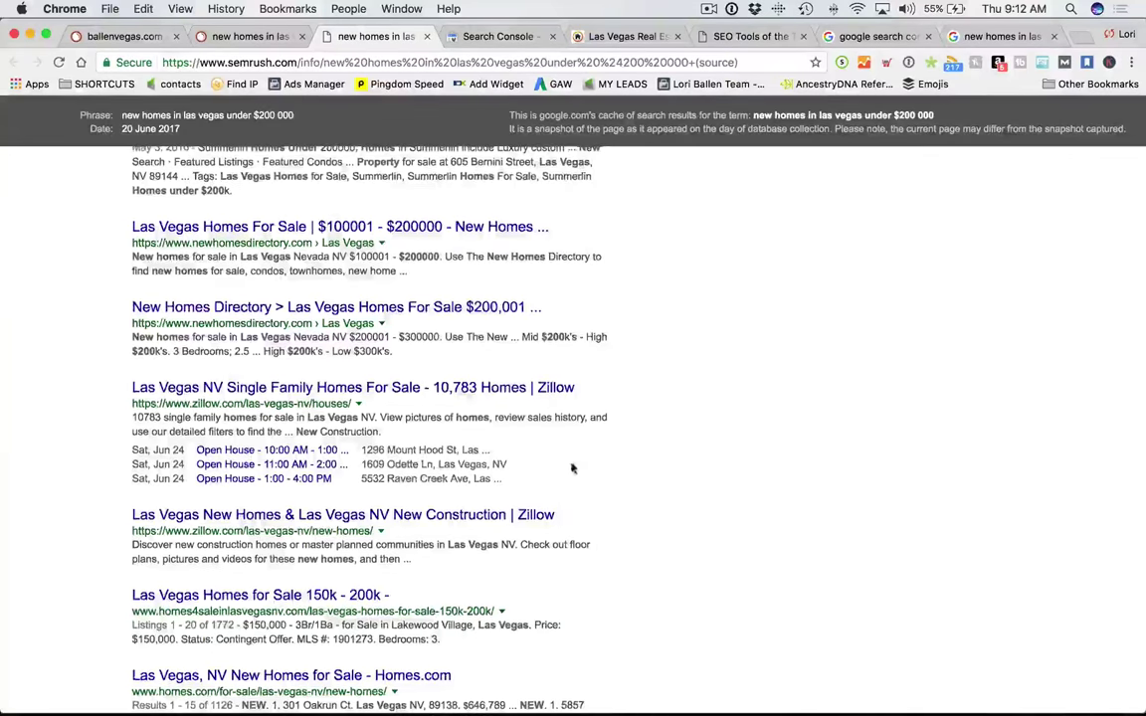
scroll(572, 465, "up", 5)
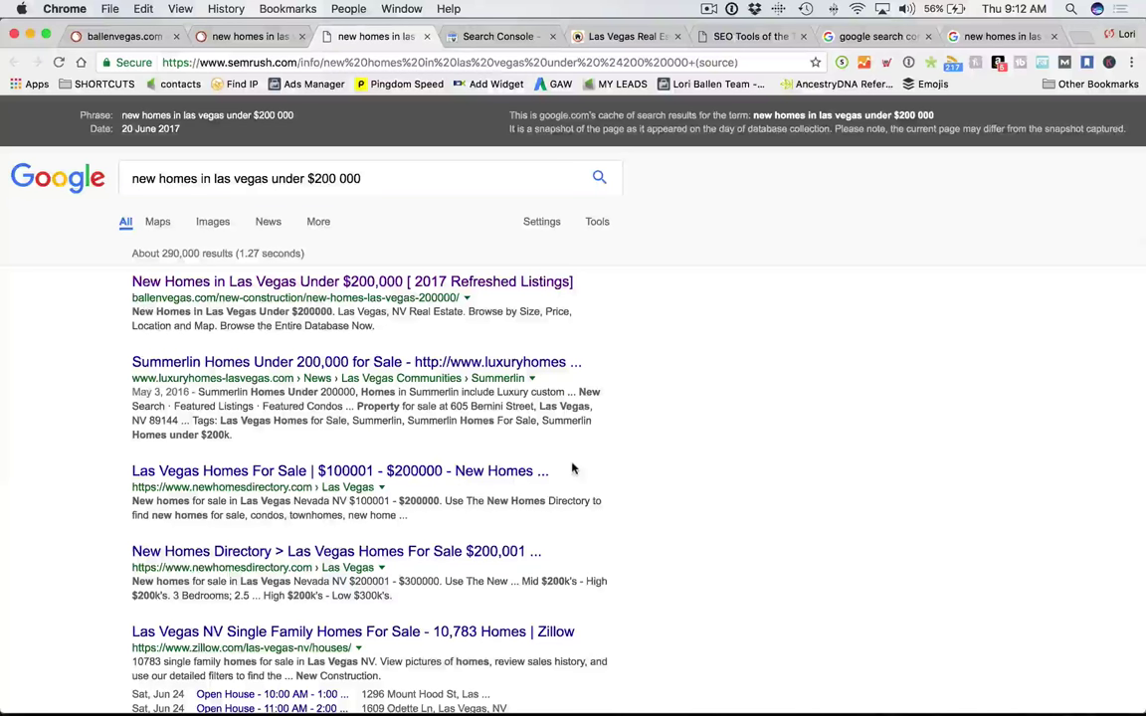
Open the ballenvegas.com result "New Homes in Las Vegas Under $200,000" in a new tab and skim the page.
right_click(320, 282)
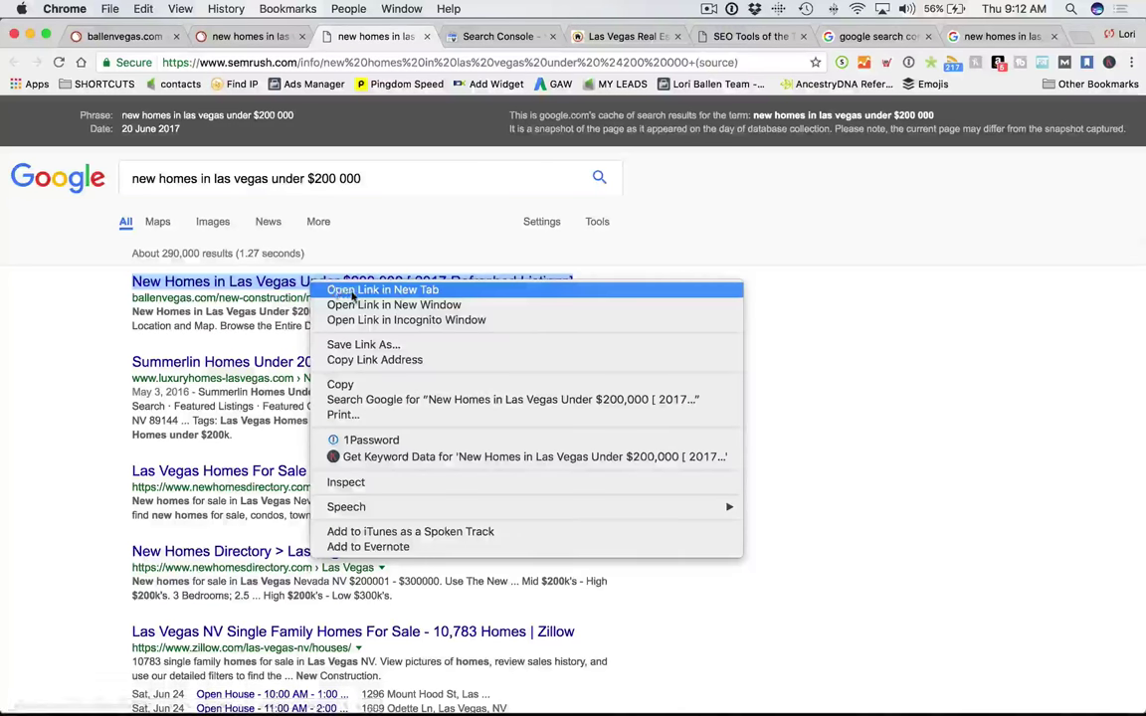
left_click(343, 291)
key("ctrl+Tab")
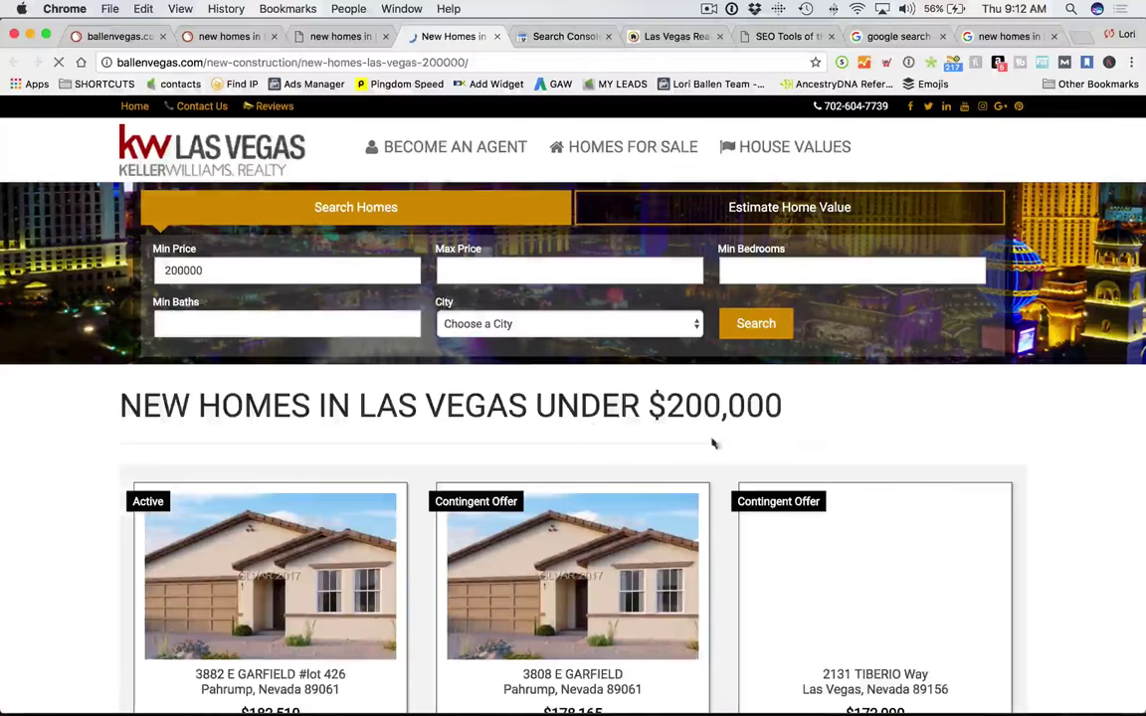
scroll(559, 425, "down", 3)
scroll(560, 426, "down", 10)
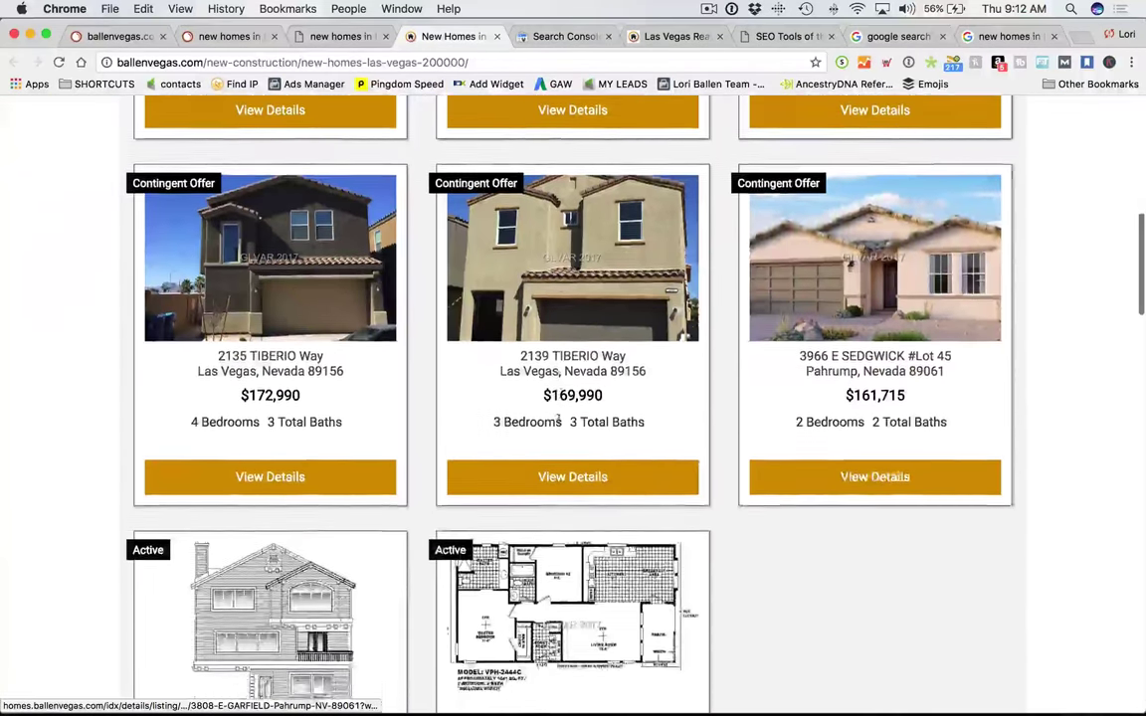
scroll(573, 429, "down", 5)
scroll(573, 429, "up", 15)
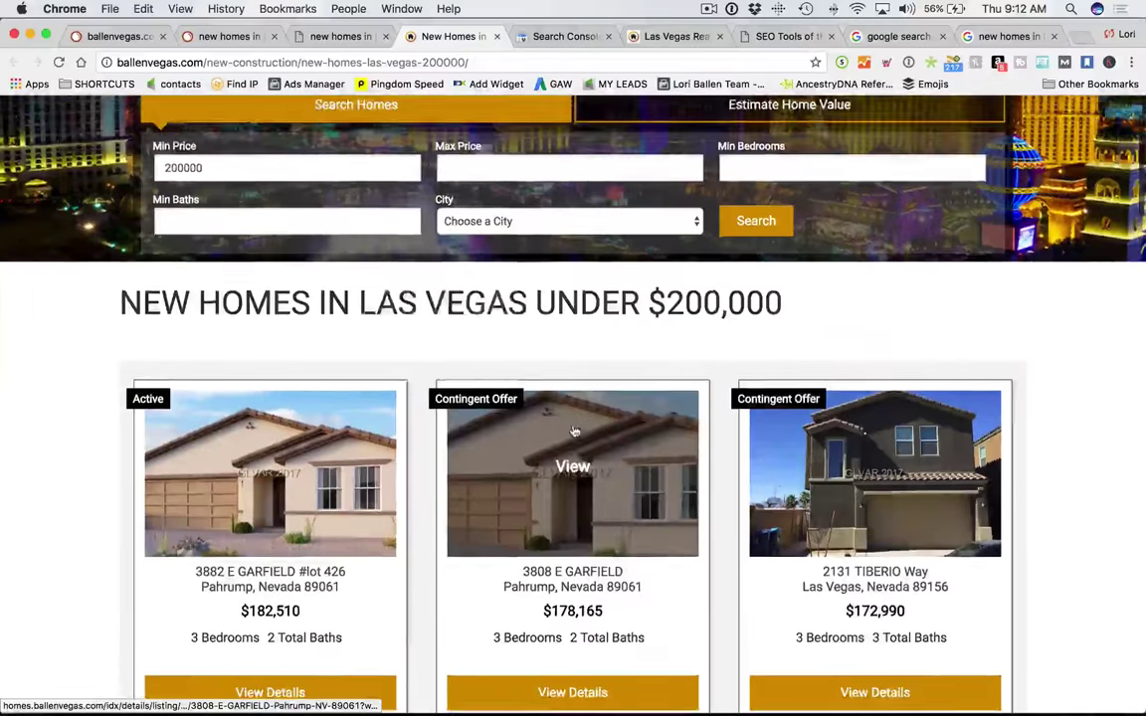
scroll(573, 430, "up", 3)
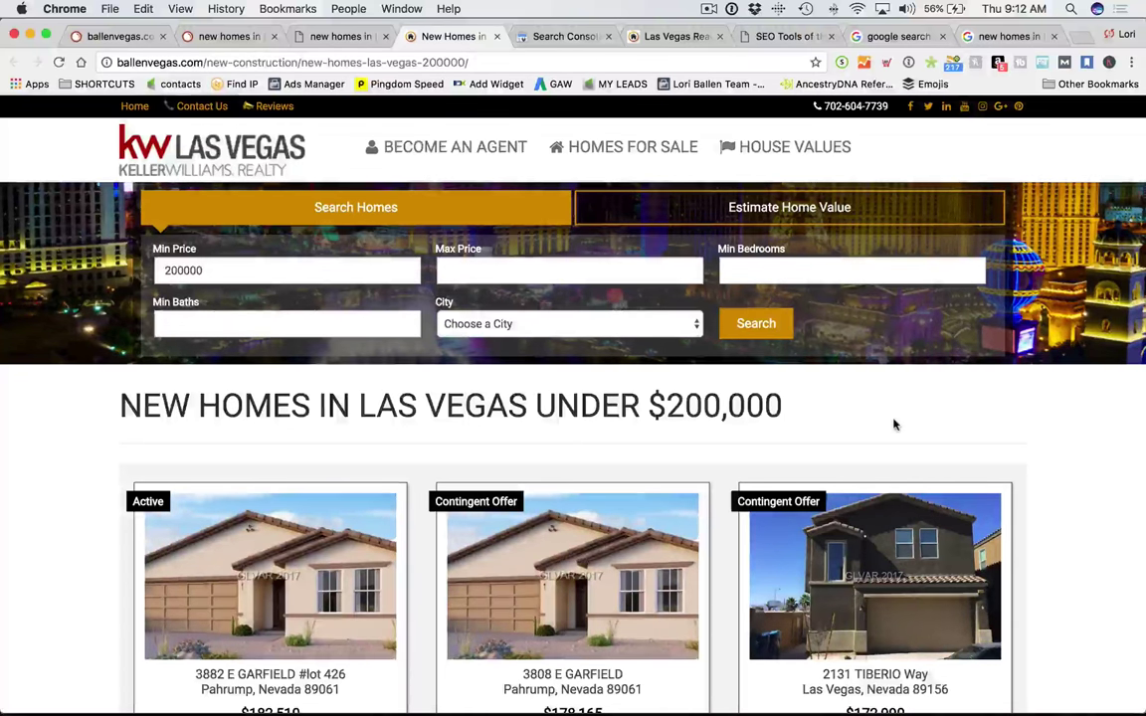
Review the landing page's structure, from the main listings through the contents list to the Summerlin and North Las Vegas sections.
scroll(893, 426, "down", 3)
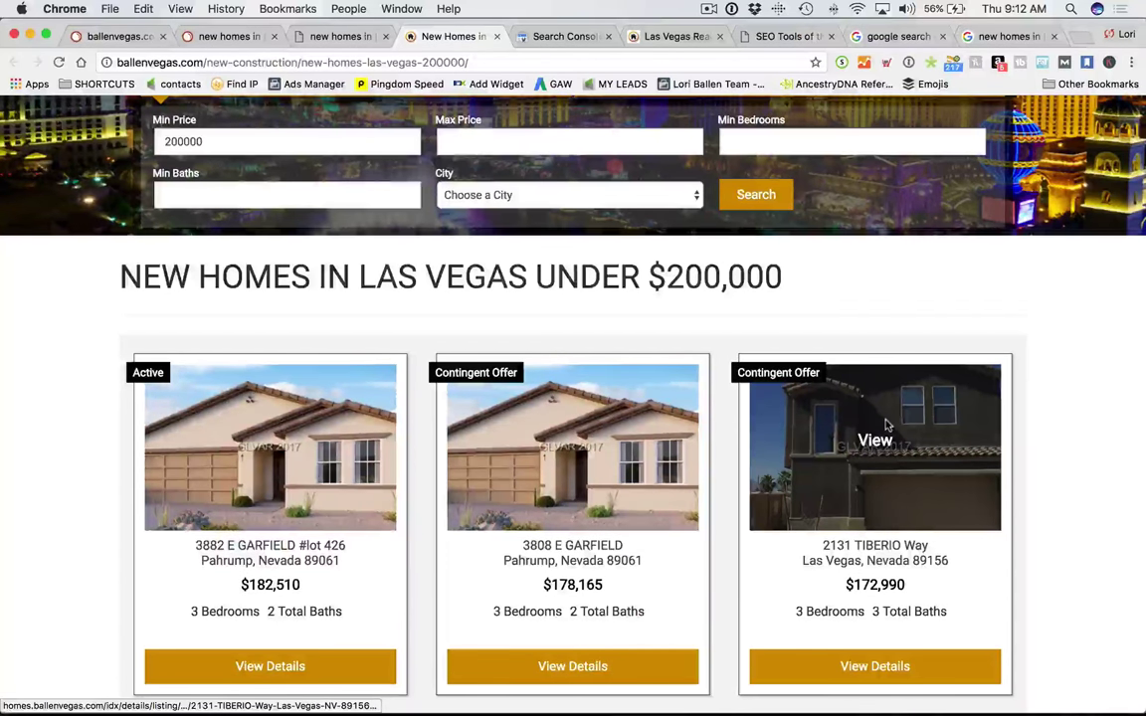
scroll(888, 426, "down", 3)
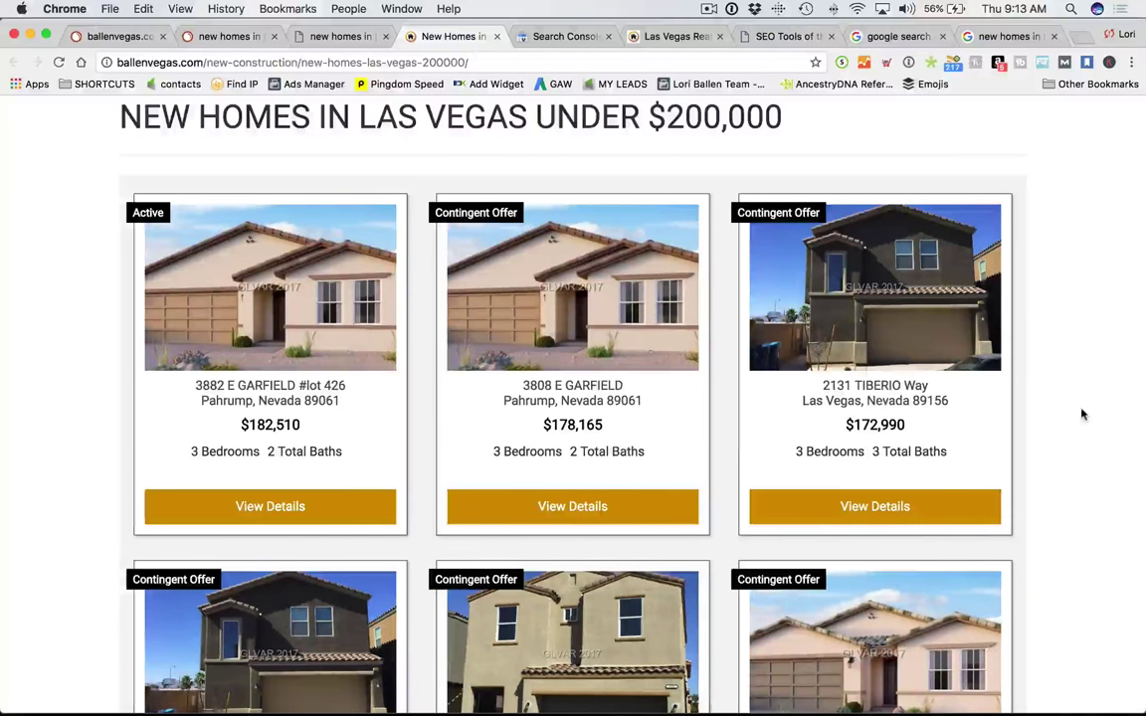
scroll(826, 422, "down", 10)
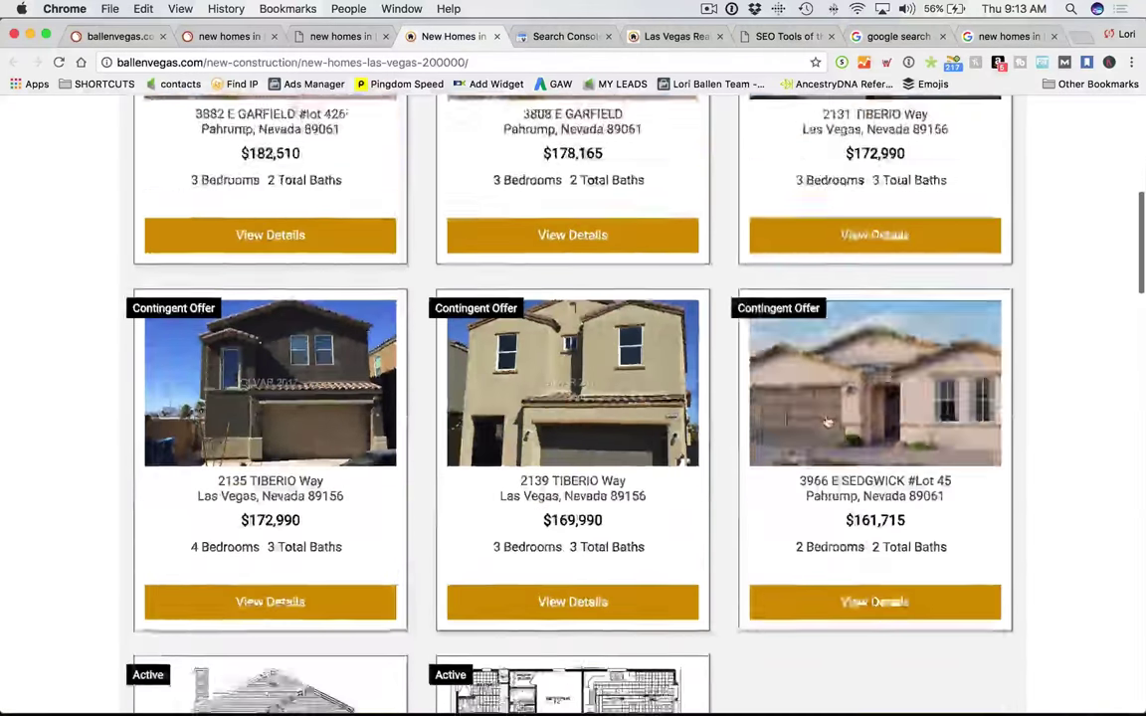
scroll(826, 422, "down", 8)
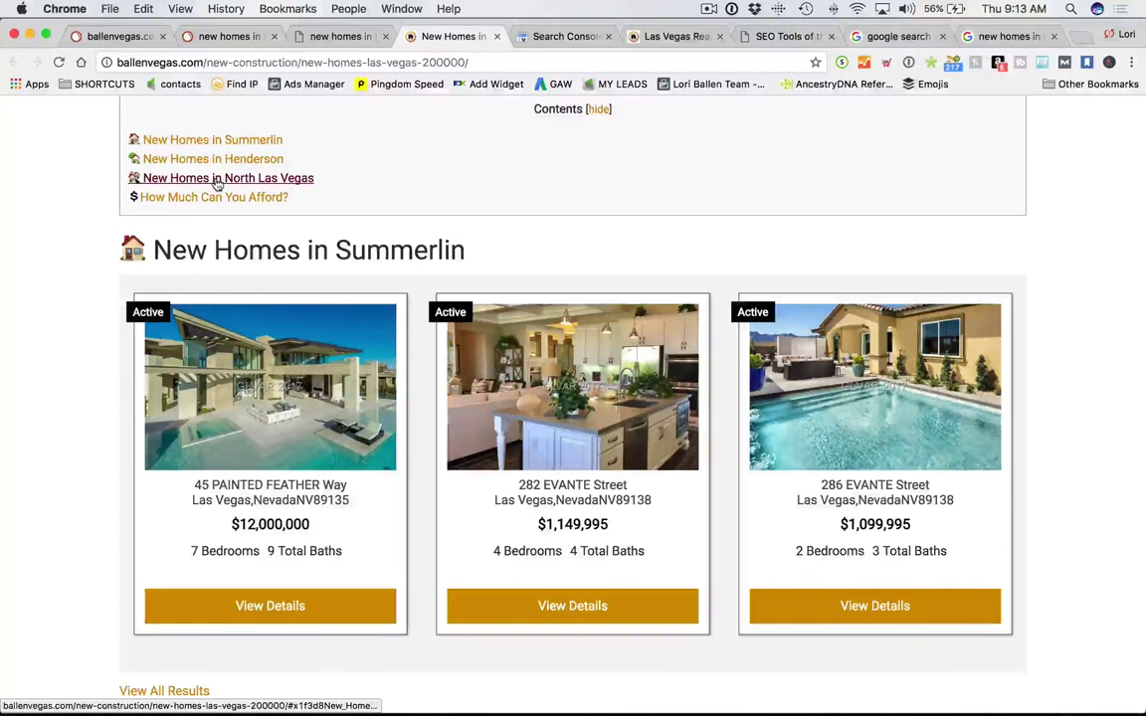
scroll(149, 279, "down", 10)
scroll(169, 285, "up", 15)
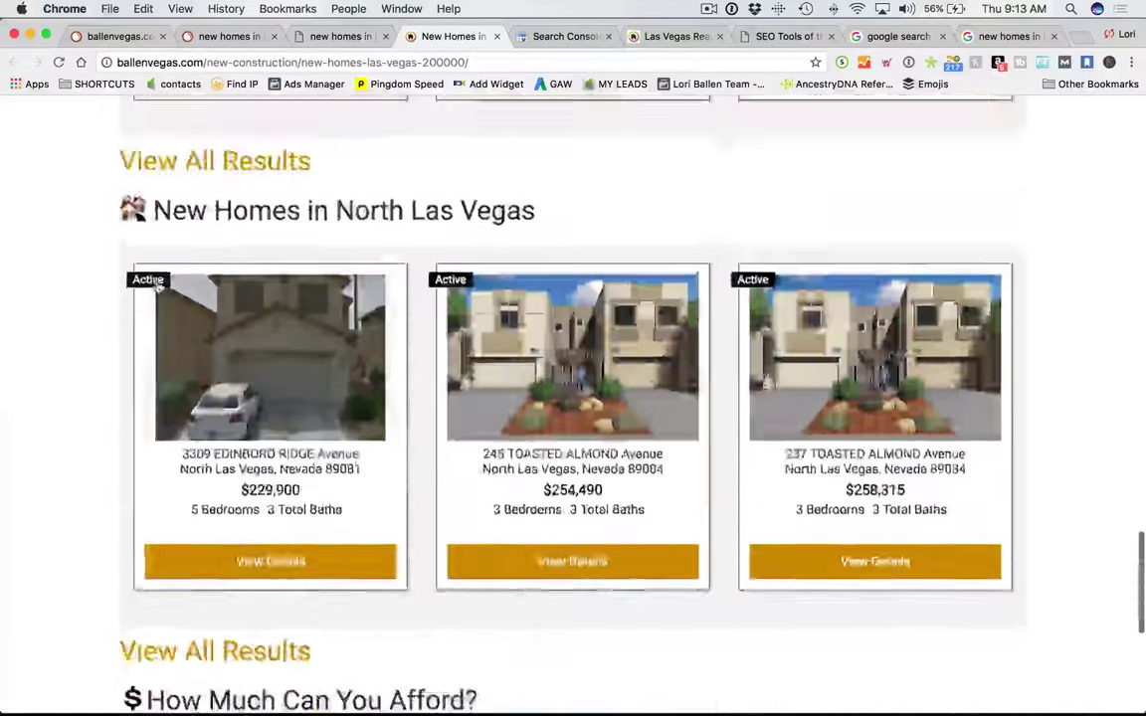
scroll(172, 287, "up", 9)
Examine the prices, locations and offer status of the homes listed under the landing page's main heading.
scroll(268, 220, "down", 4)
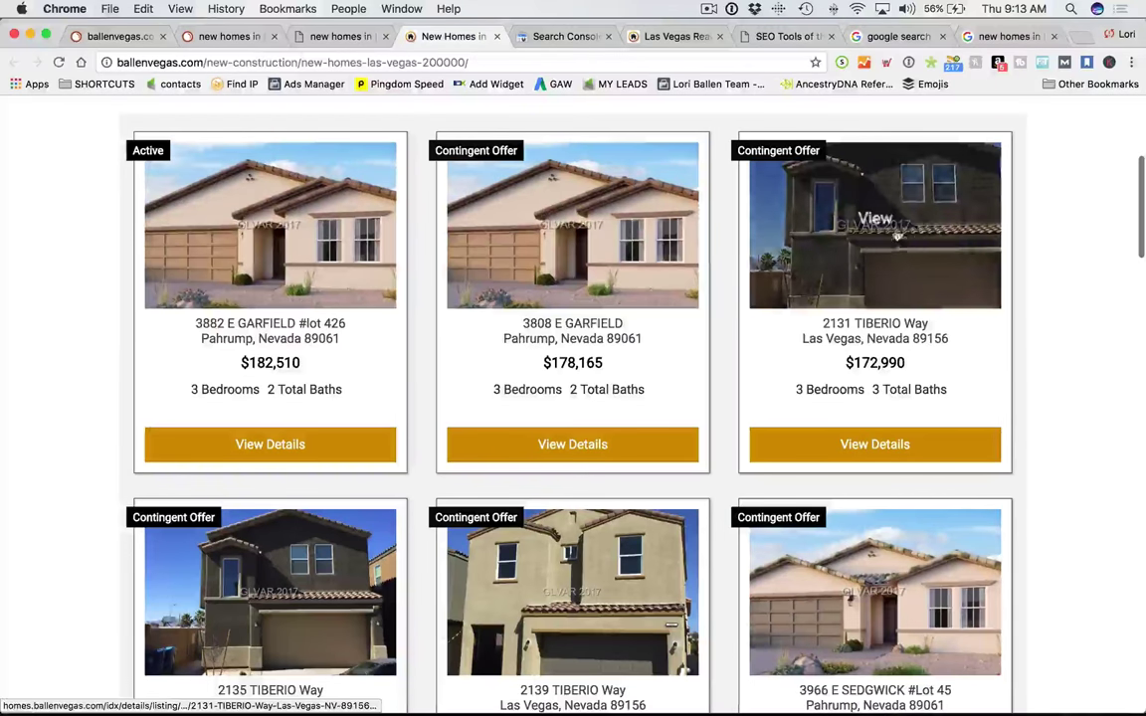
scroll(927, 266, "down", 1)
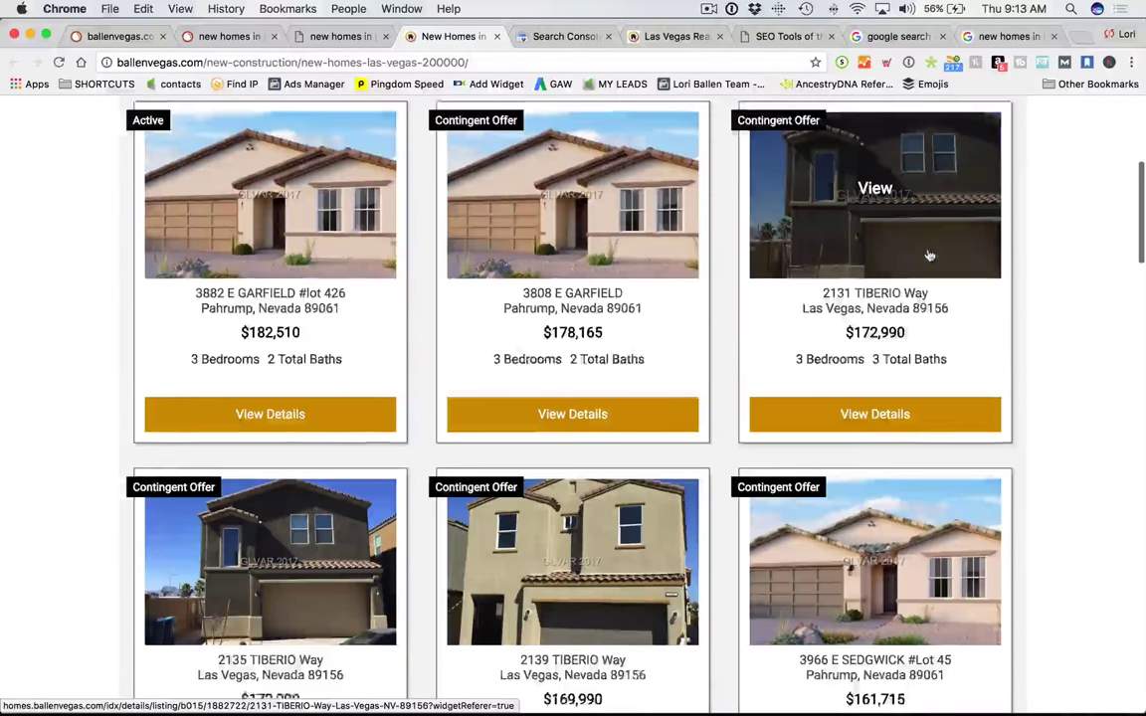
scroll(927, 264, "down", 2)
scroll(926, 252, "down", 3)
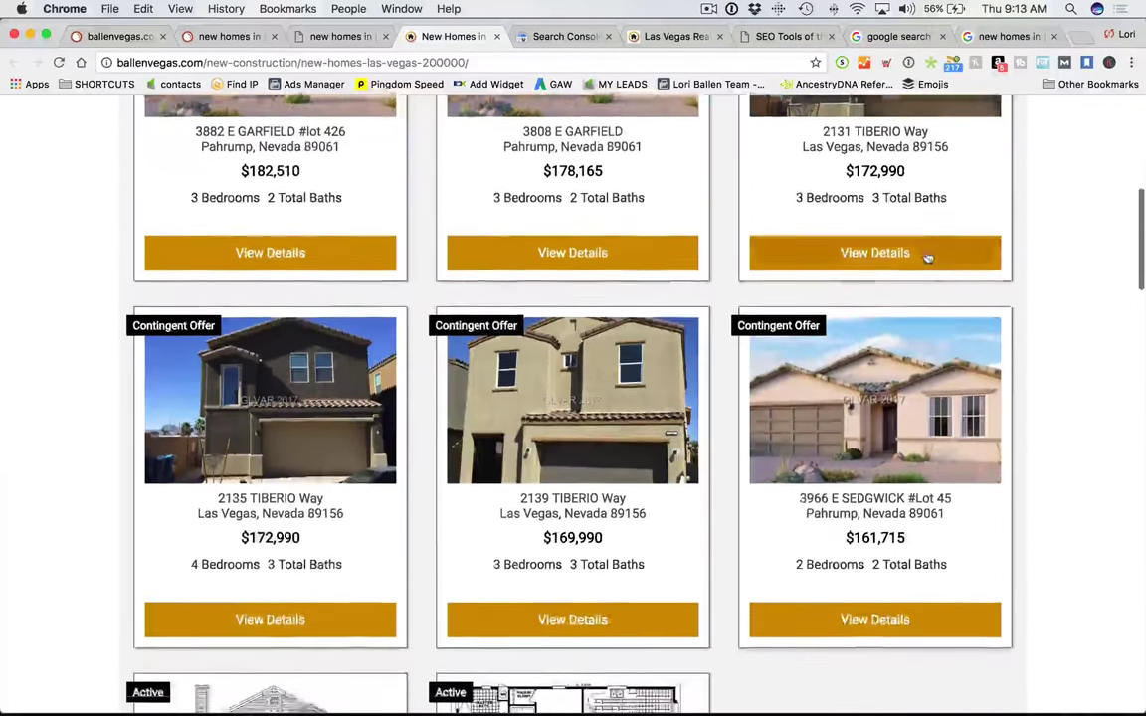
scroll(925, 256, "down", 2)
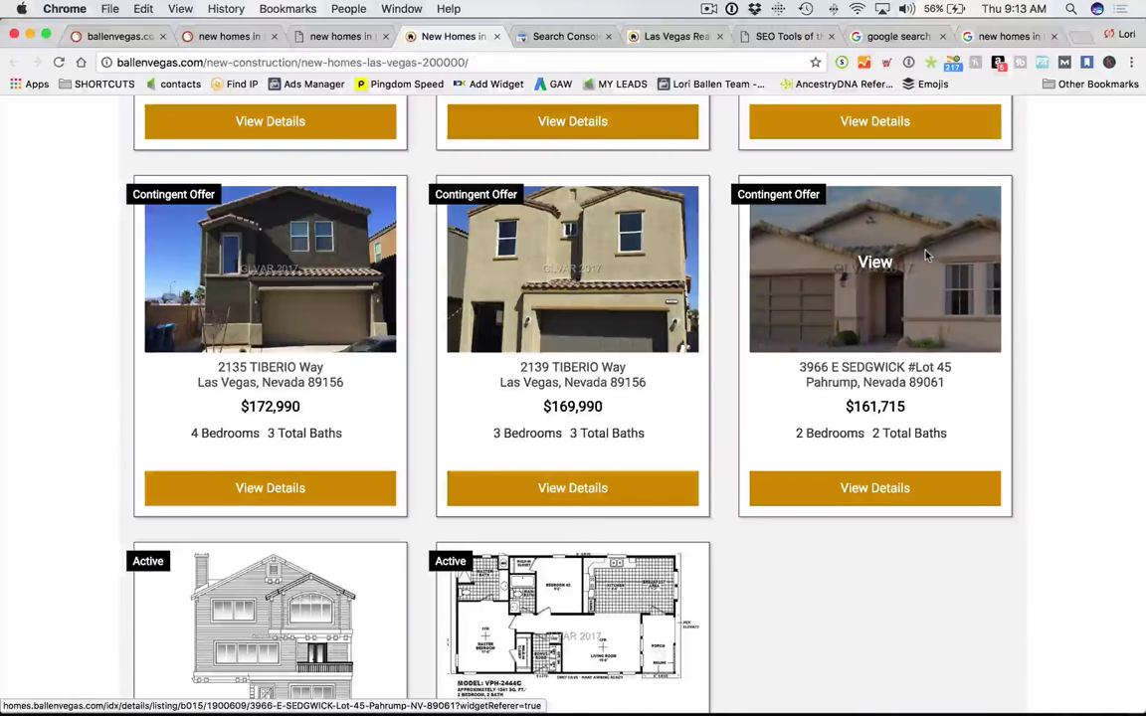
scroll(925, 256, "down", 3)
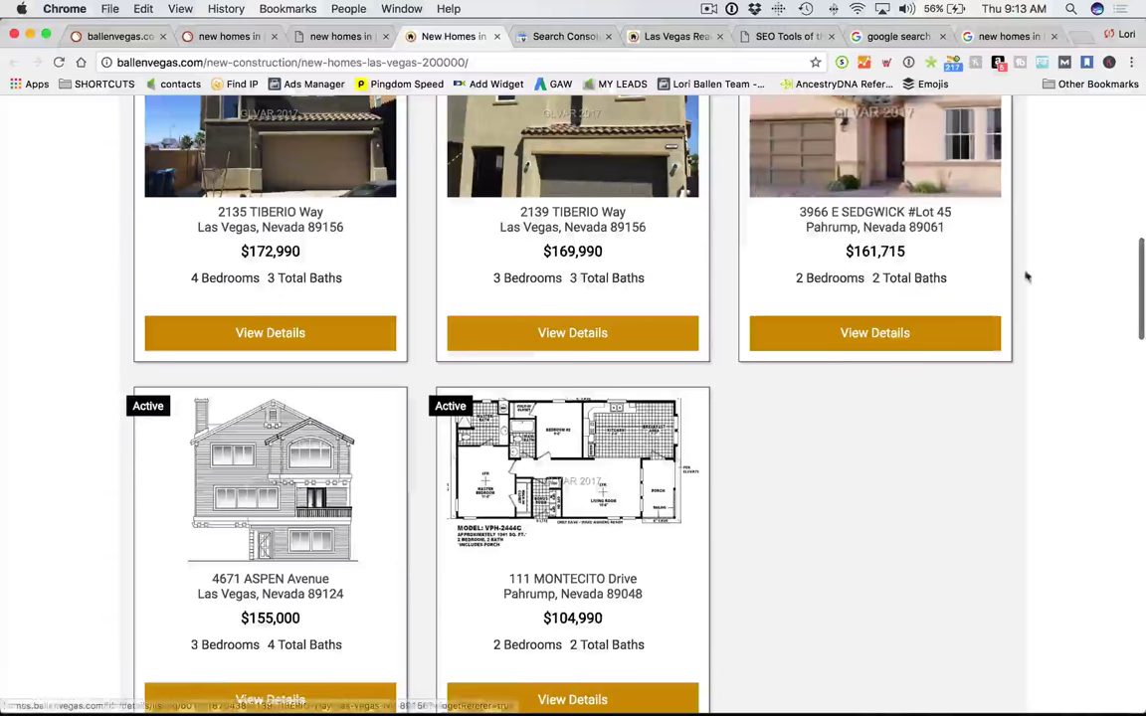
scroll(333, 542, "down", 2)
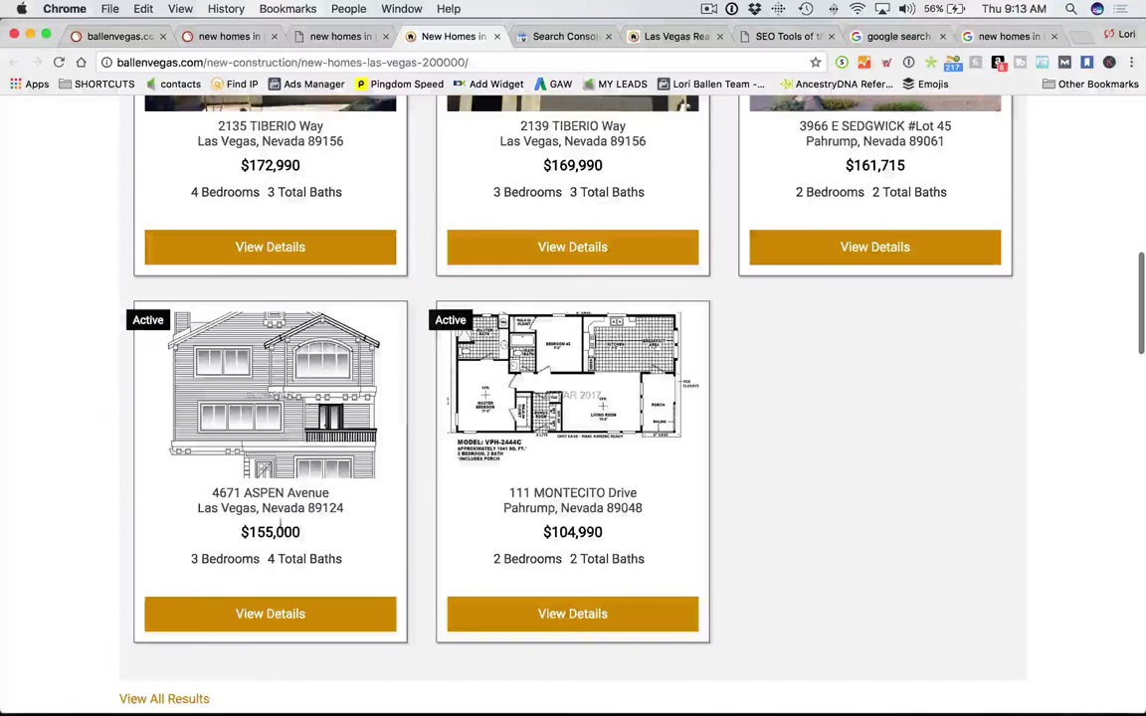
scroll(297, 425, "down", 2)
scroll(504, 453, "up", 3)
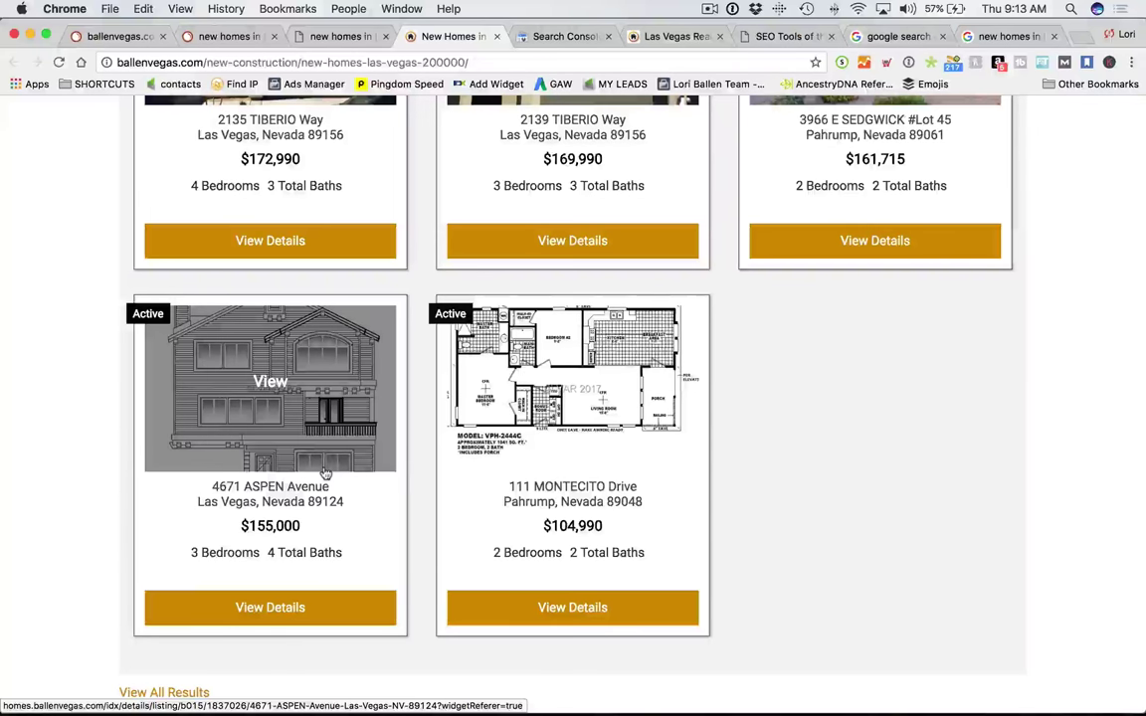
scroll(328, 468, "down", 1)
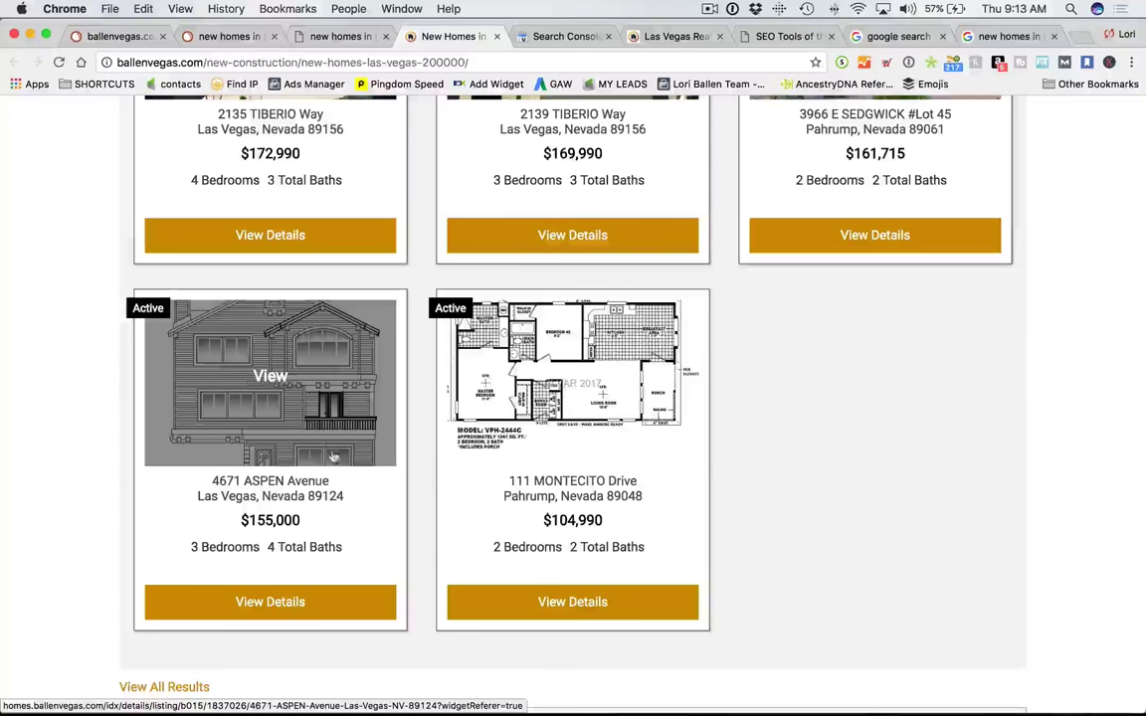
scroll(333, 457, "down", 2)
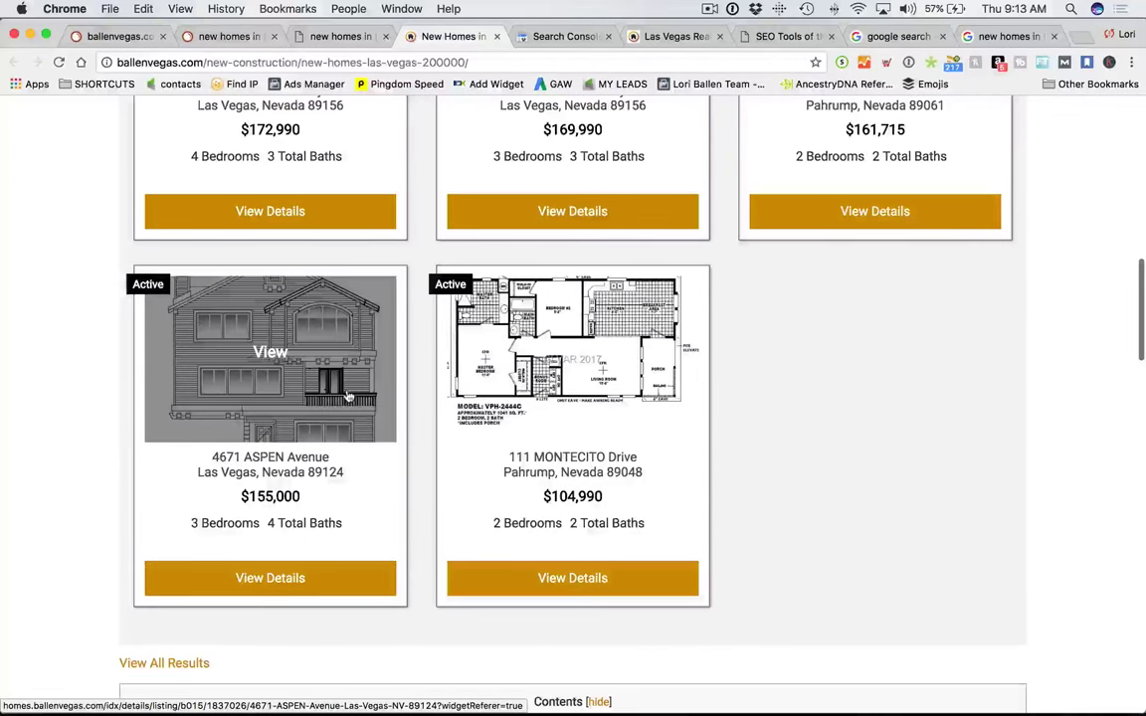
scroll(348, 396, "up", 5)
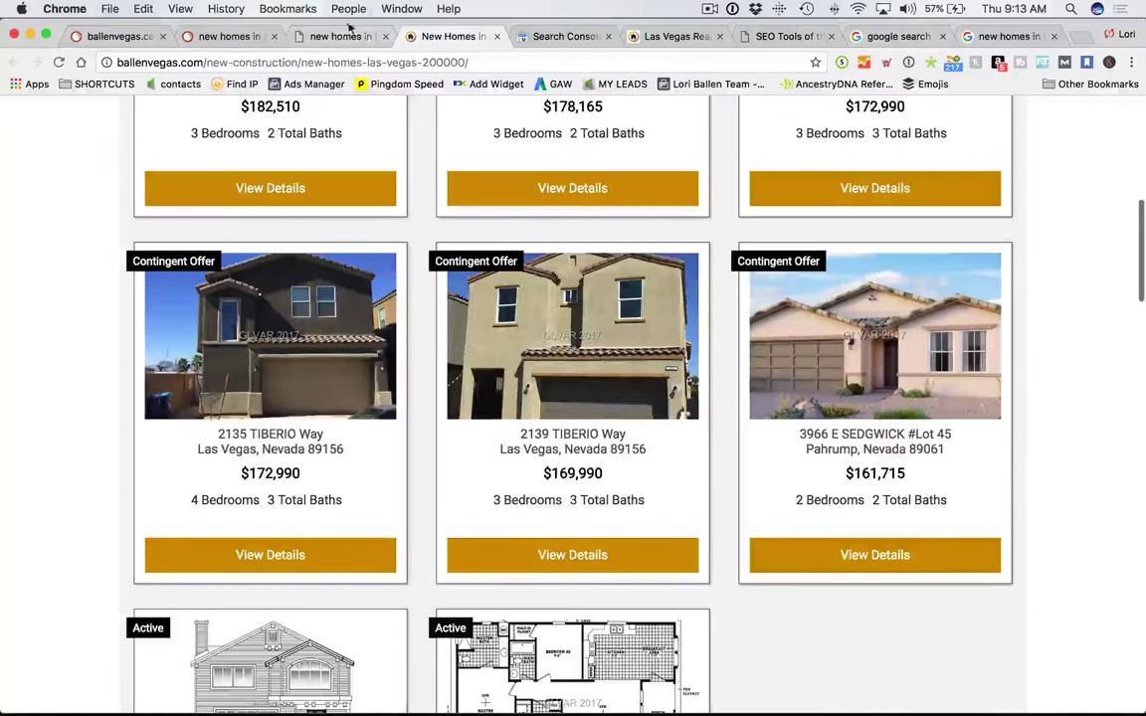
Go back to the SEMrush phrase match report for the under $200,000 phrase and review its keyword table.
left_click(338, 36)
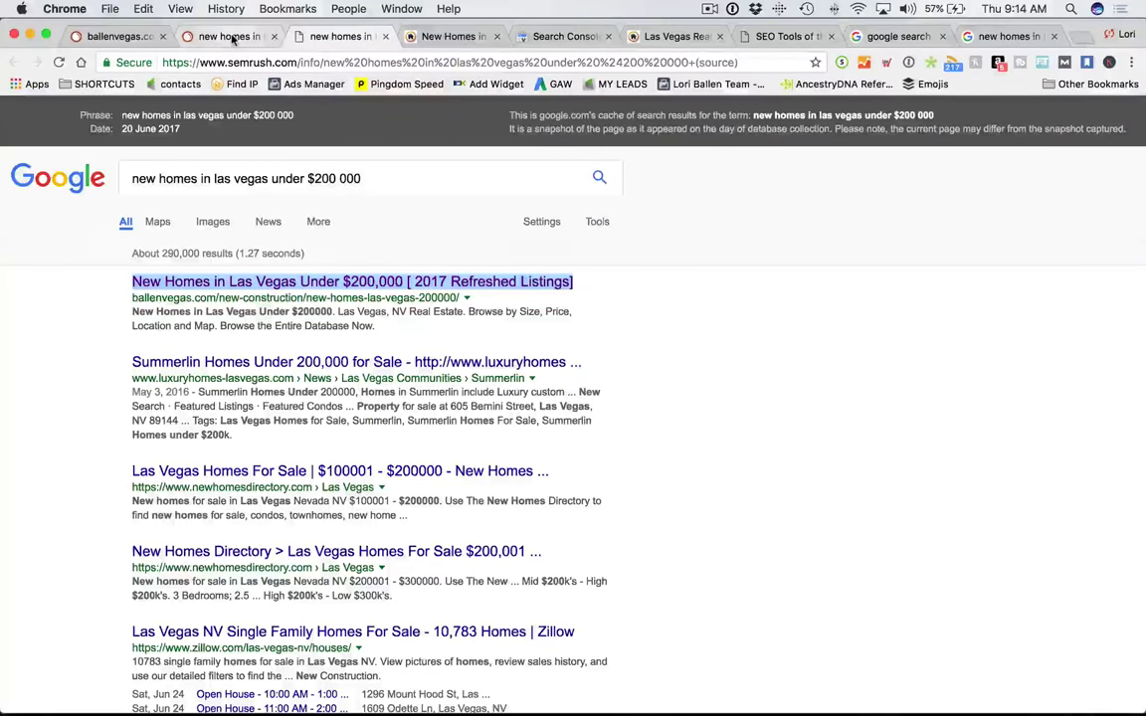
left_click(232, 37)
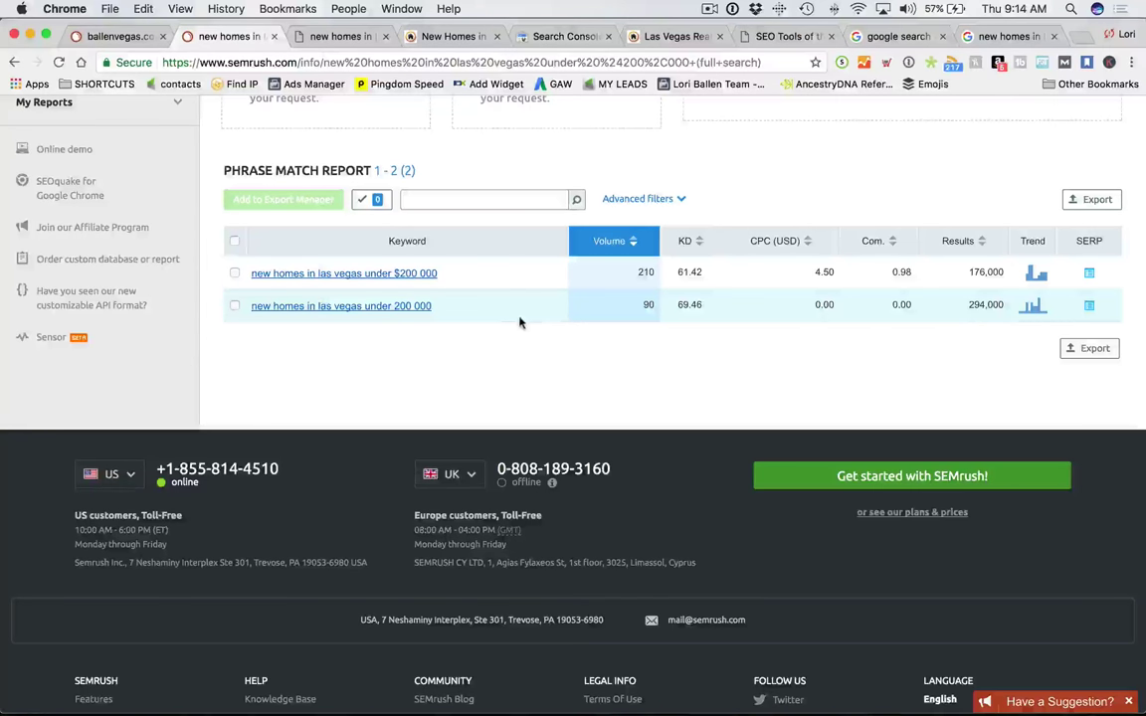
scroll(482, 310, "up", 1)
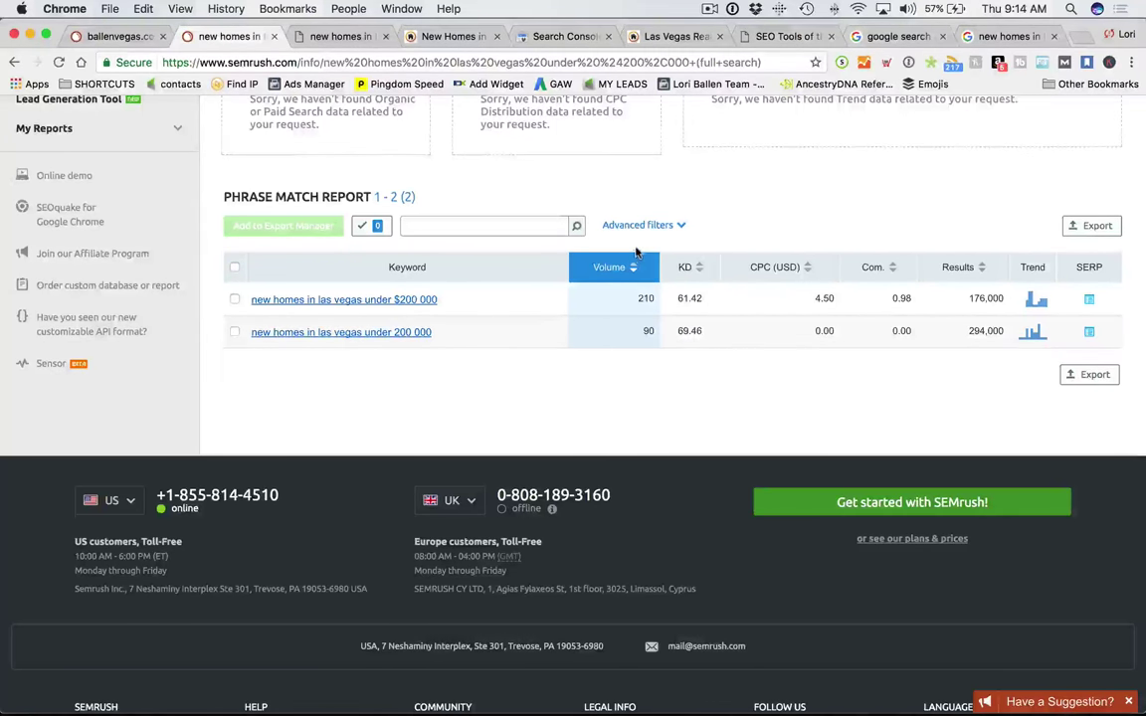
Return to the ballenvegas.com landing page for new homes under $200,000 and skim its listings down to the North Las Vegas section.
left_click(345, 37)
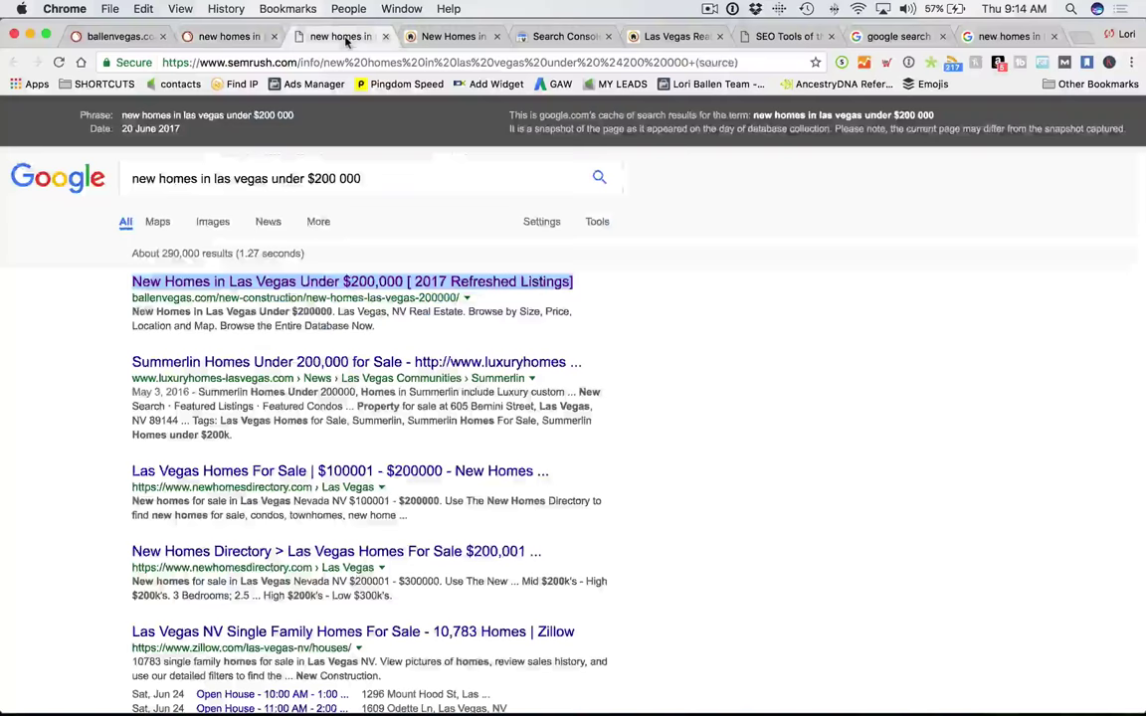
left_click(434, 40)
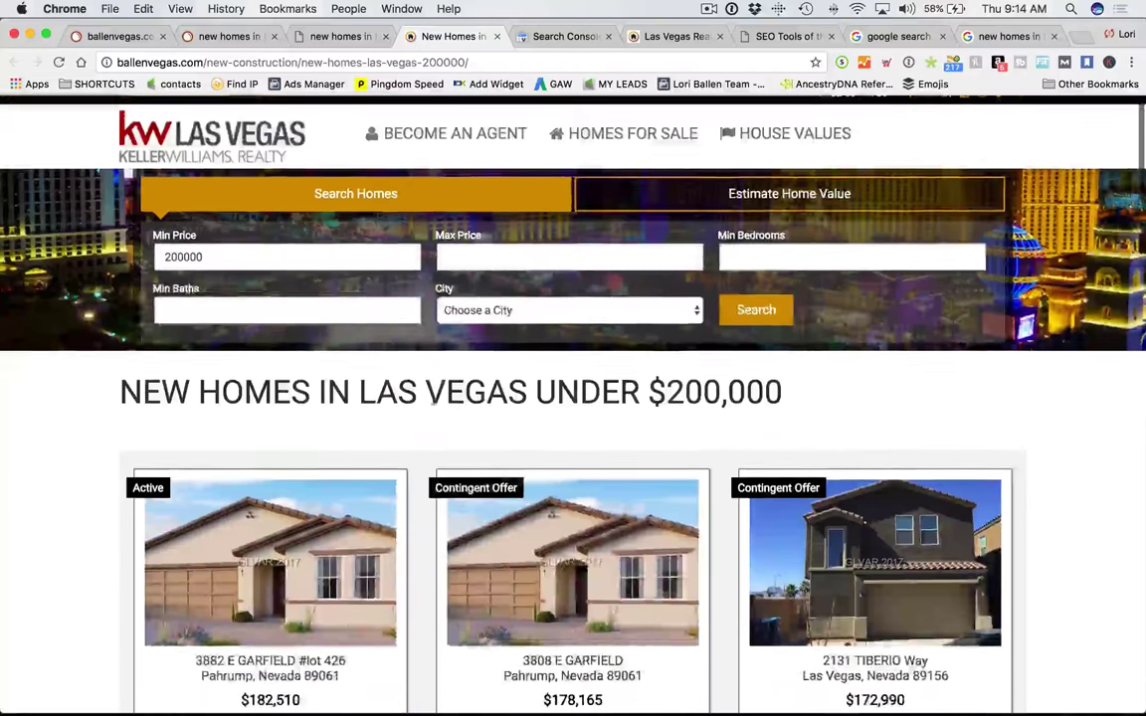
scroll(433, 408, "down", 4)
scroll(433, 408, "down", 12)
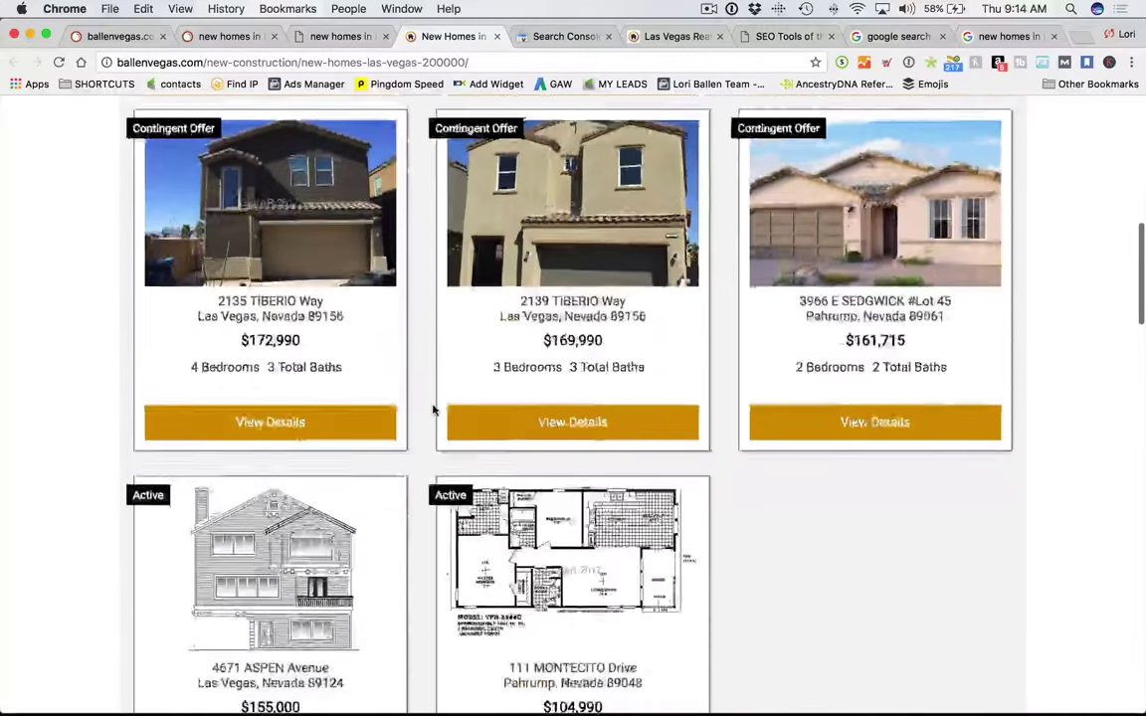
scroll(447, 413, "down", 15)
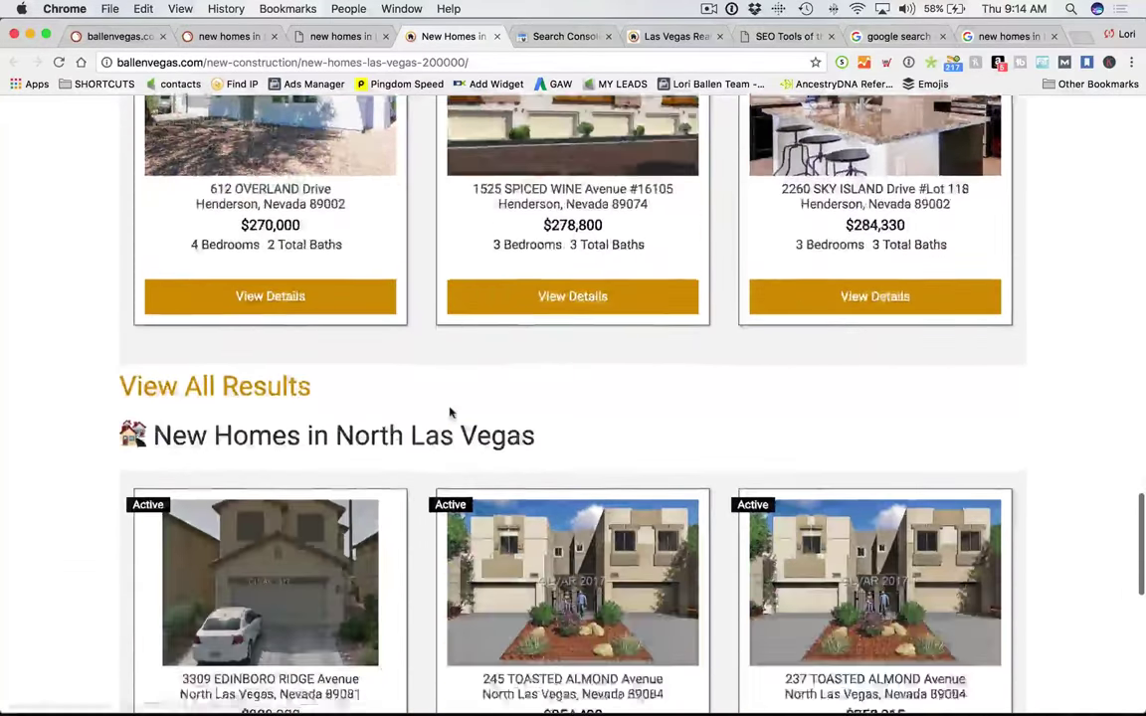
scroll(446, 416, "down", 1)
scroll(447, 416, "up", 15)
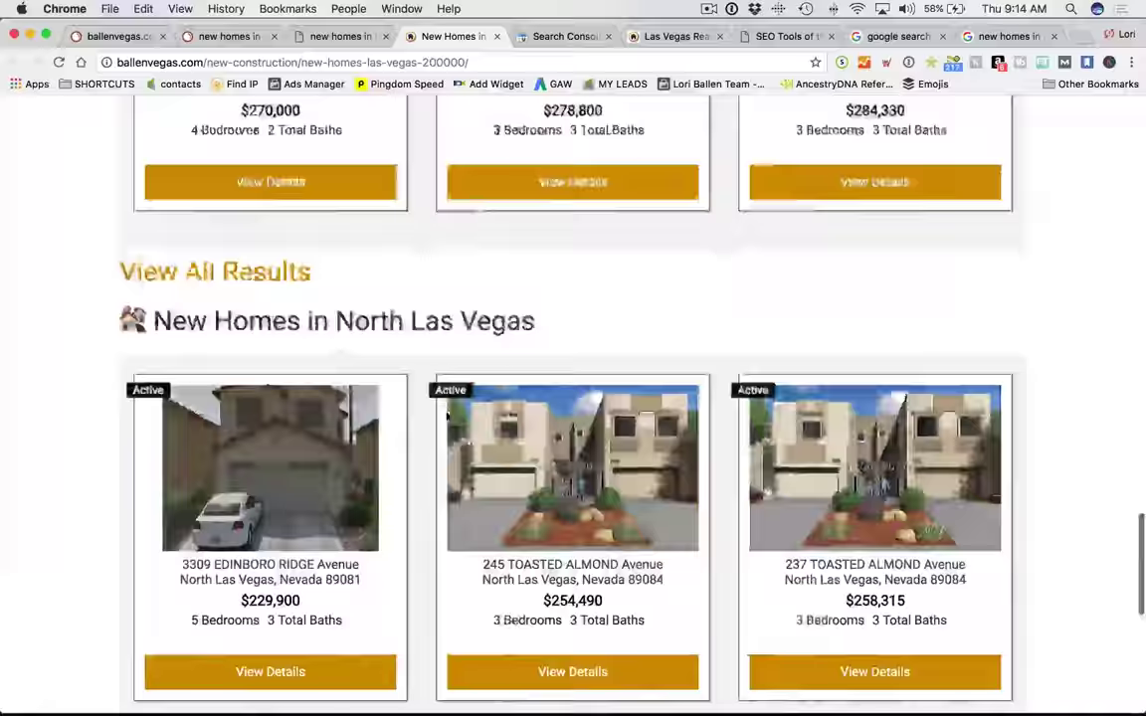
scroll(497, 417, "up", 4)
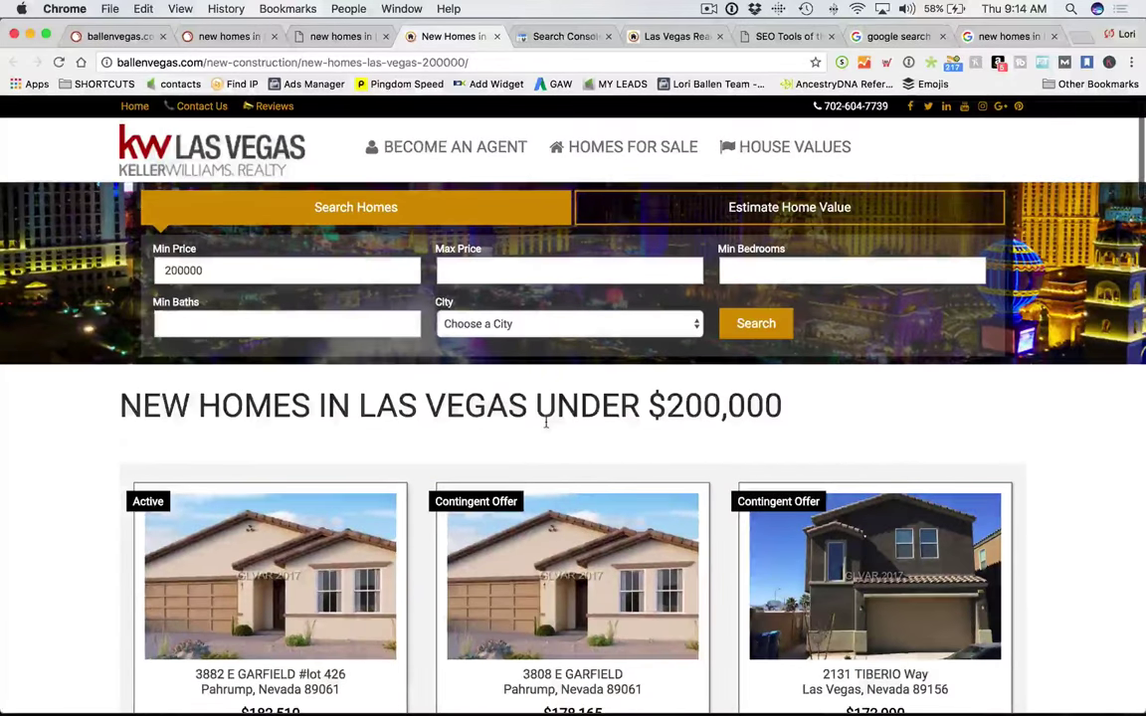
scroll(555, 422, "down", 2)
scroll(557, 426, "down", 2)
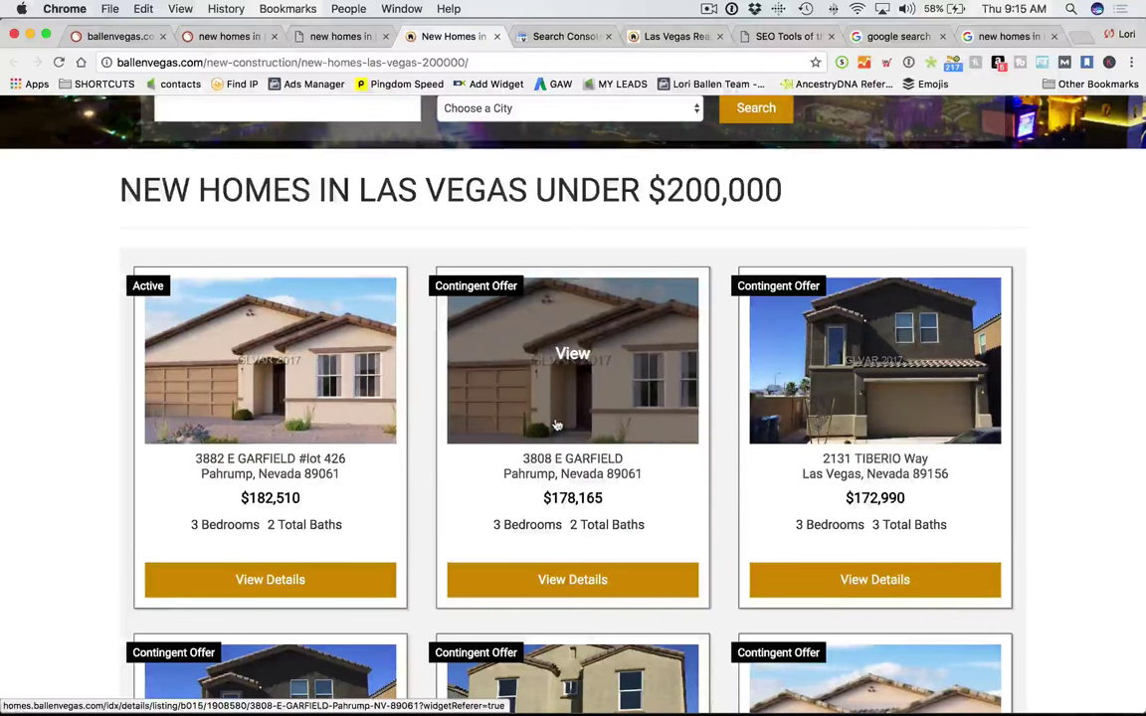
Switch back to the SEMrush organic positions report for ballenvegas.com and skim its keyword table.
left_click(121, 38)
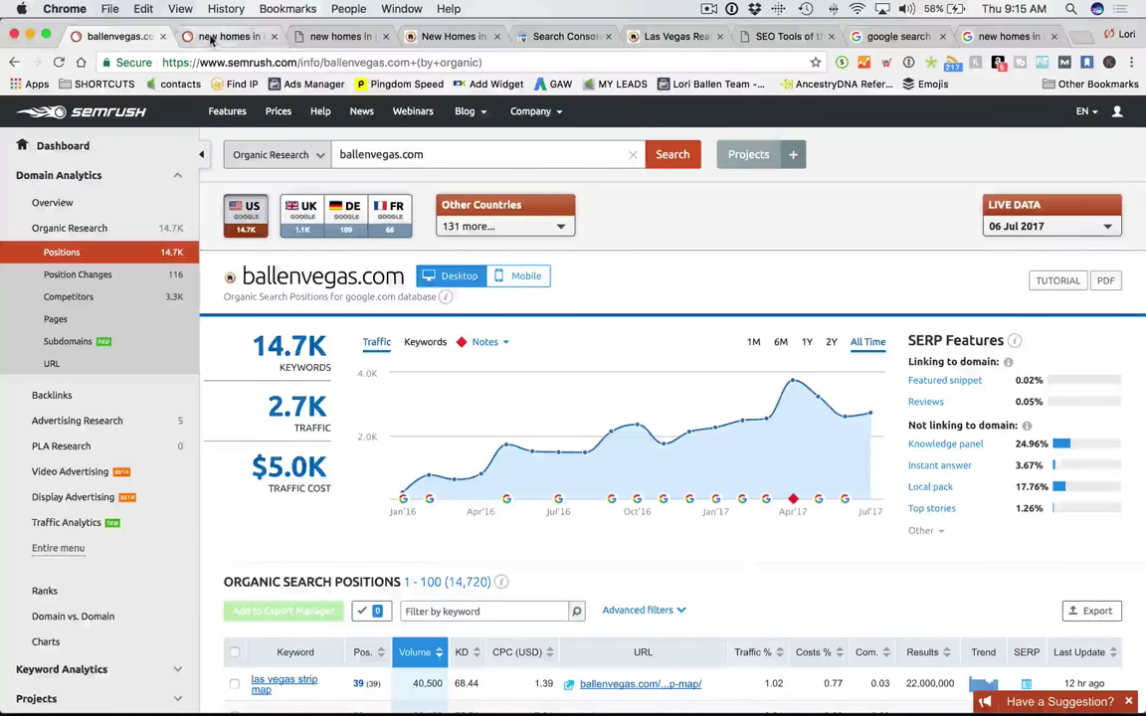
scroll(467, 412, "down", 5)
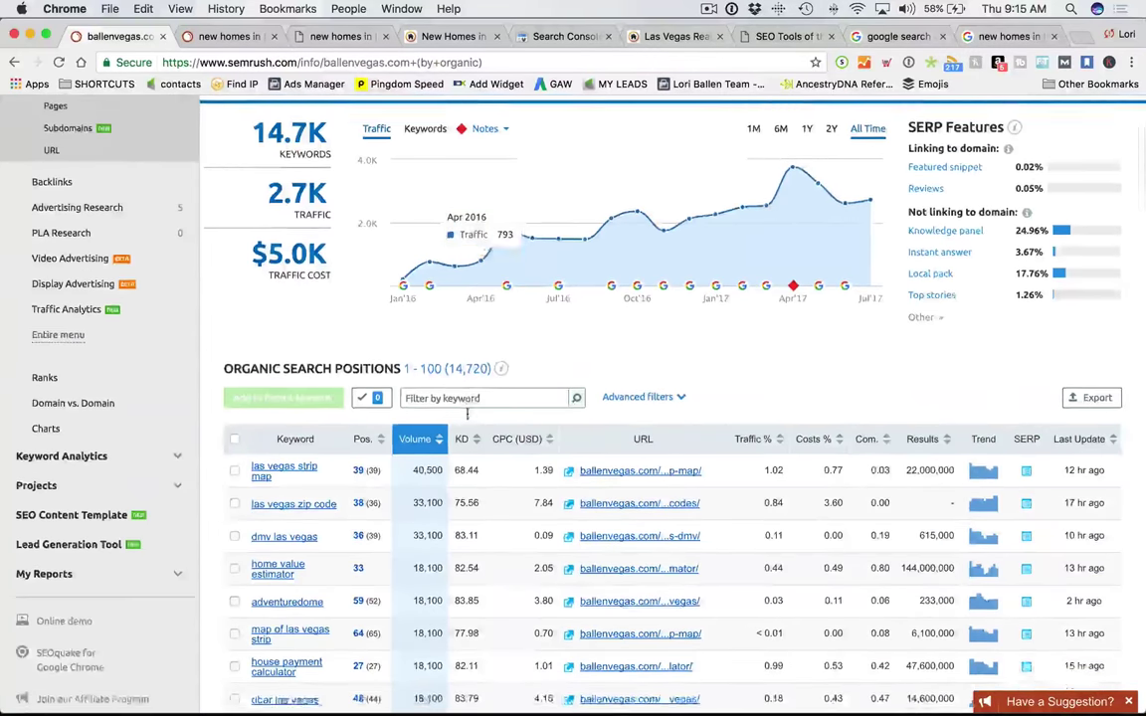
scroll(467, 412, "down", 3)
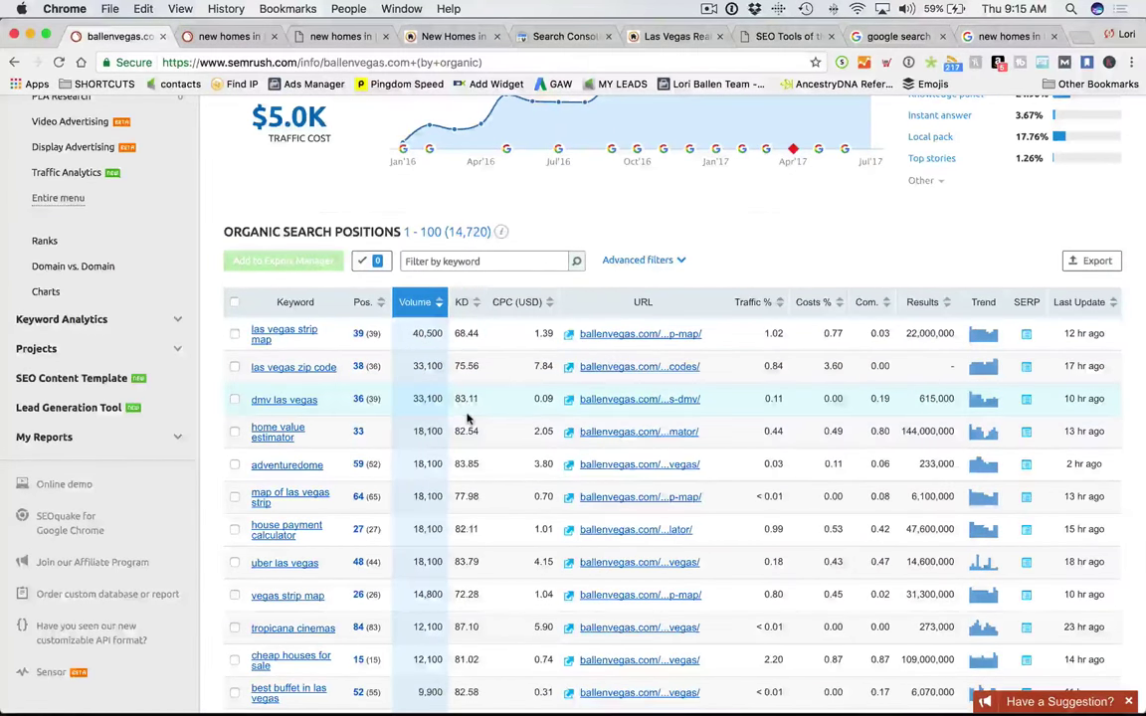
scroll(467, 420, "up", 8)
Open the Domain Overview of ballenvegas.com and review its search traffic, backlinks, top organic keywords and main competitors.
left_click(353, 288)
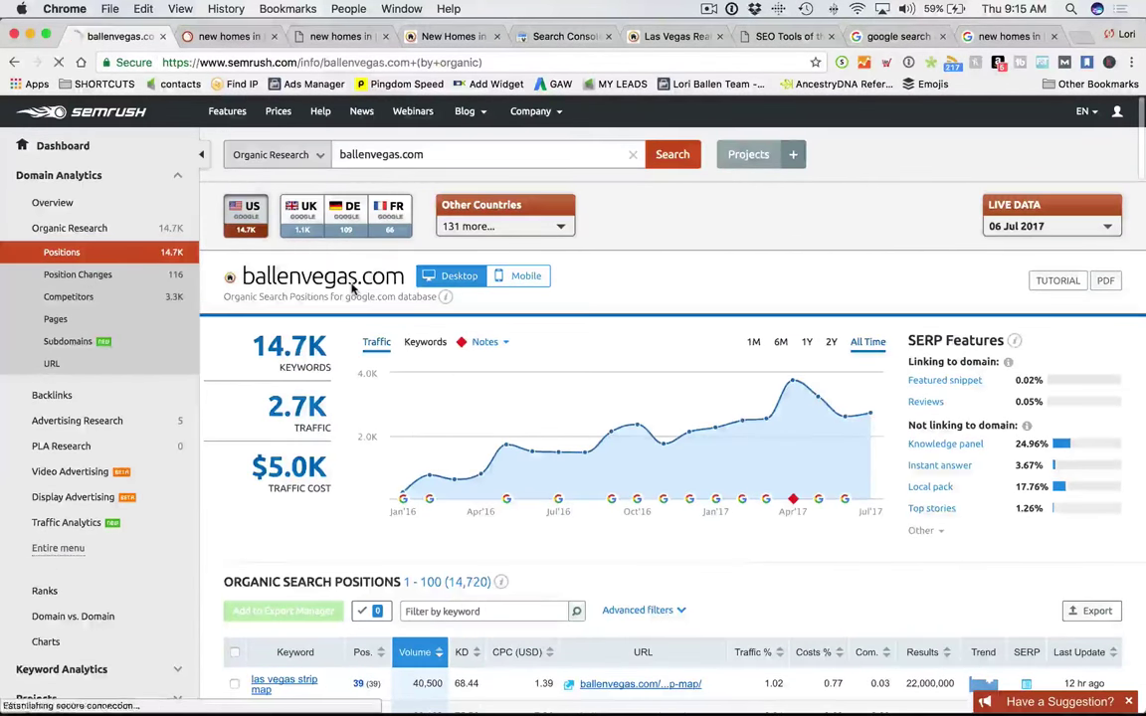
scroll(361, 283, "down", 2)
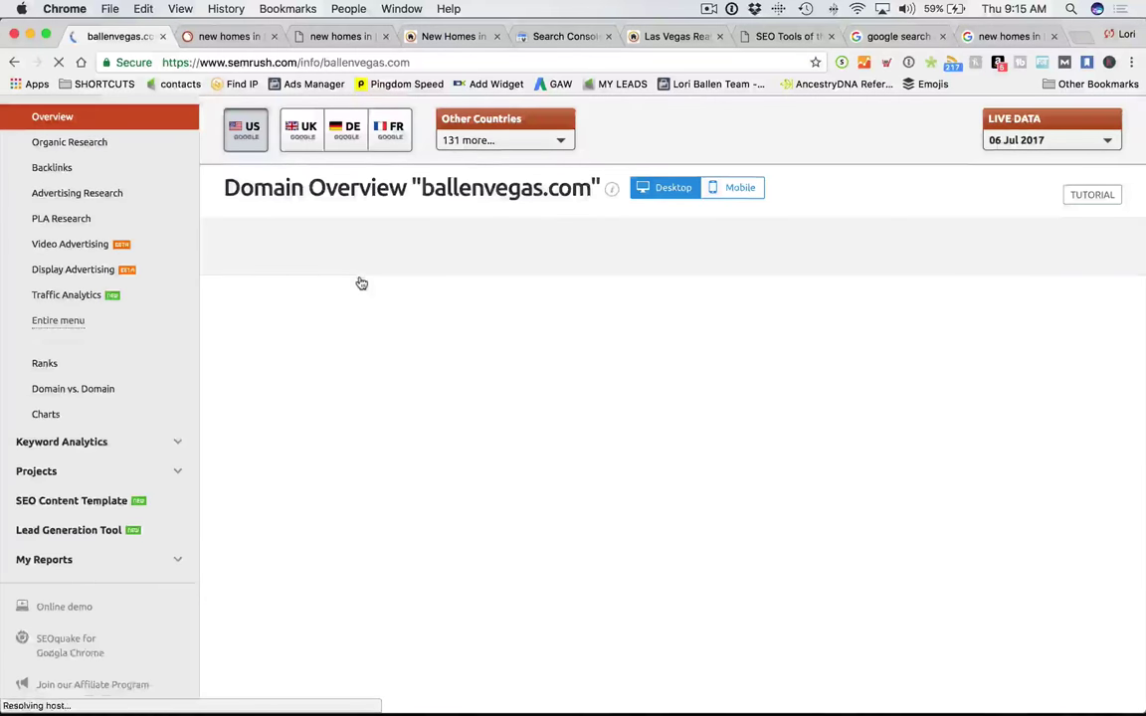
scroll(589, 407, "down", 4)
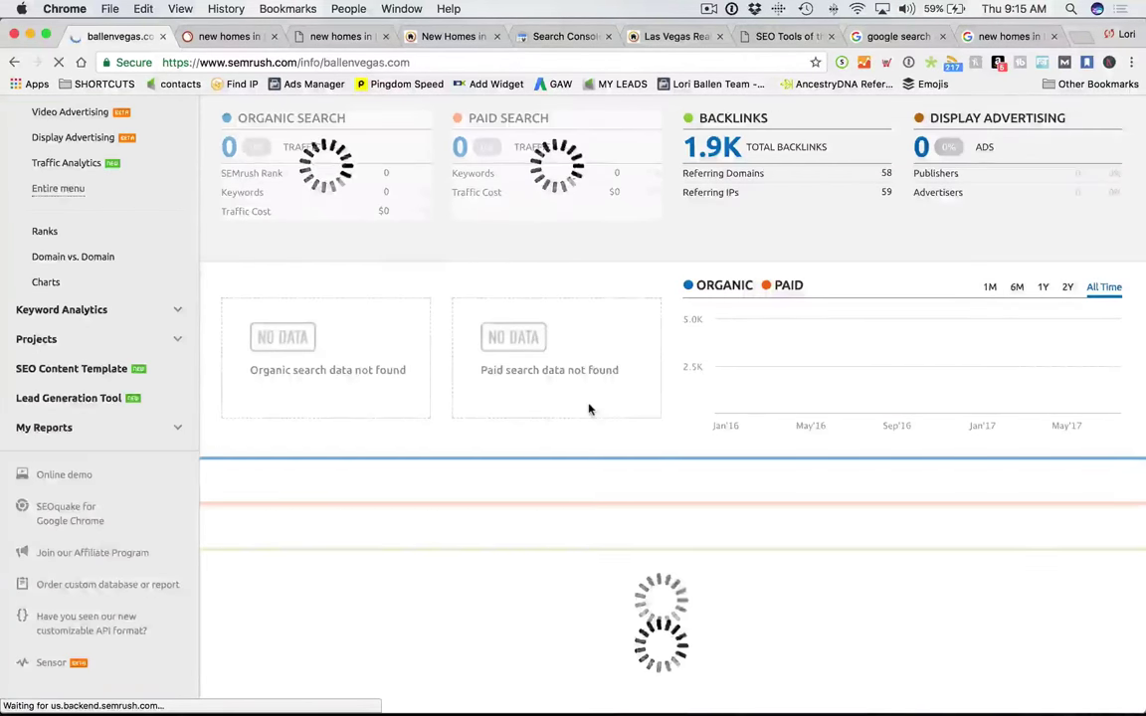
scroll(604, 417, "up", 6)
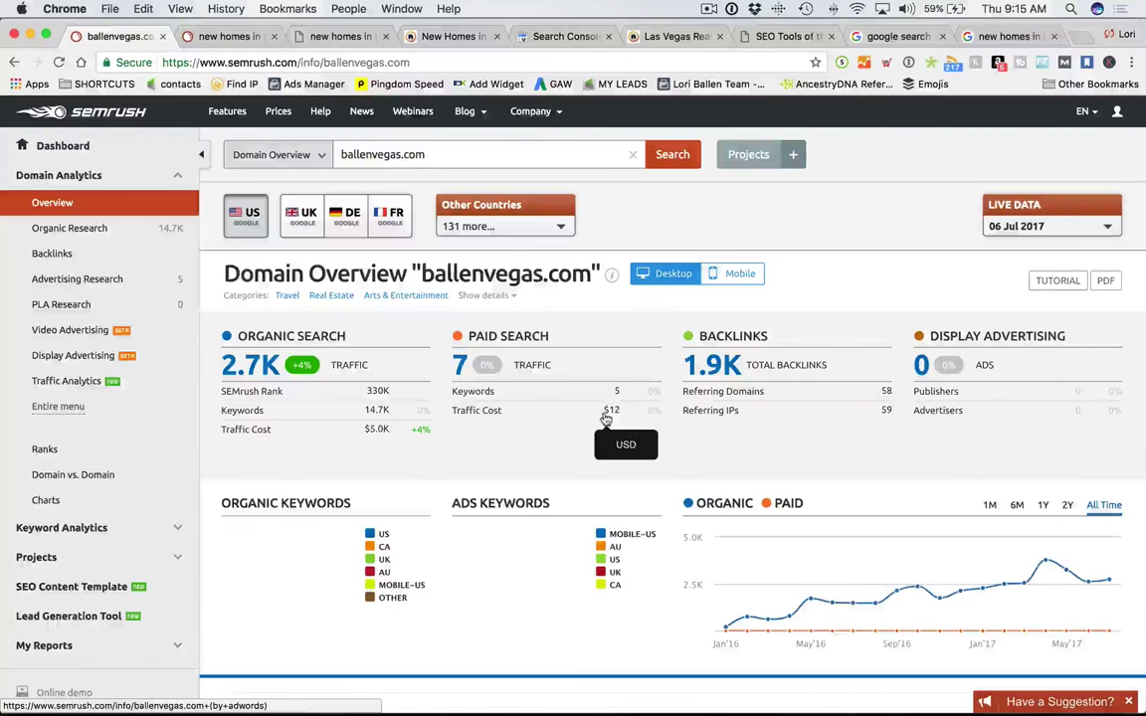
scroll(154, 333, "down", 10)
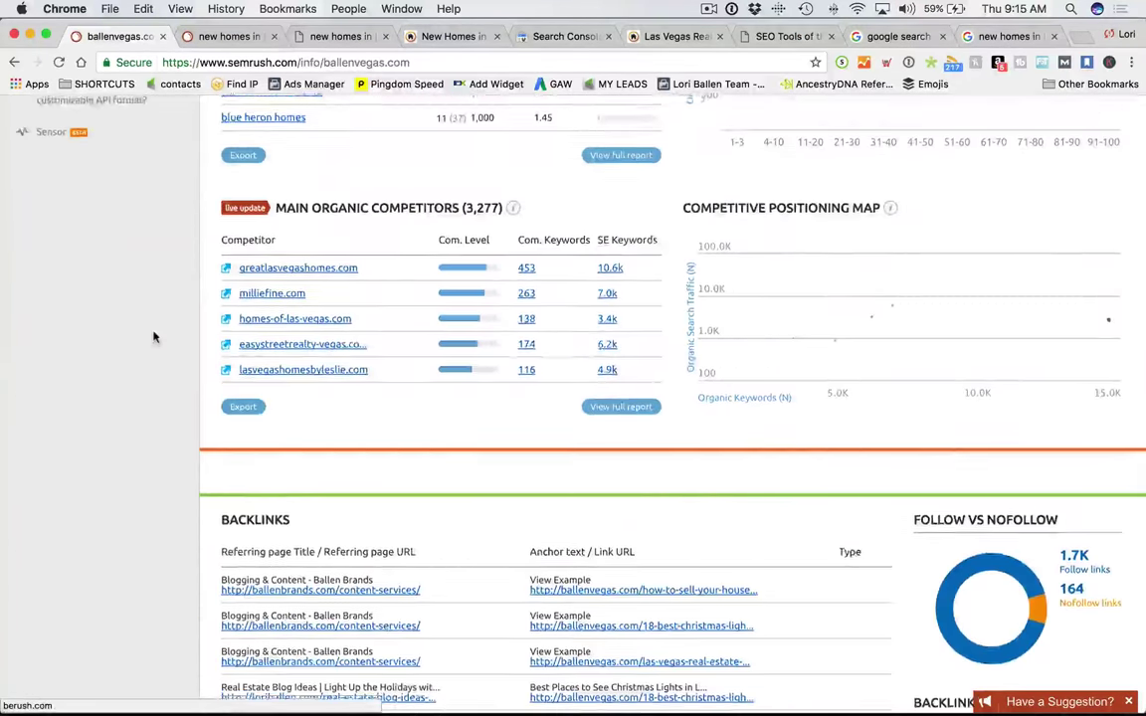
scroll(612, 390, "up", 4)
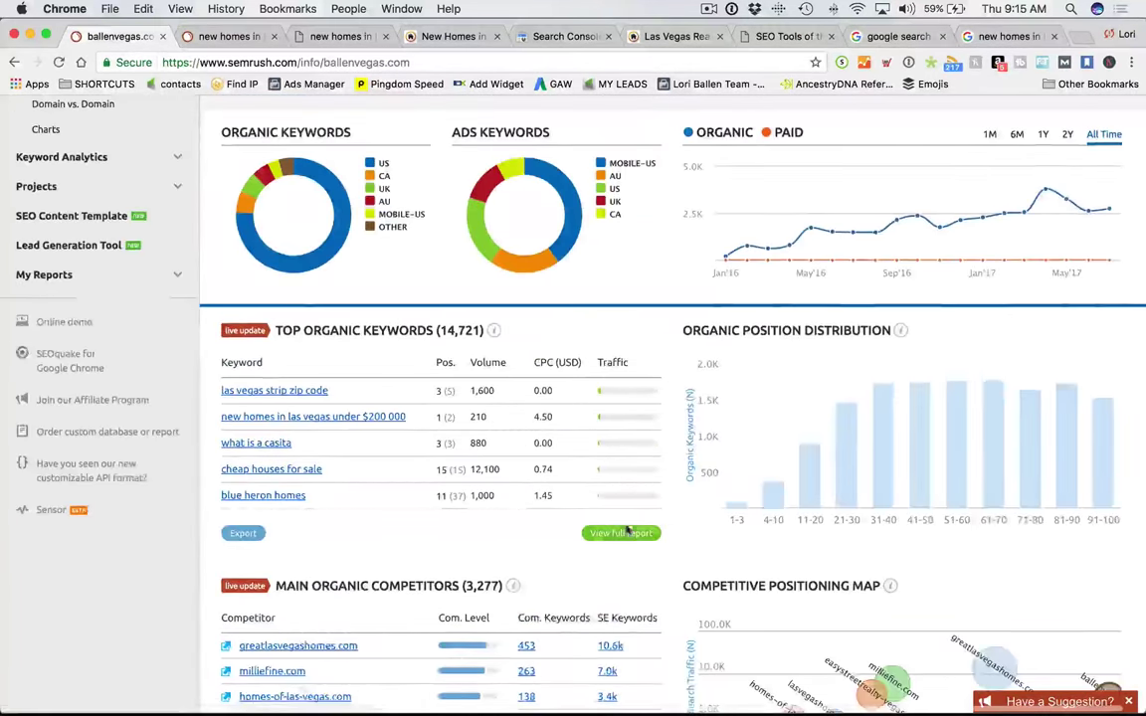
Open the full report of ballenvegas.com's top organic keywords and sort the positions by traffic percentage, highest first.
left_click(617, 532)
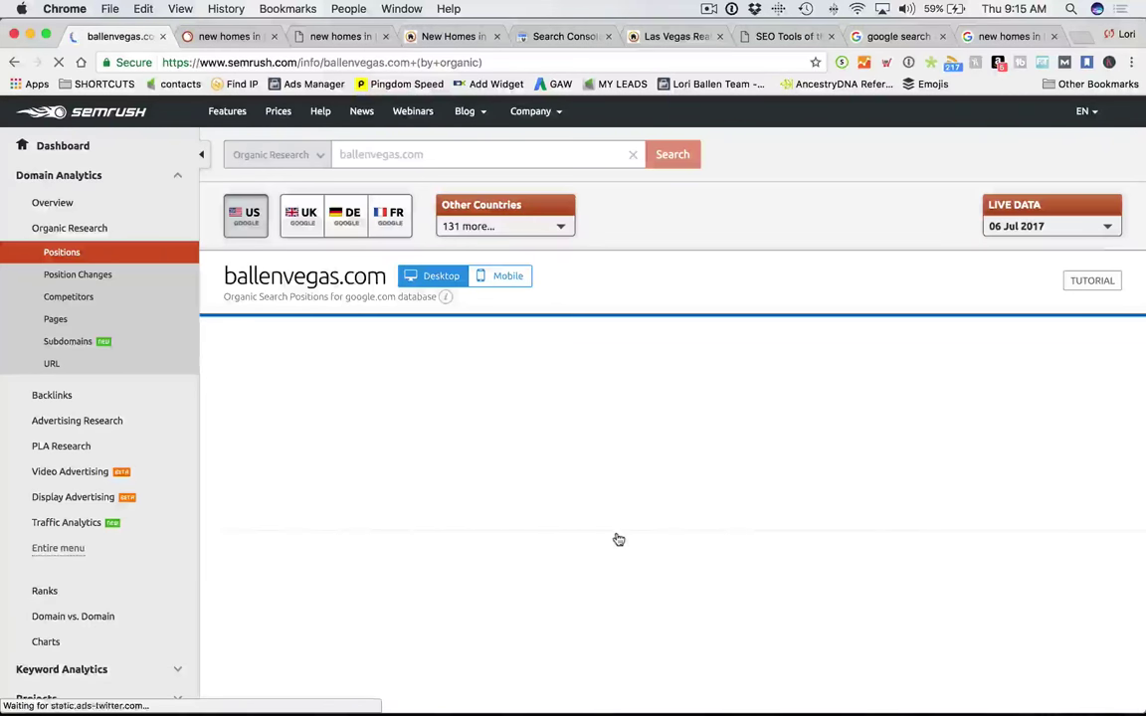
scroll(488, 454, "down", 3)
scroll(488, 455, "down", 3)
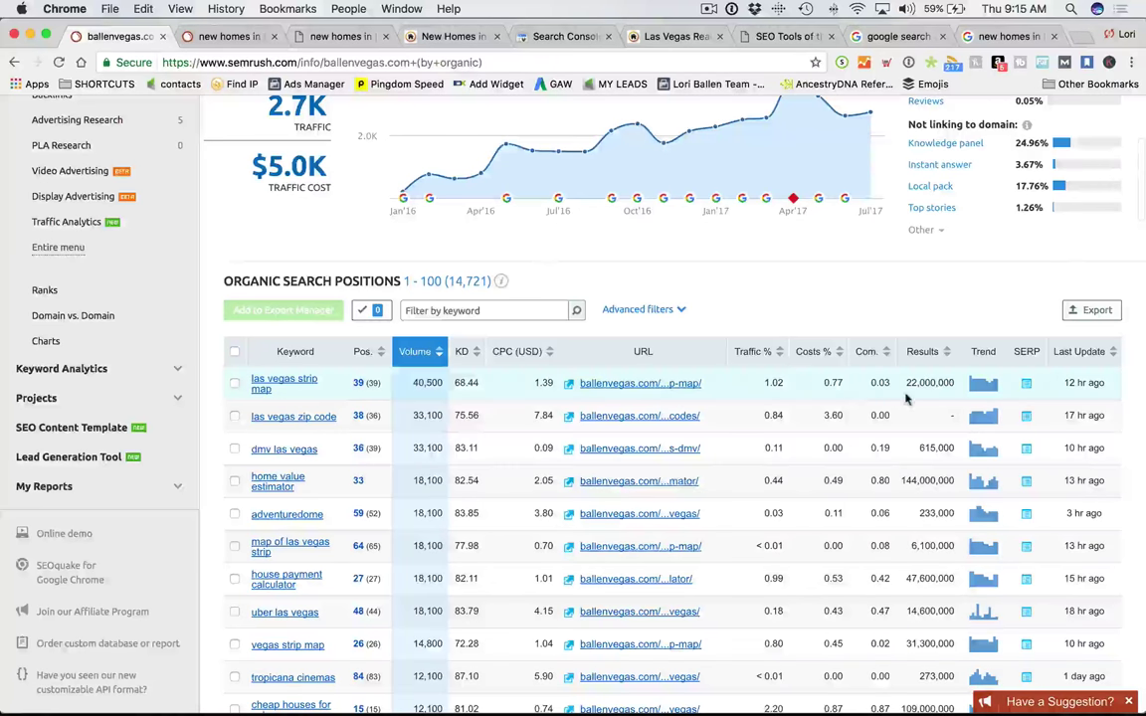
left_click(759, 355)
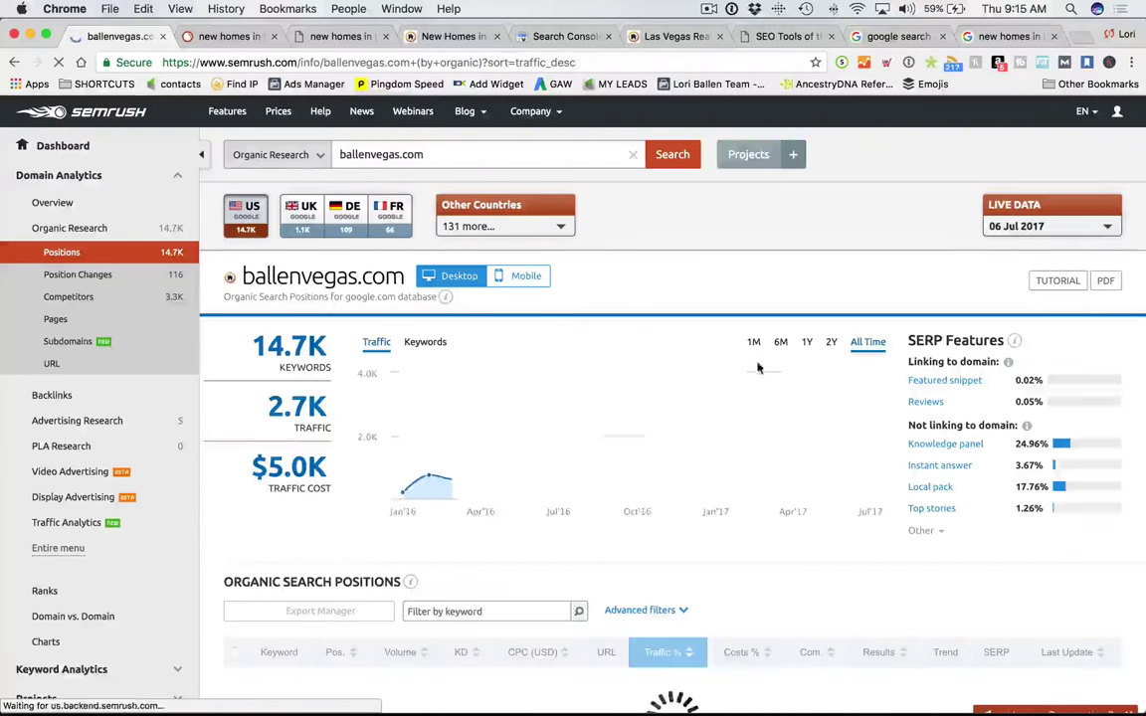
scroll(757, 363, "down", 4)
scroll(757, 368, "down", 5)
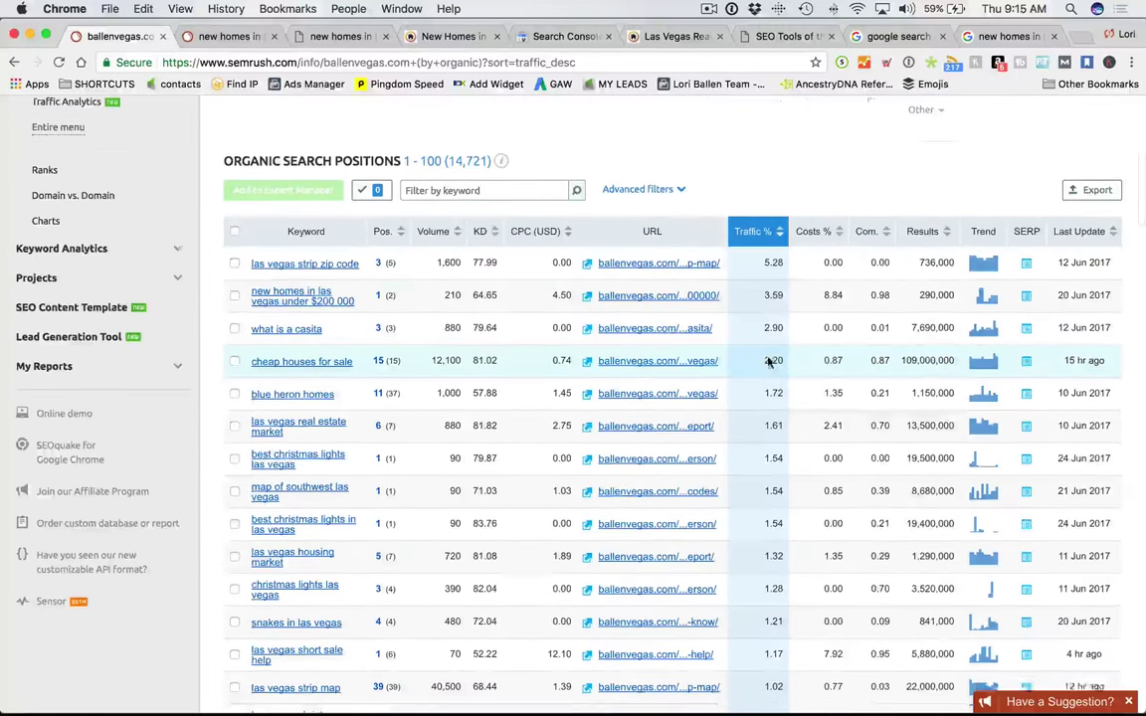
Examine the highest-traffic keywords, from "las vegas strip zip code" down to "las vegas real estate market".
scroll(767, 358, "down", 1)
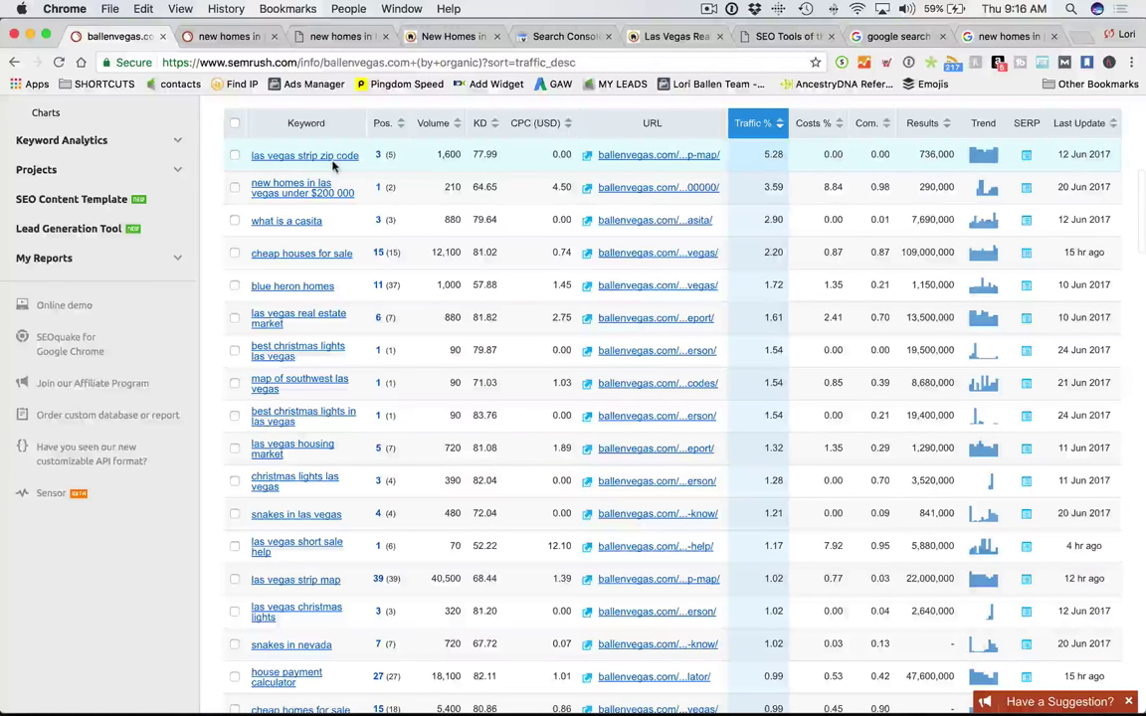
scroll(329, 170, "down", 1)
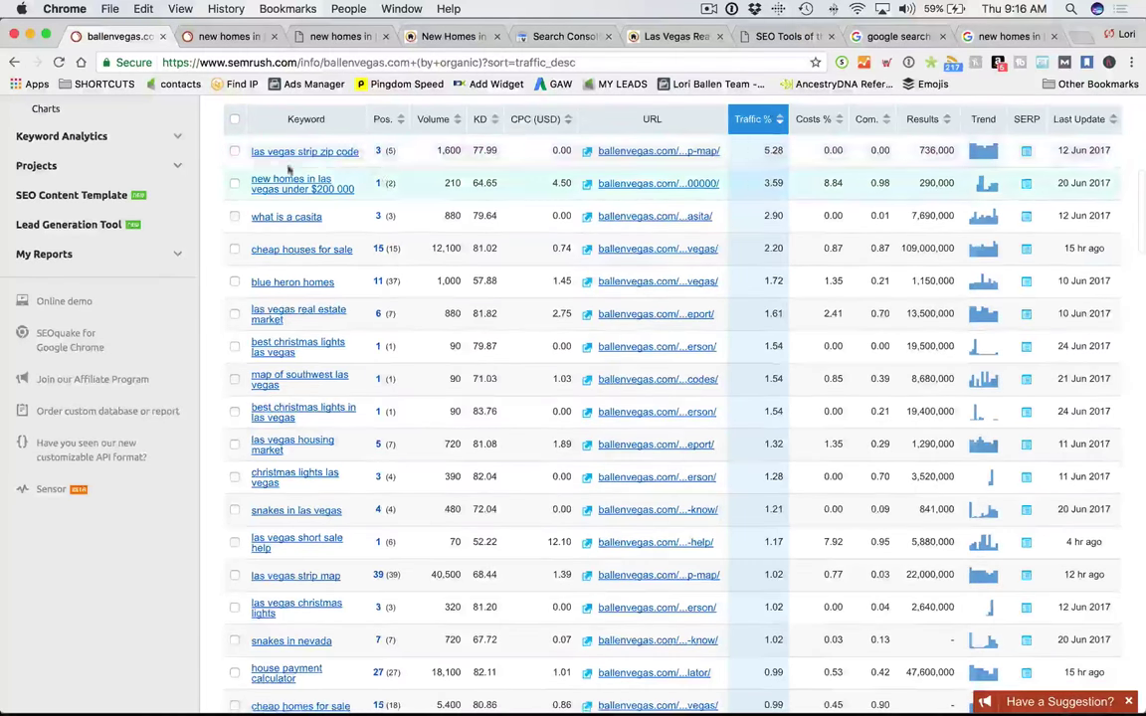
scroll(325, 159, "down", 1)
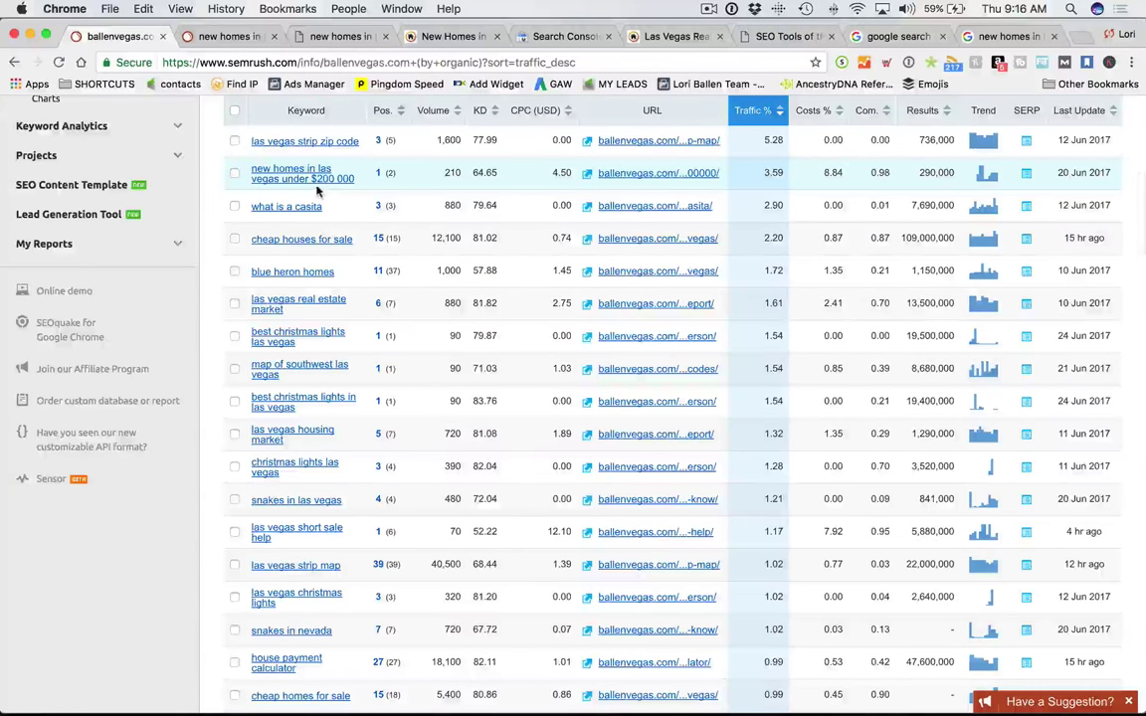
scroll(336, 194, "down", 1)
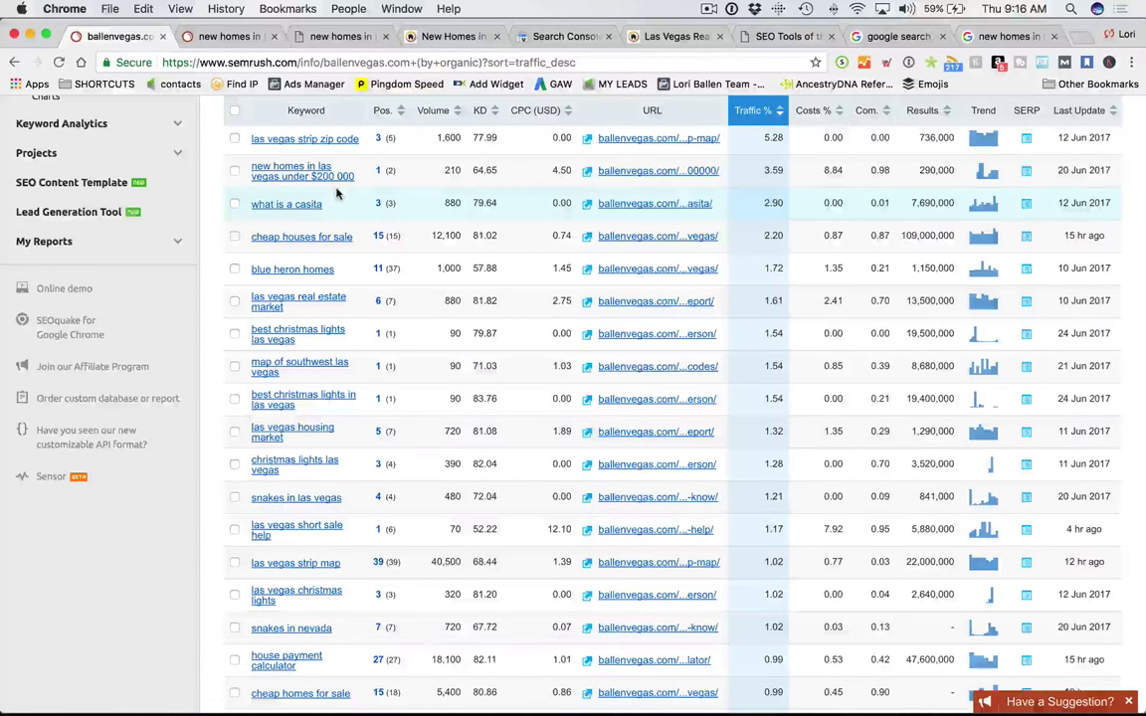
scroll(298, 191, "down", 2)
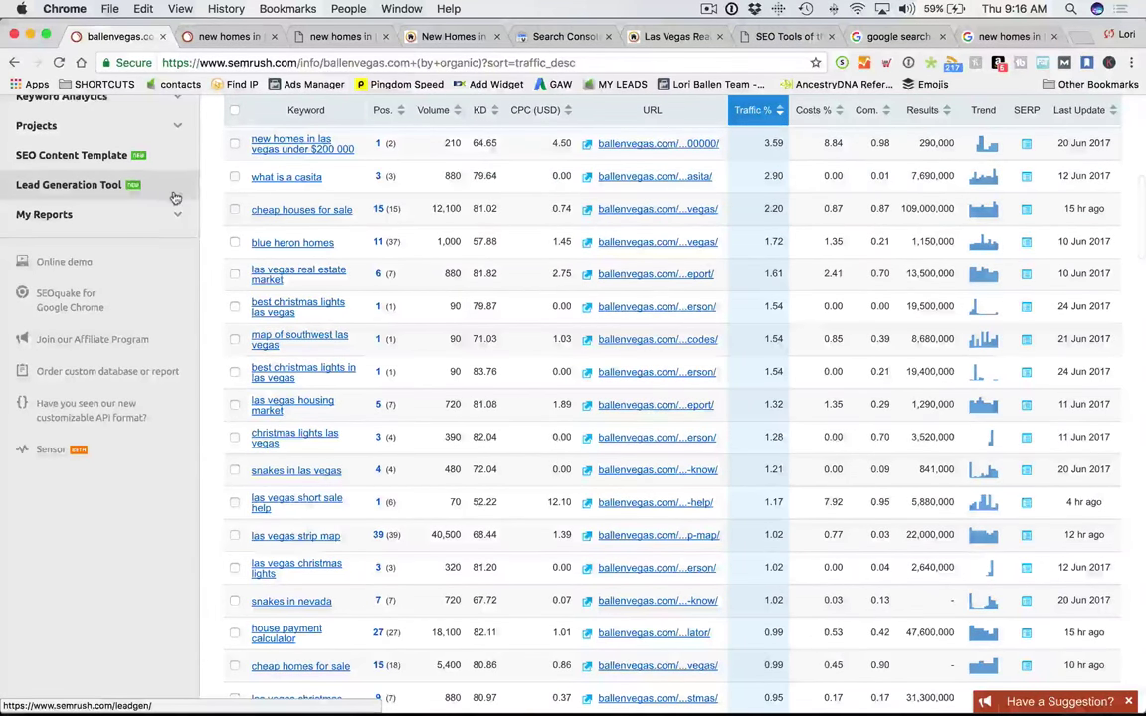
scroll(207, 194, "down", 2)
scroll(317, 164, "down", 2)
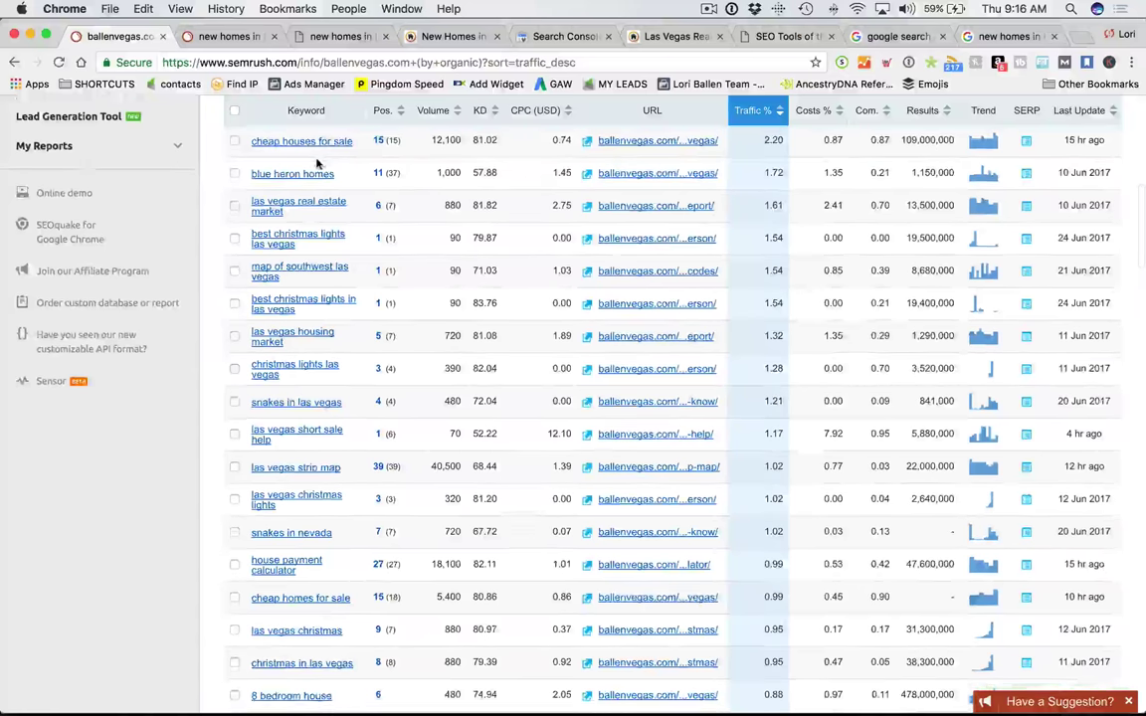
scroll(333, 162, "down", 3)
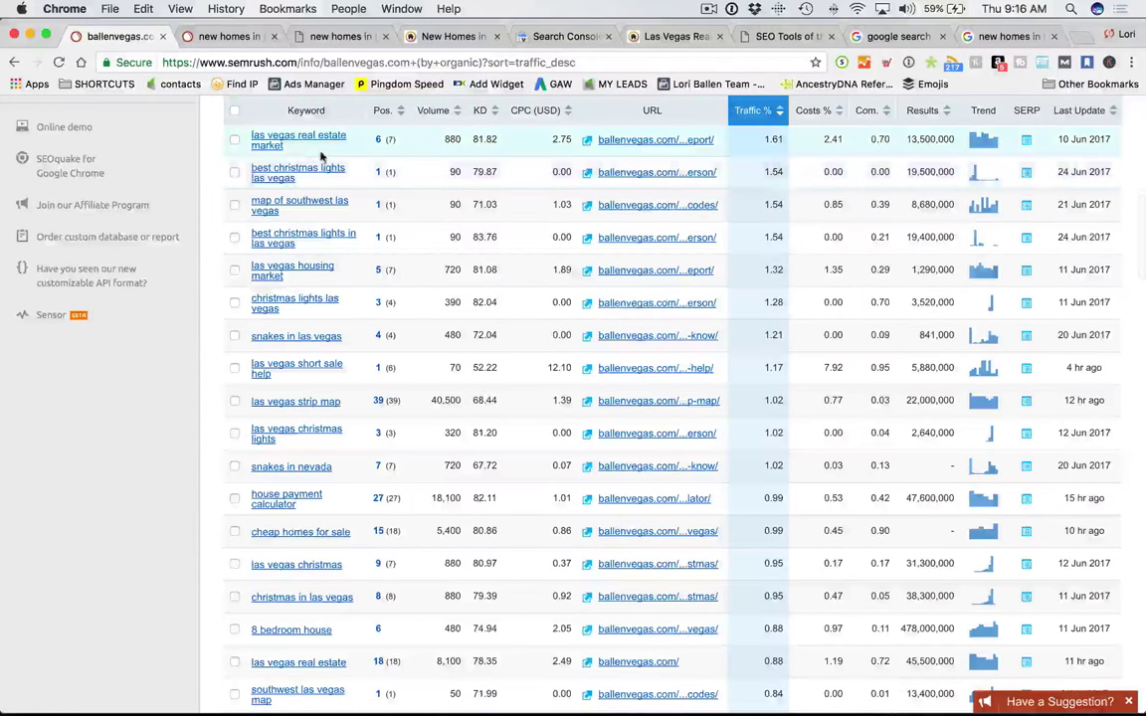
mouse_move(332, 152)
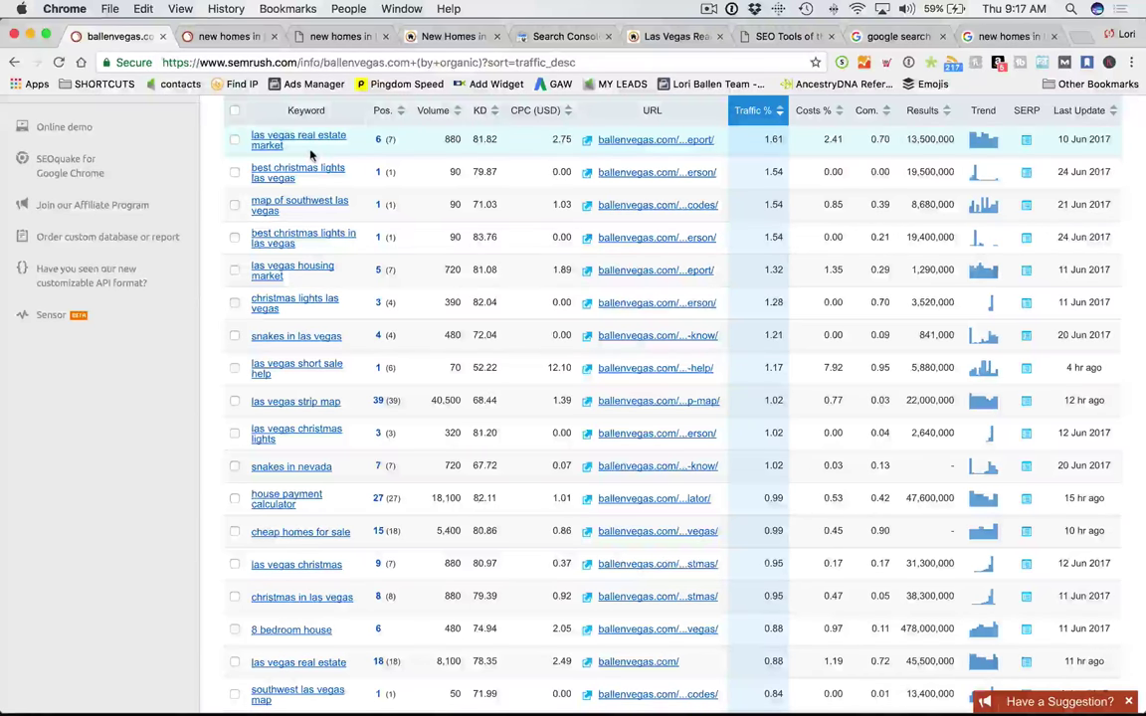
Check the categories, position, volume and difficulty of "las vegas real estate market" against the neighbouring keywords.
scroll(312, 154, "up", 3)
scroll(312, 157, "up", 3)
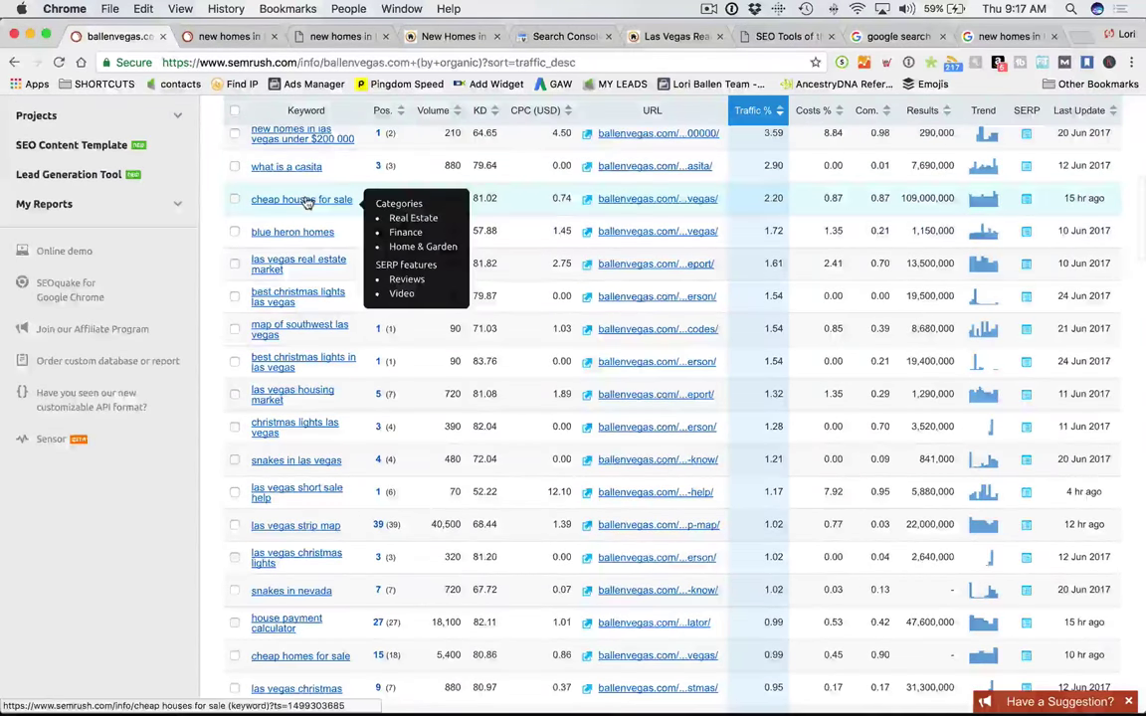
mouse_move(298, 344)
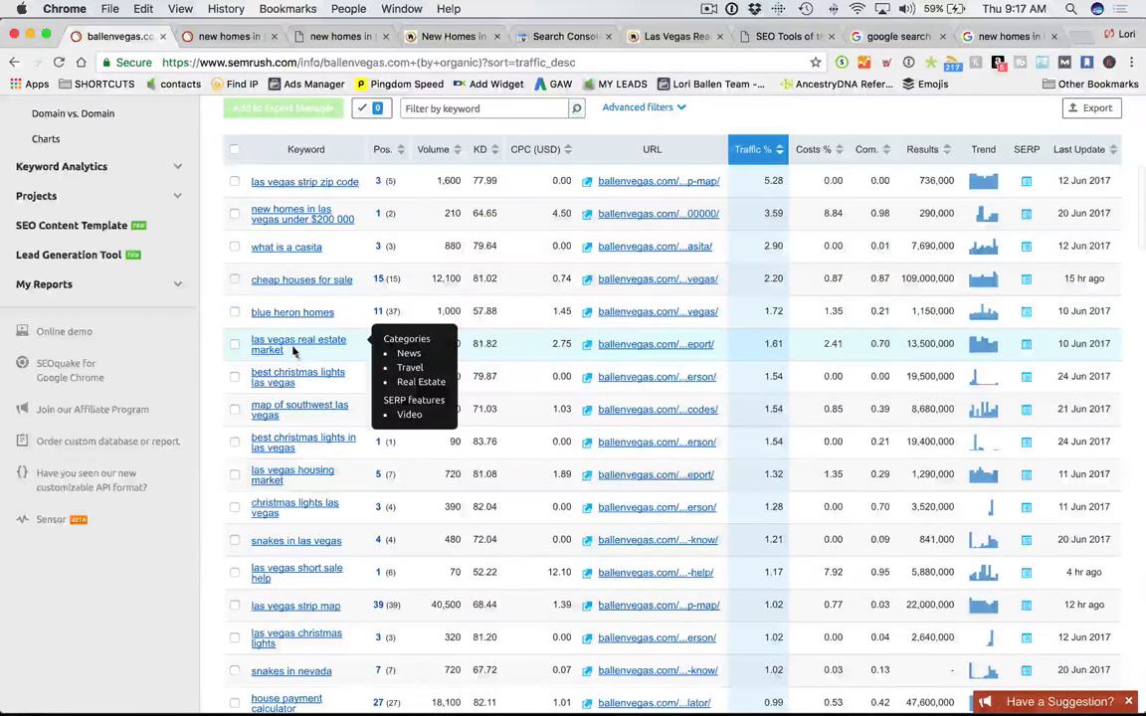
scroll(294, 355, "down", 2)
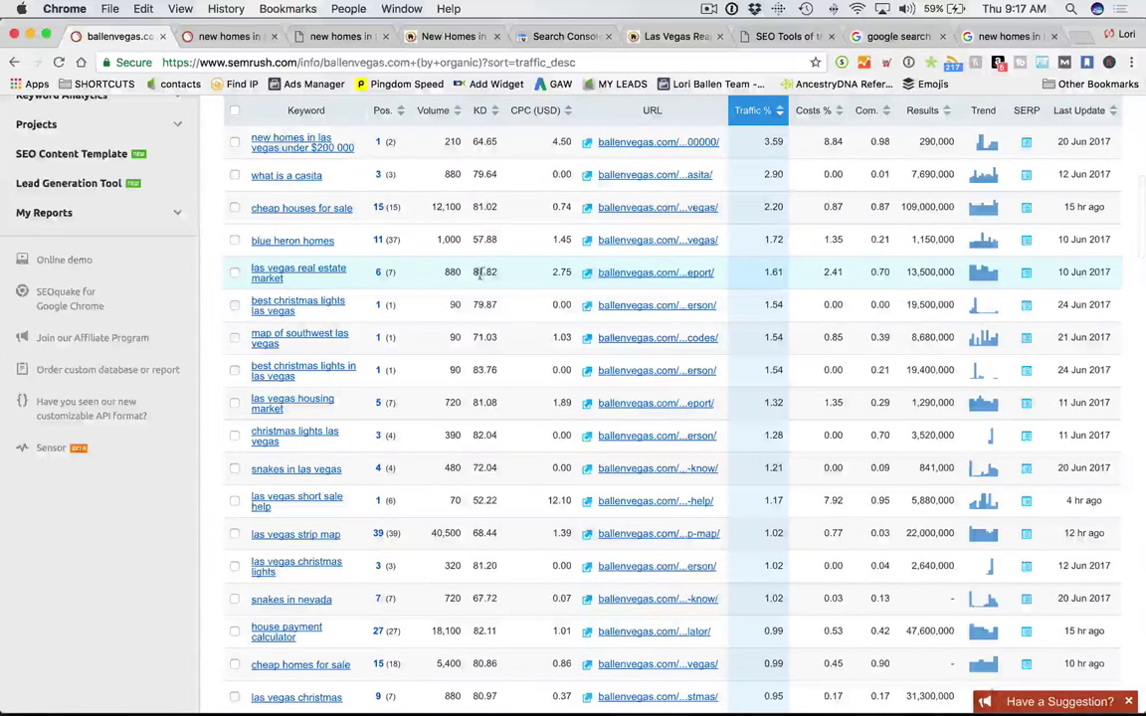
scroll(411, 286, "down", 3)
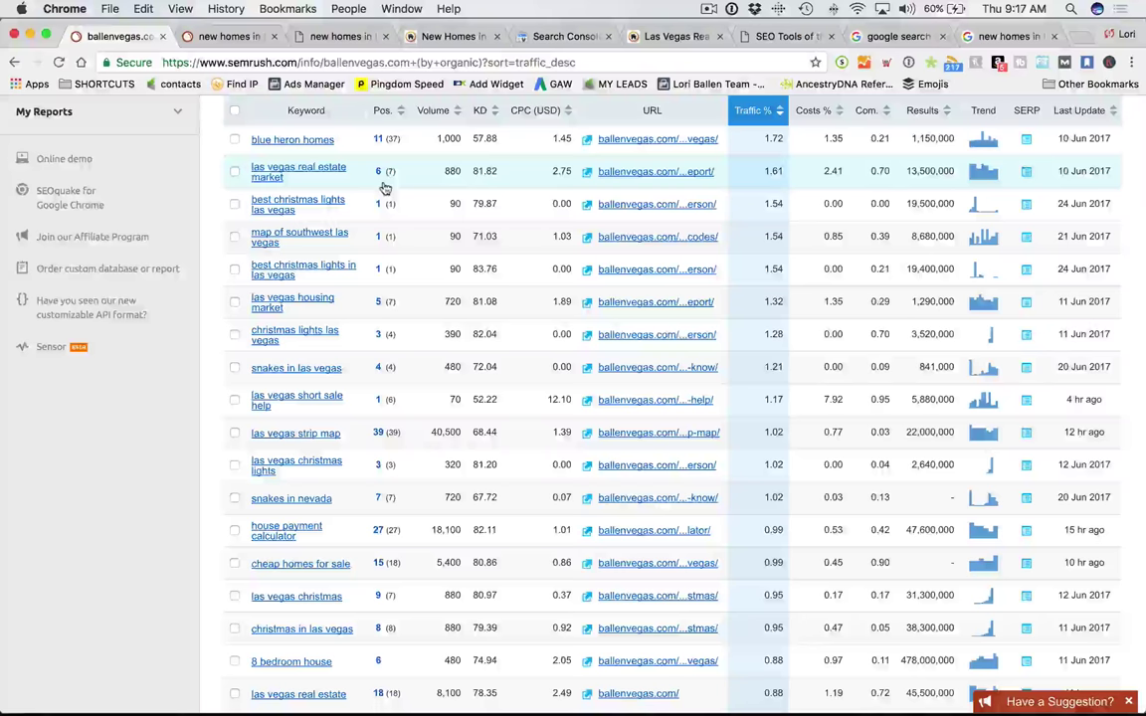
Examine the lower-traffic organic keywords of ballenvegas.com, from "best christmas lights las vegas" down to "las vegas utilities".
scroll(322, 189, "down", 5)
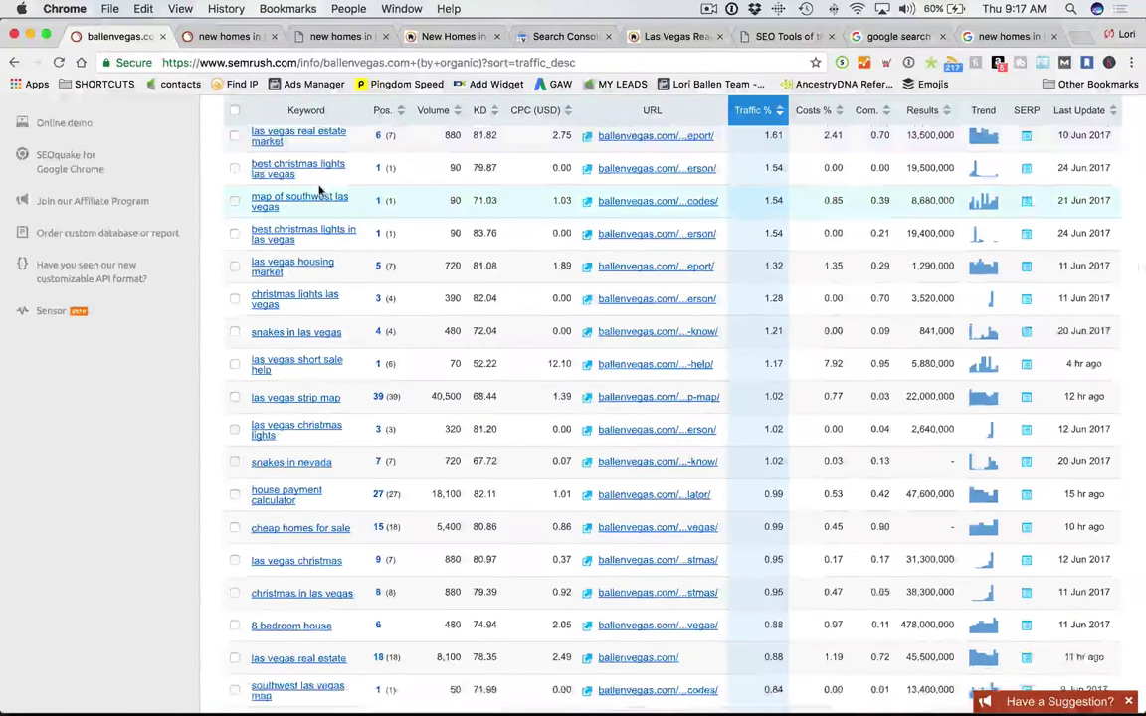
scroll(319, 191, "down", 8)
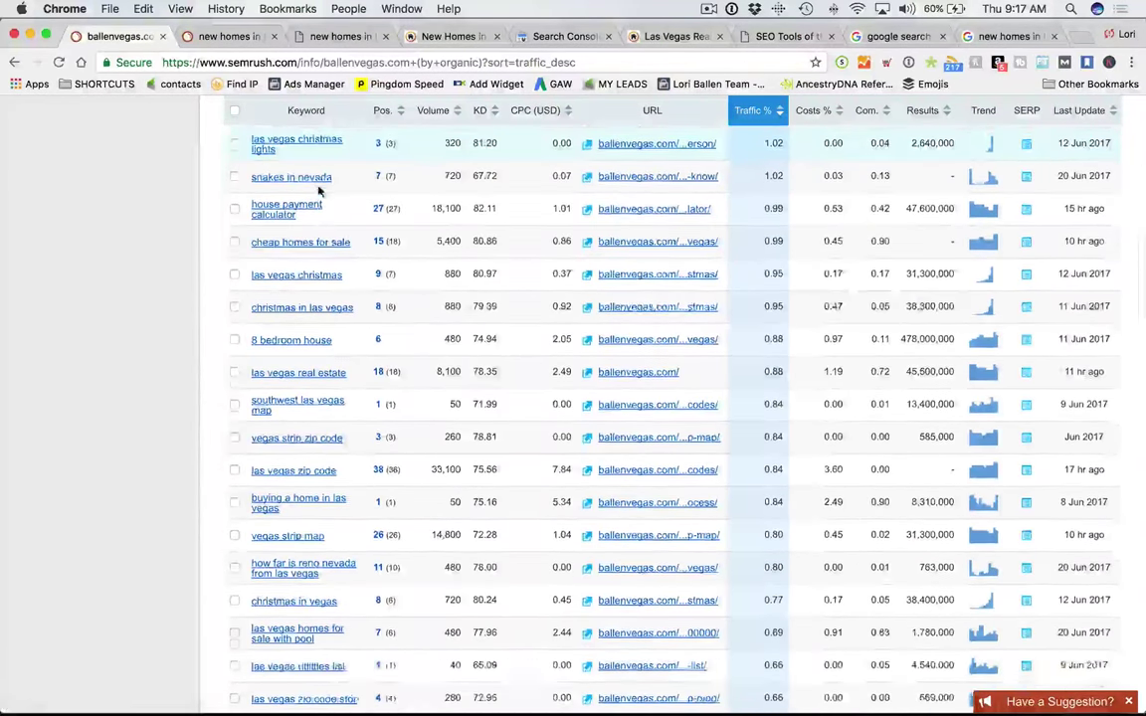
scroll(318, 197, "down", 8)
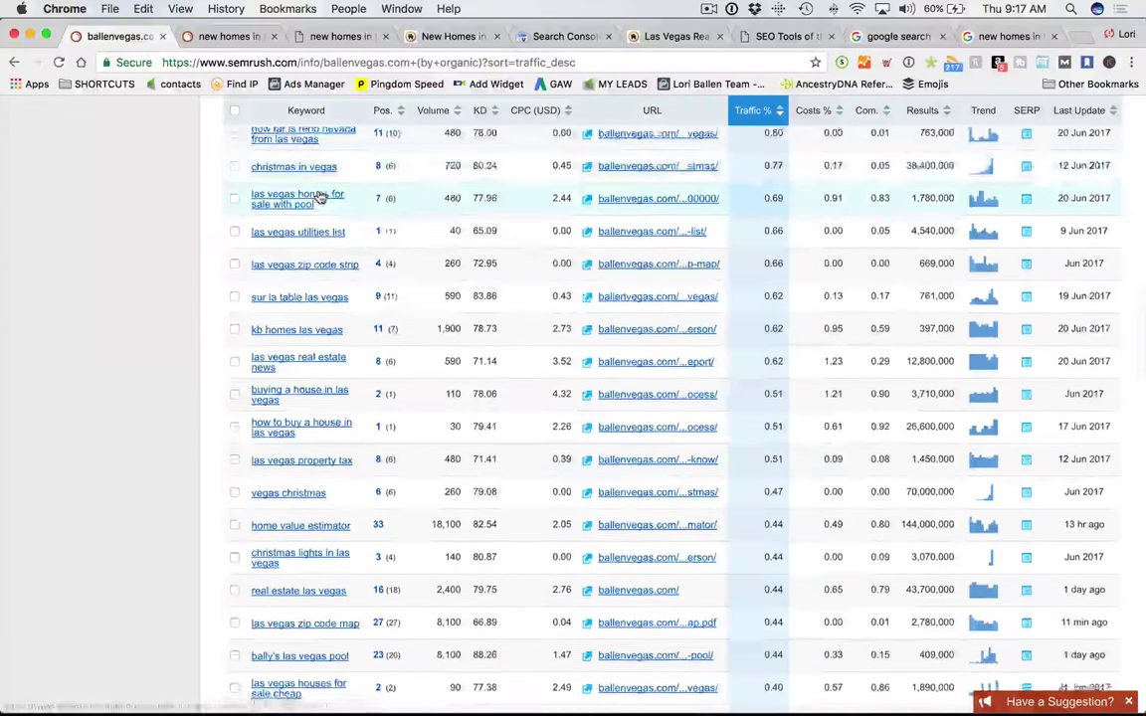
scroll(319, 196, "down", 3)
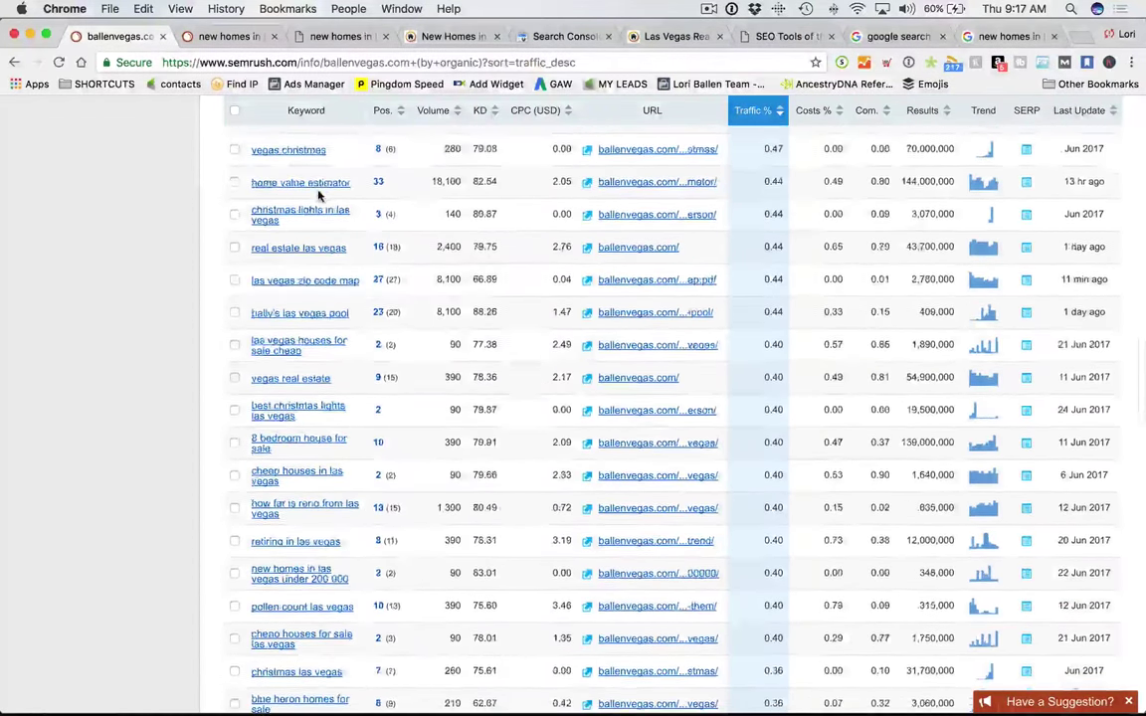
scroll(318, 196, "down", 6)
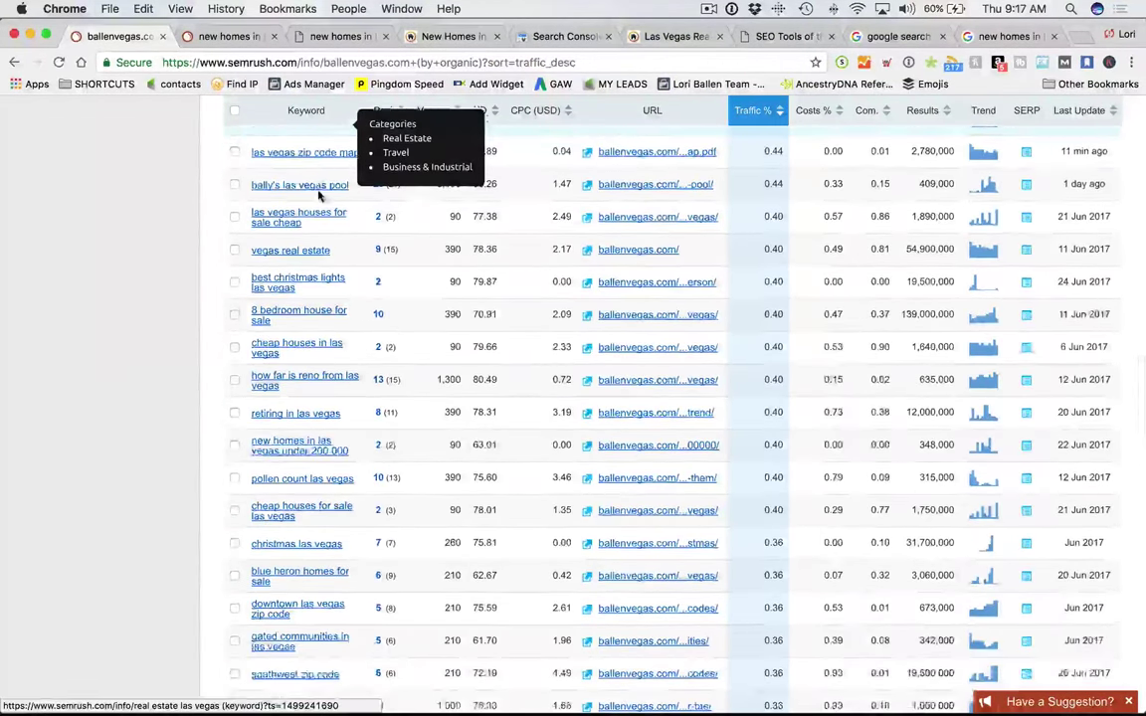
scroll(318, 196, "down", 5)
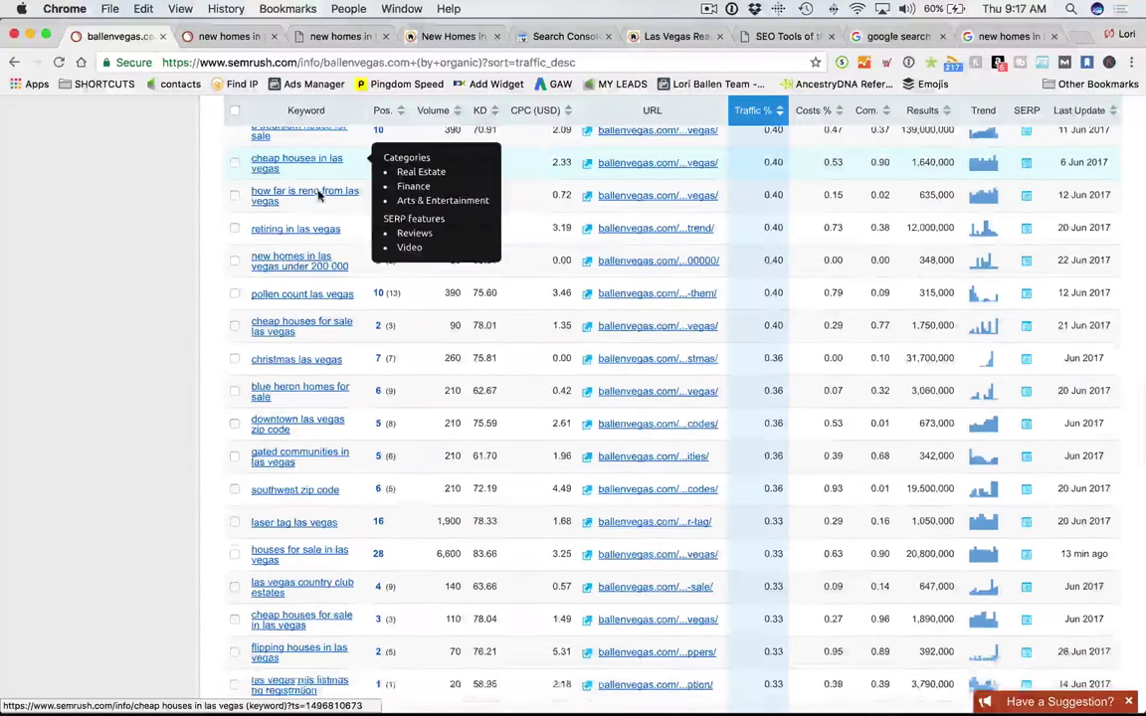
scroll(319, 196, "down", 10)
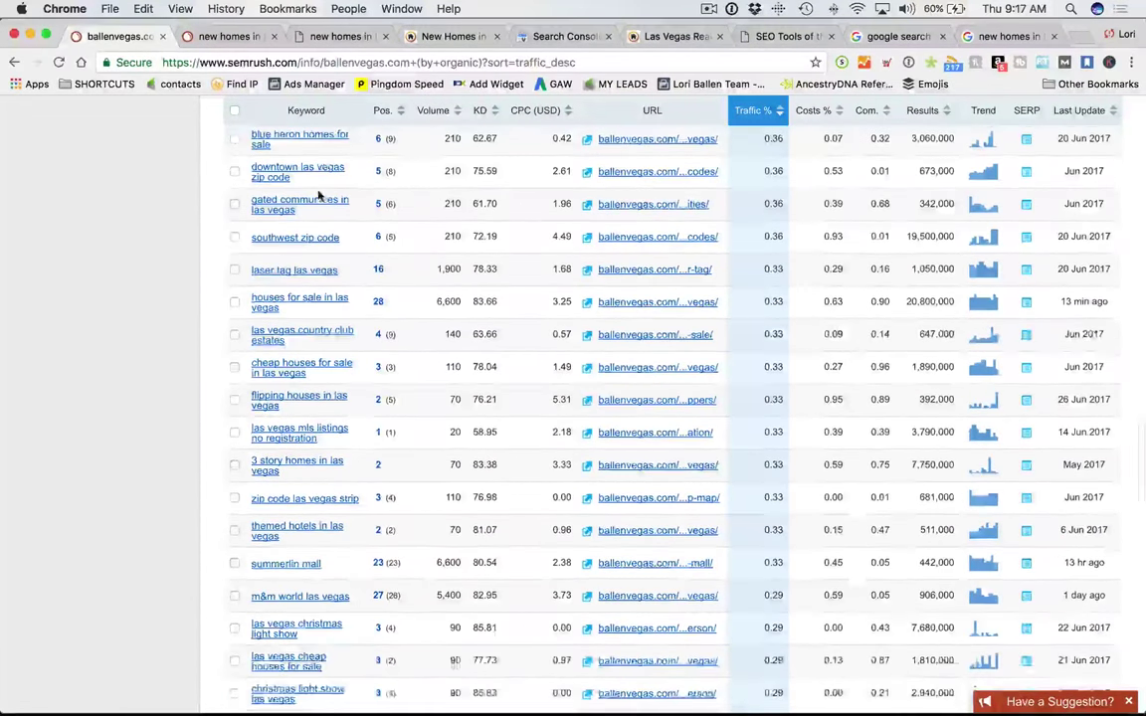
scroll(318, 196, "down", 10)
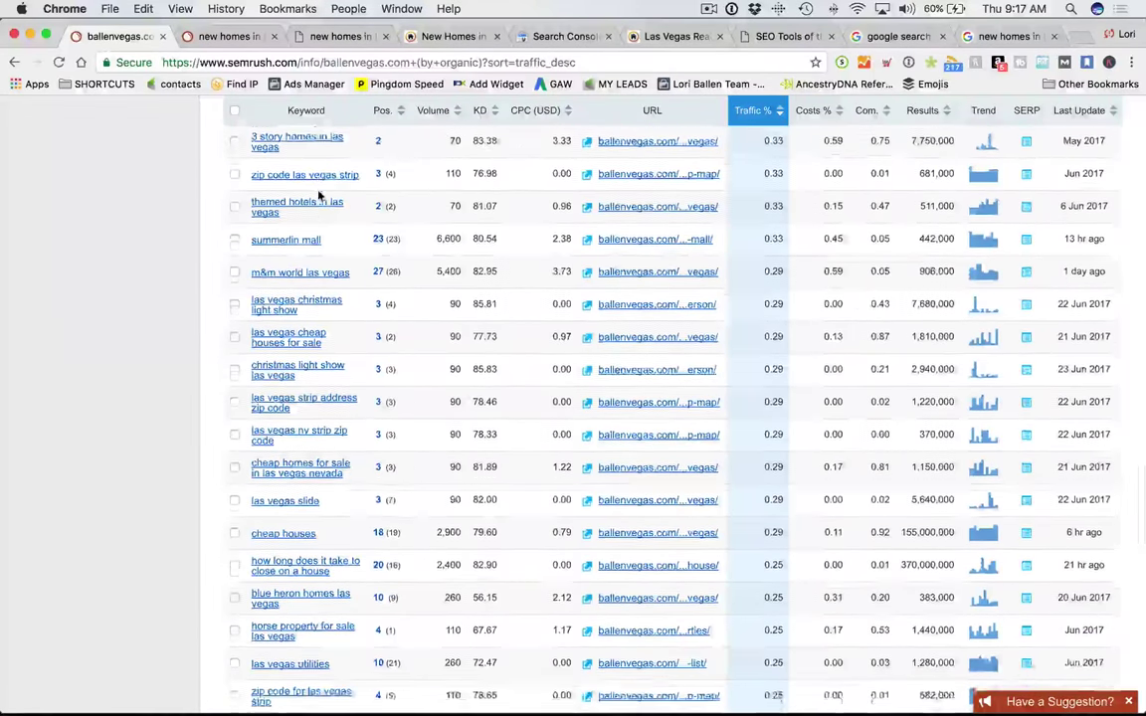
scroll(323, 201, "down", 7)
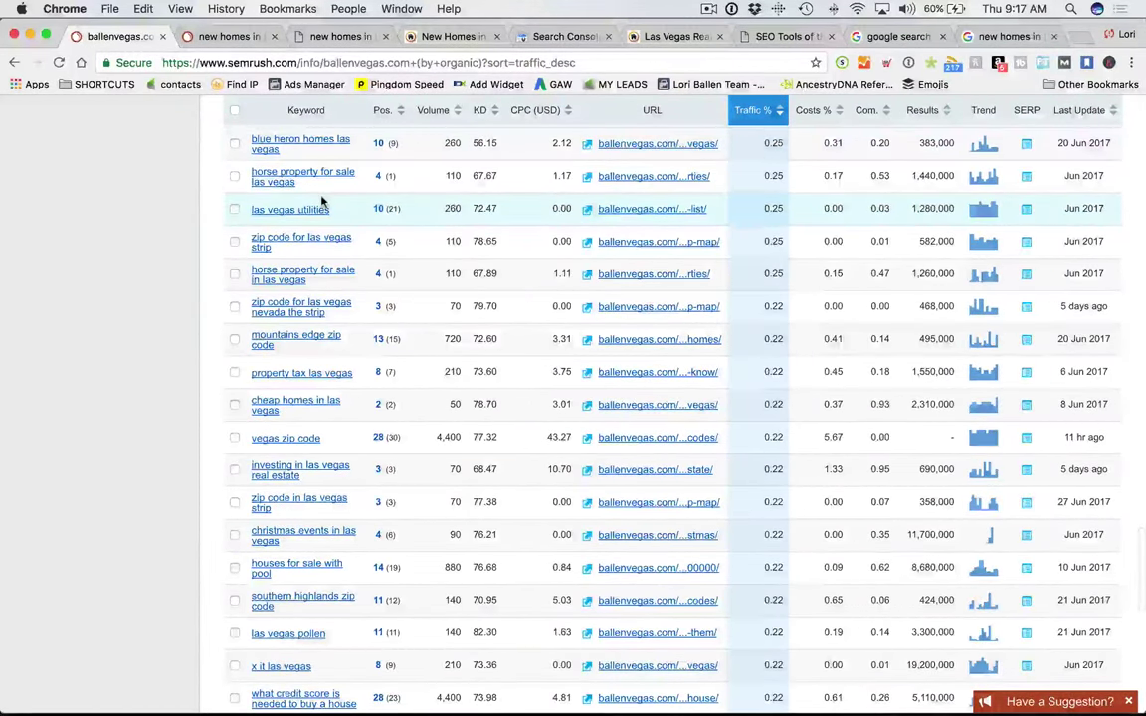
Check the cost per click and landing page URLs of the keywords around "mountains edge zip code" and "property tax las vegas".
scroll(321, 202, "down", 1)
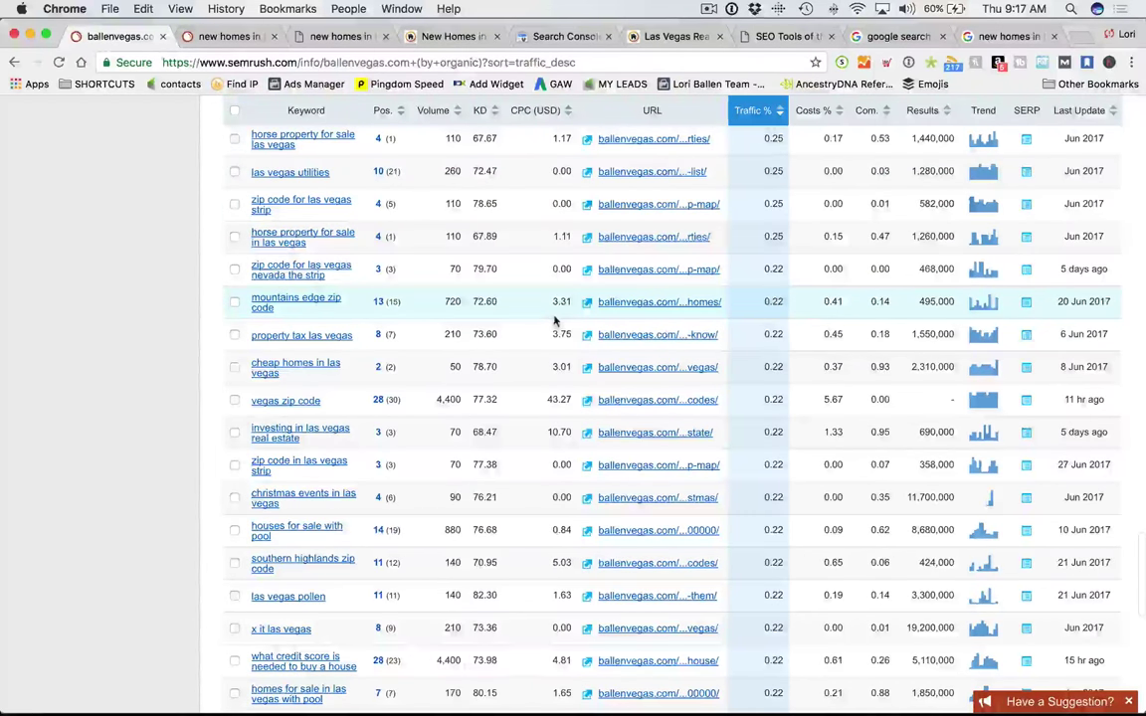
scroll(557, 317, "down", 1)
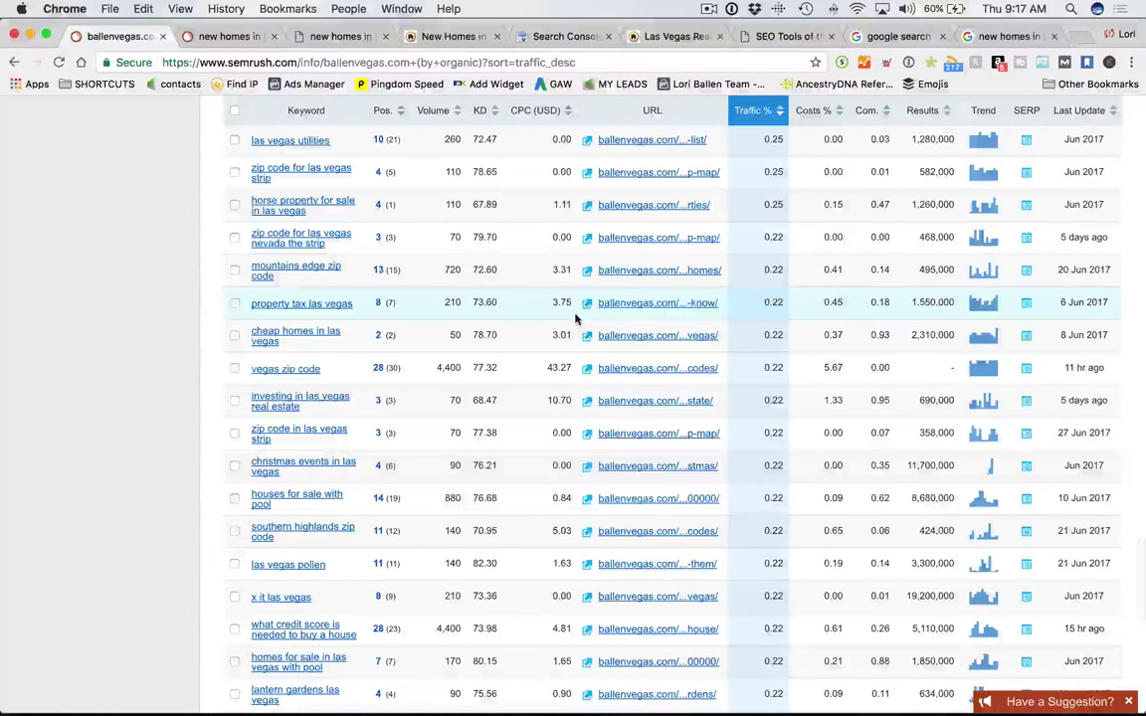
scroll(575, 318, "up", 1)
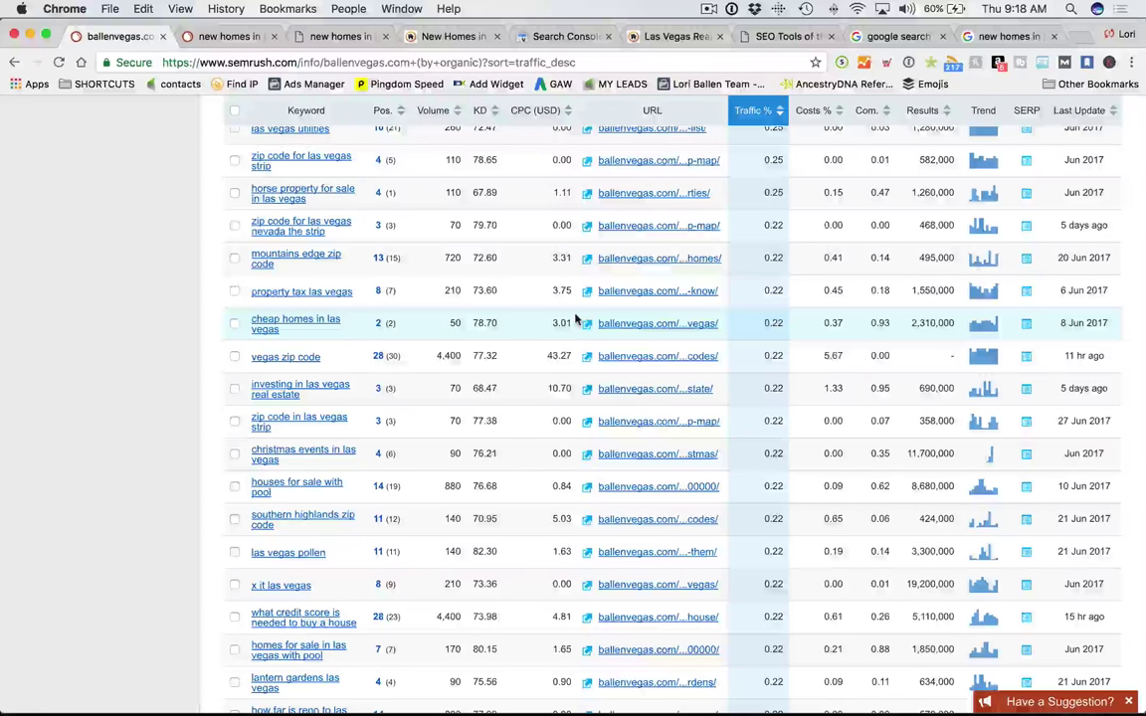
scroll(575, 319, "up", 1)
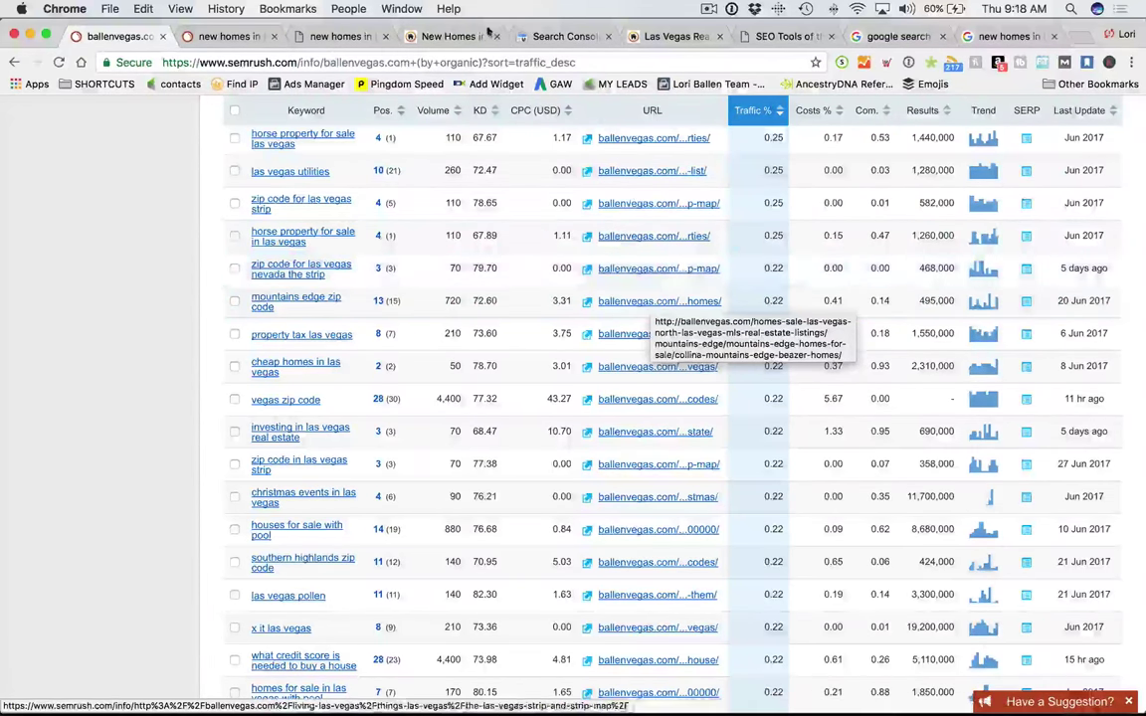
Switch to the ballenvegas.com page on new homes in Las Vegas under $200,000 and review its listings down to the table of contents.
left_click(453, 36)
scroll(567, 378, "up", 5)
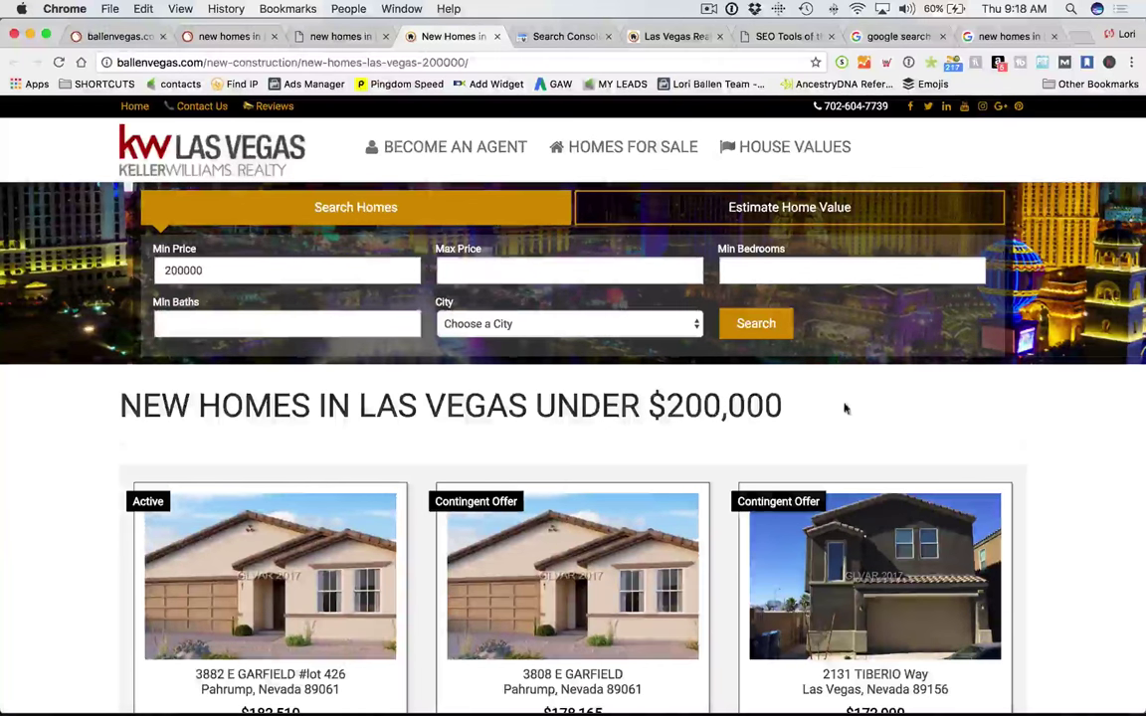
scroll(844, 408, "down", 1)
scroll(844, 408, "down", 6)
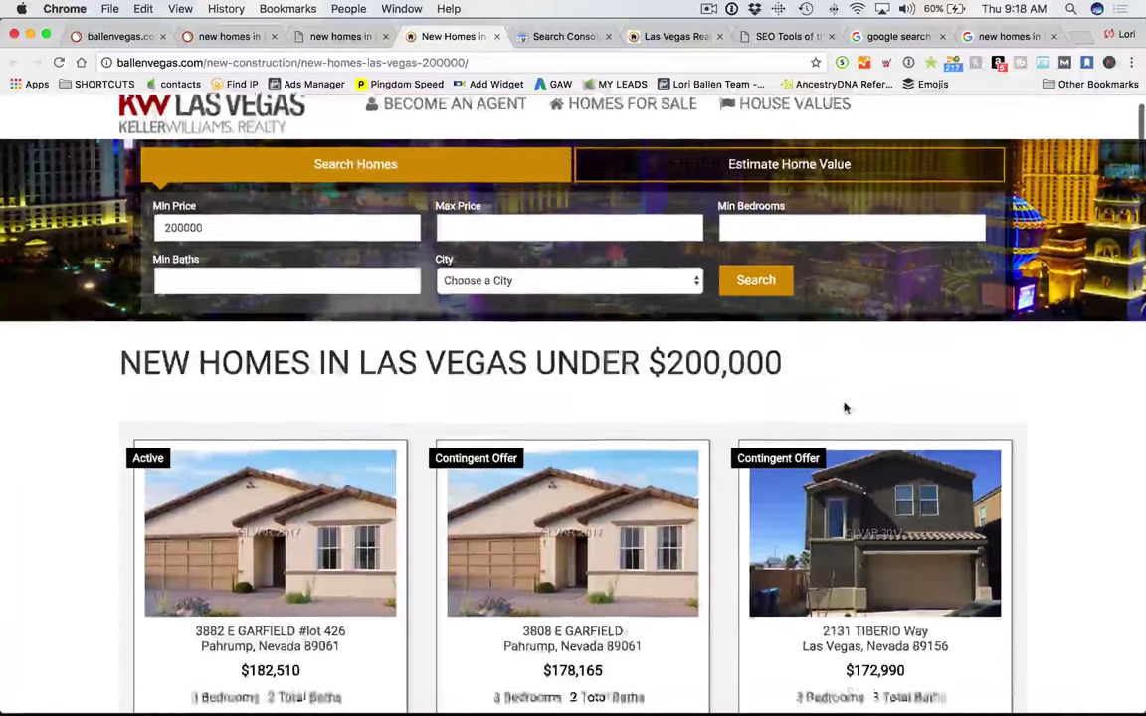
scroll(844, 407, "down", 4)
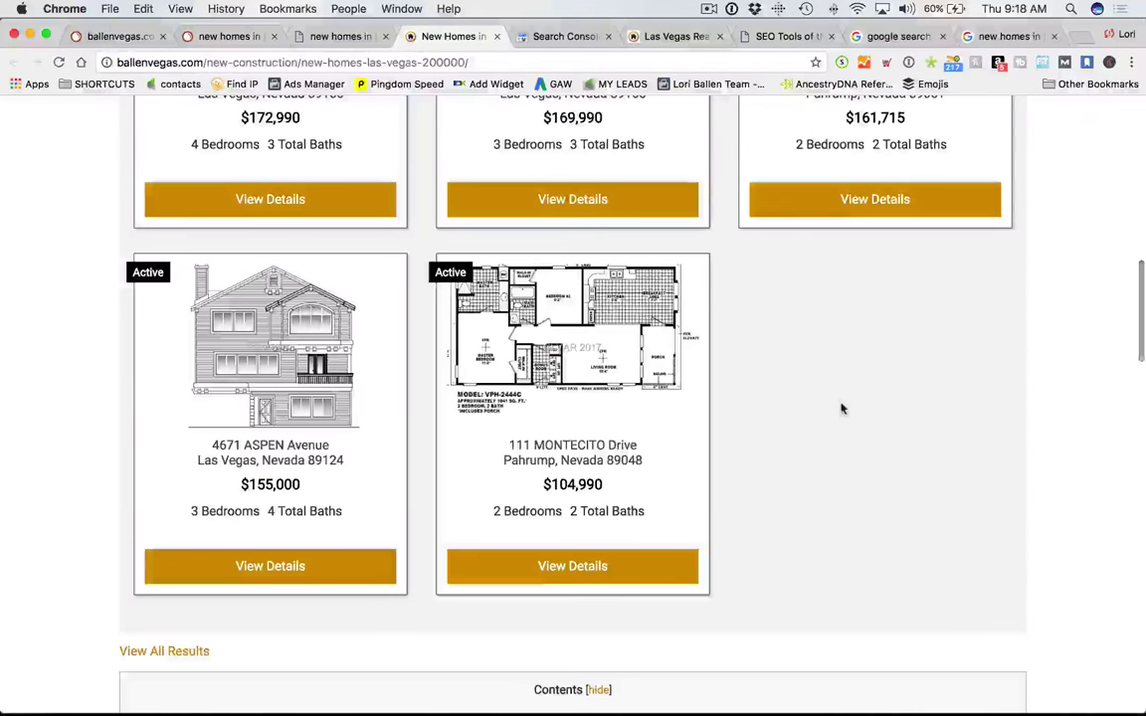
left_click(709, 10)
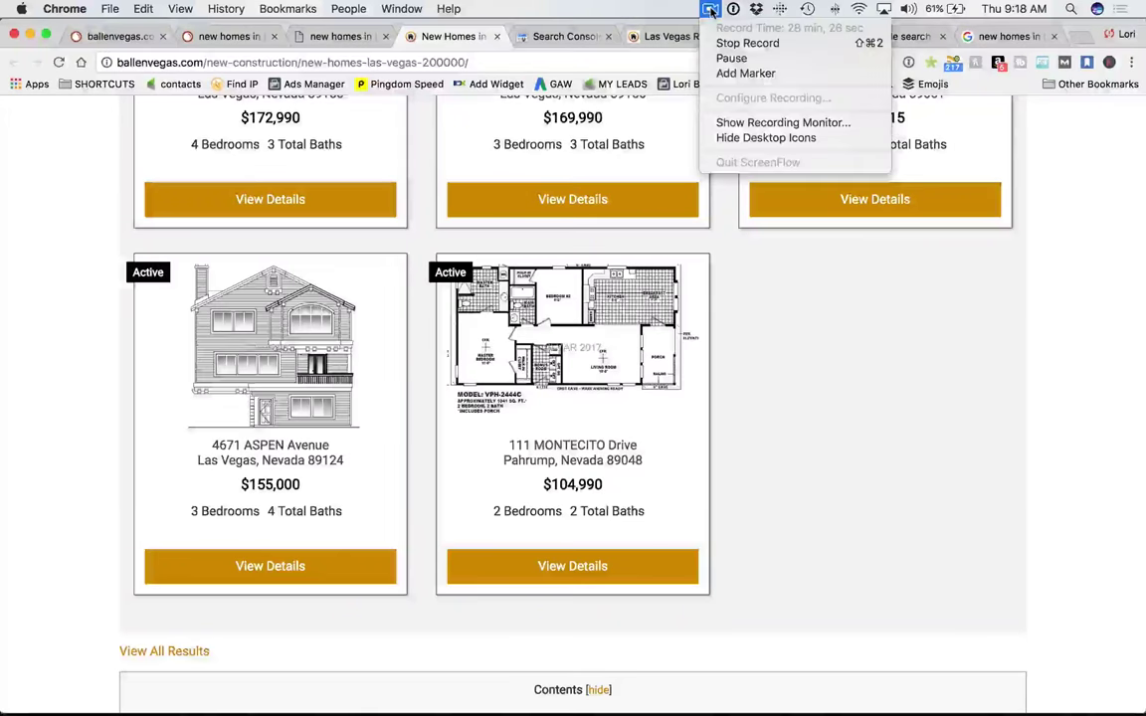